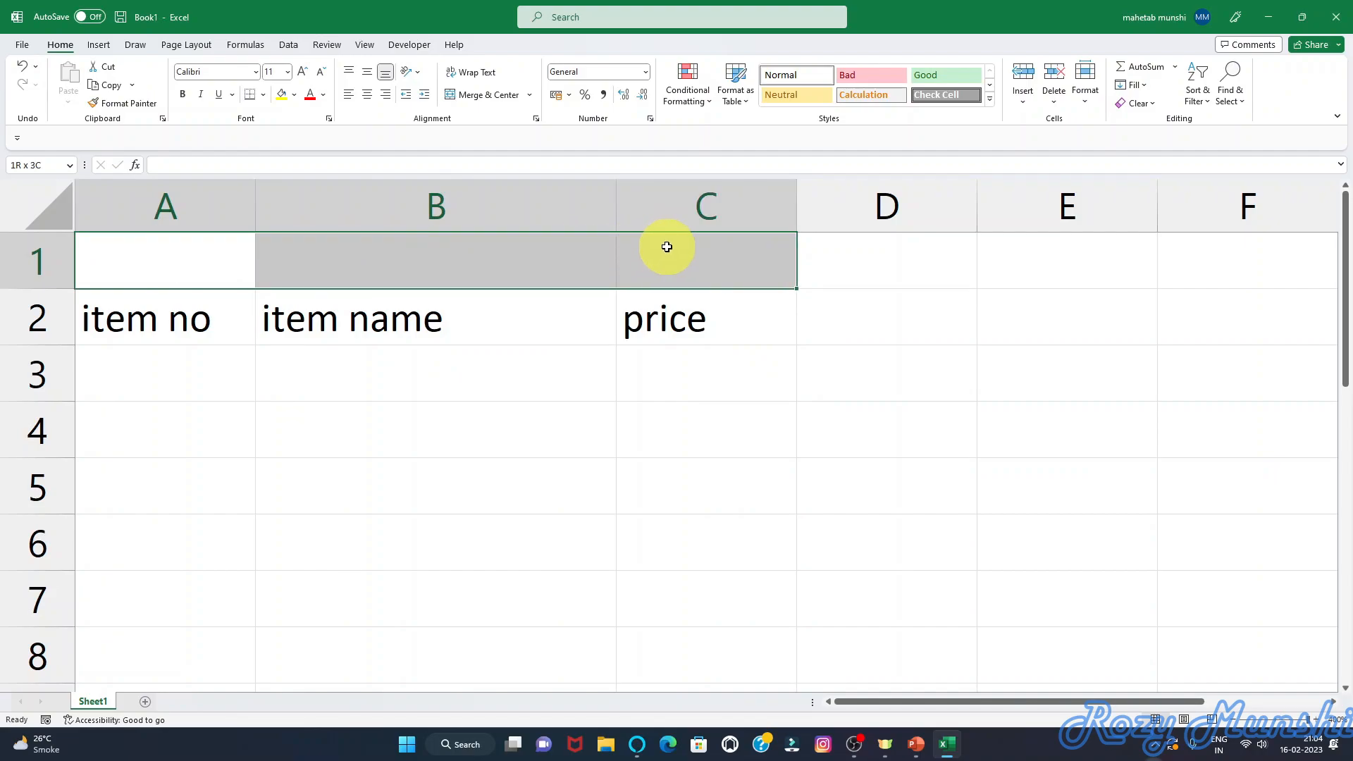
- Merge and center cells A1:C1 and enter the title "vinayak kirna store"
{"action": "left_click", "coordinate": [486, 96]}
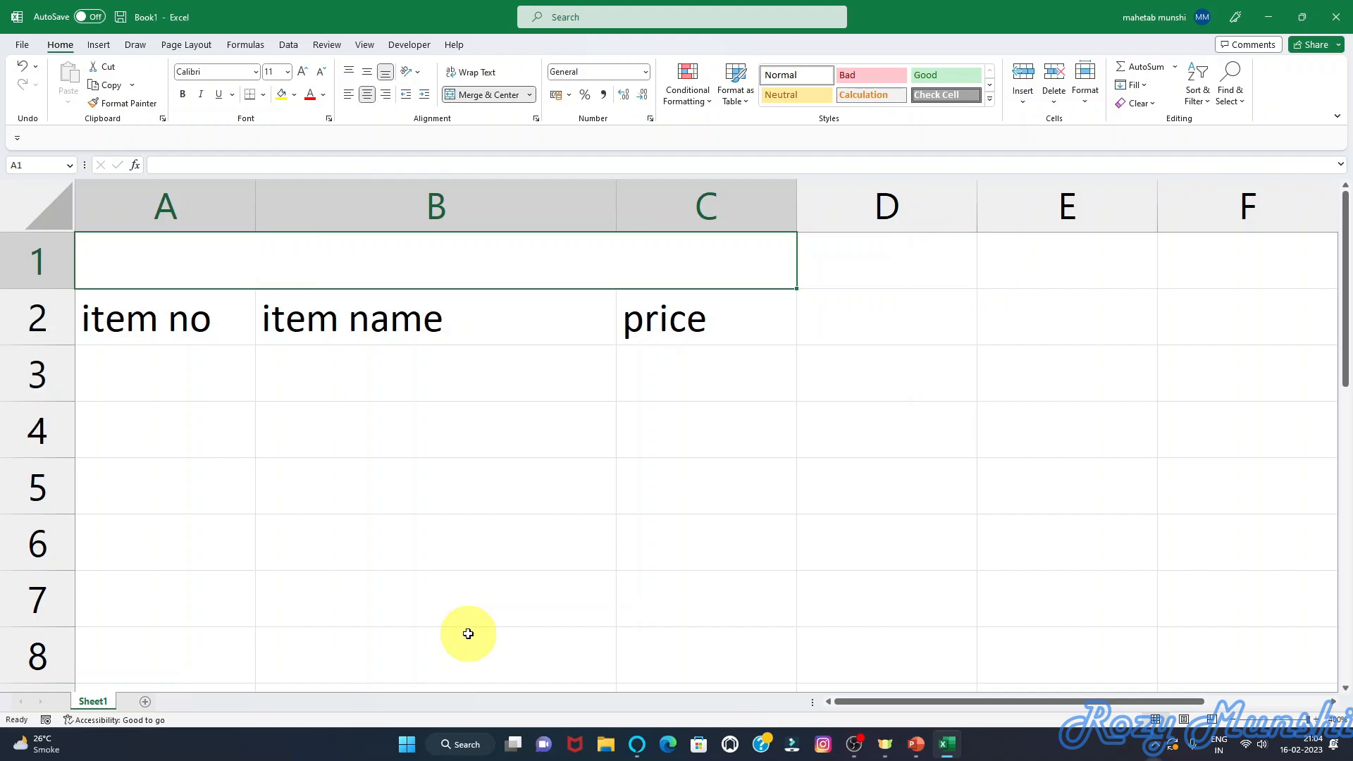
{"action": "type", "text": "vina"}
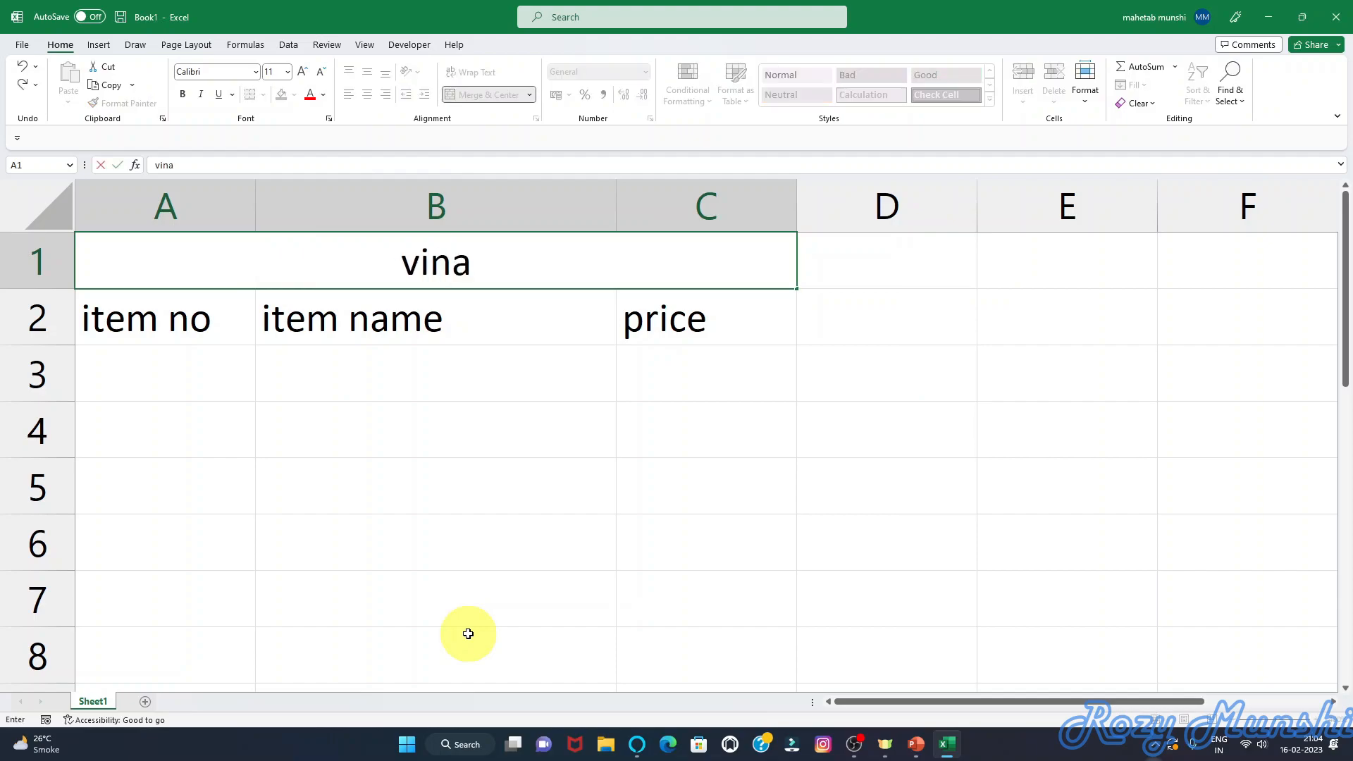
{"action": "type", "text": "yak kirna"}
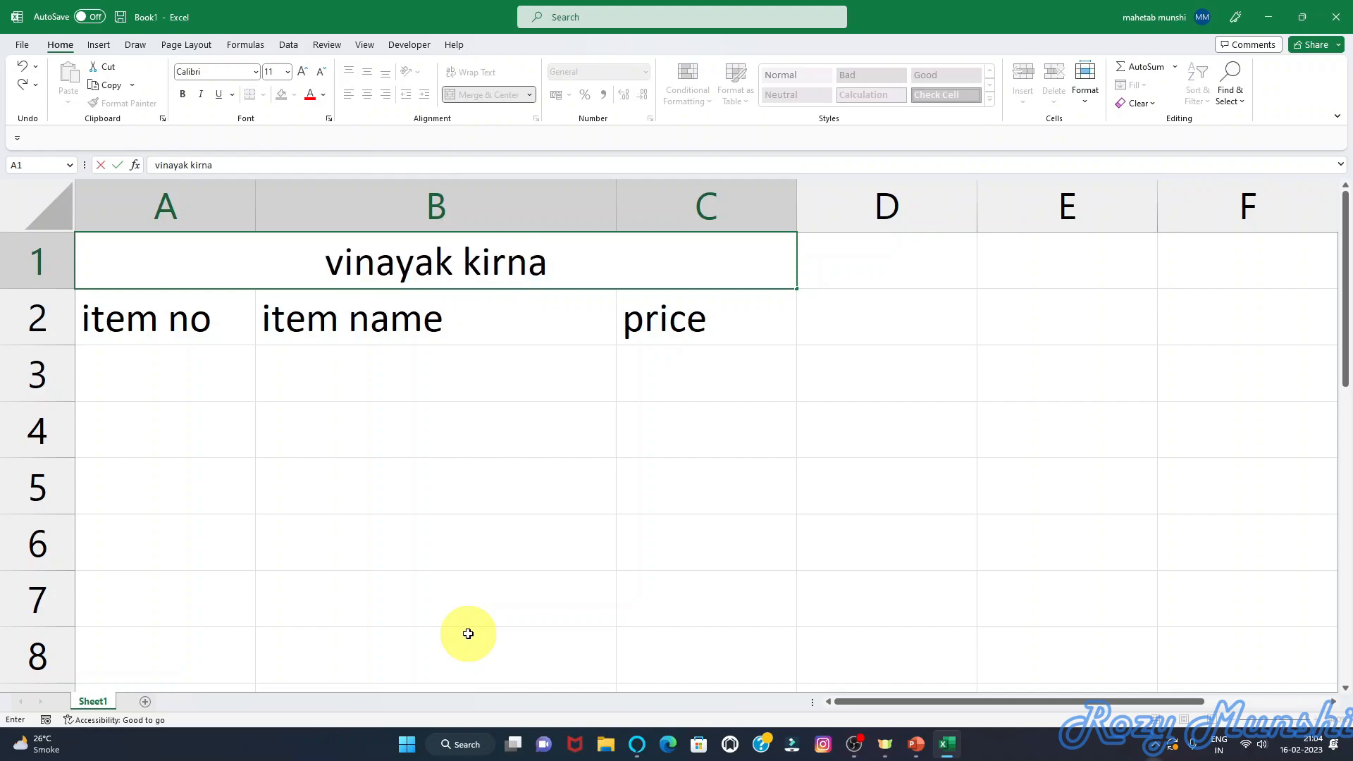
{"action": "type", "text": " store"}
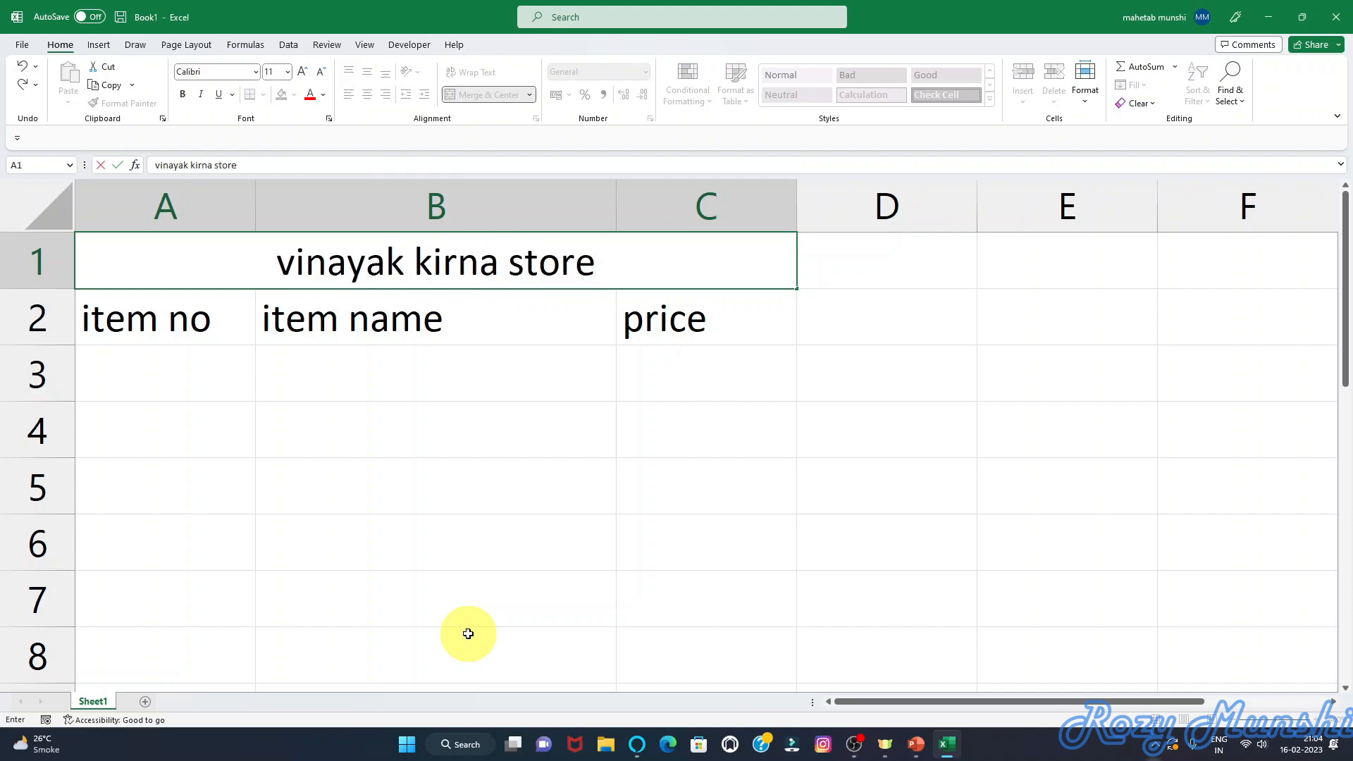
- Number the items 1 to 5 under "item no" by entering 1 in A3 and filling the series down to A7
{"action": "left_click", "coordinate": [193, 391]}
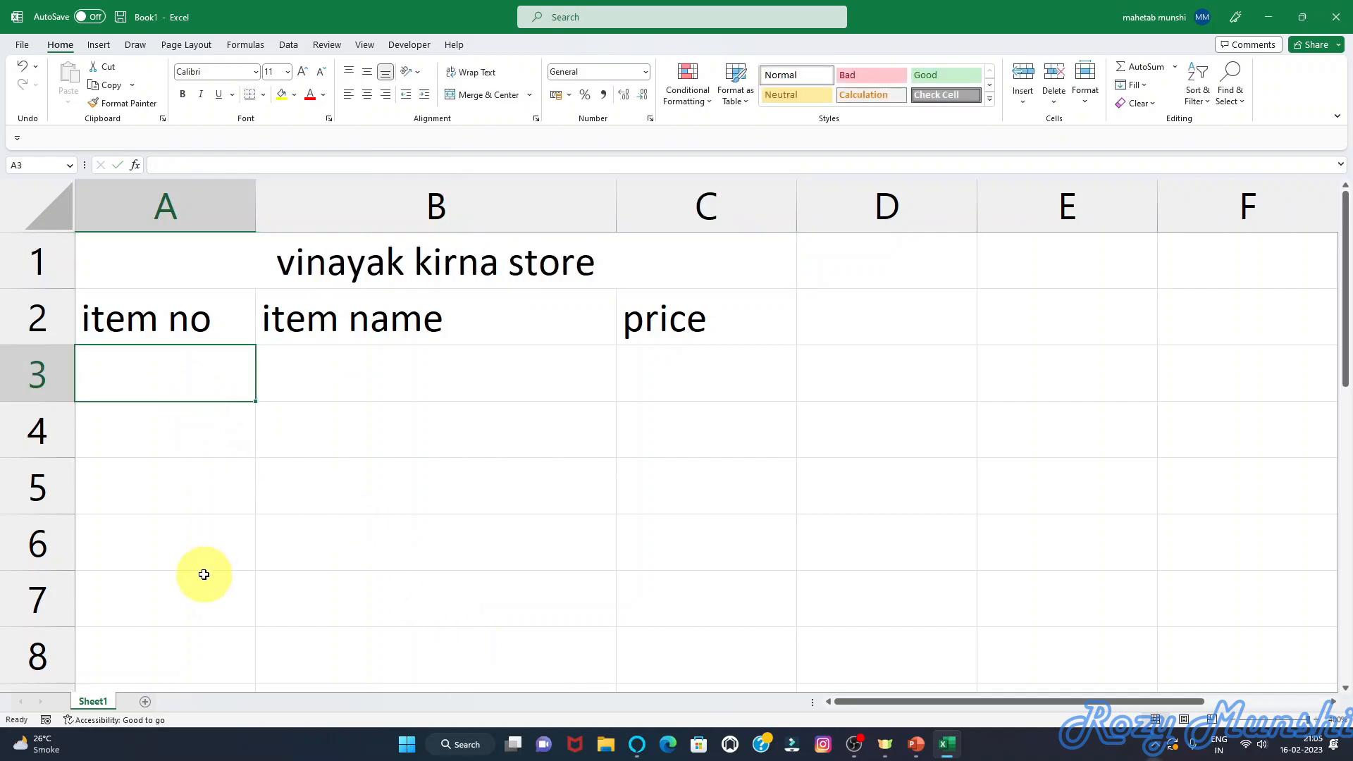
{"action": "type", "text": "1"}
{"action": "left_click", "coordinate": [223, 468]}
{"action": "left_click", "coordinate": [186, 379]}
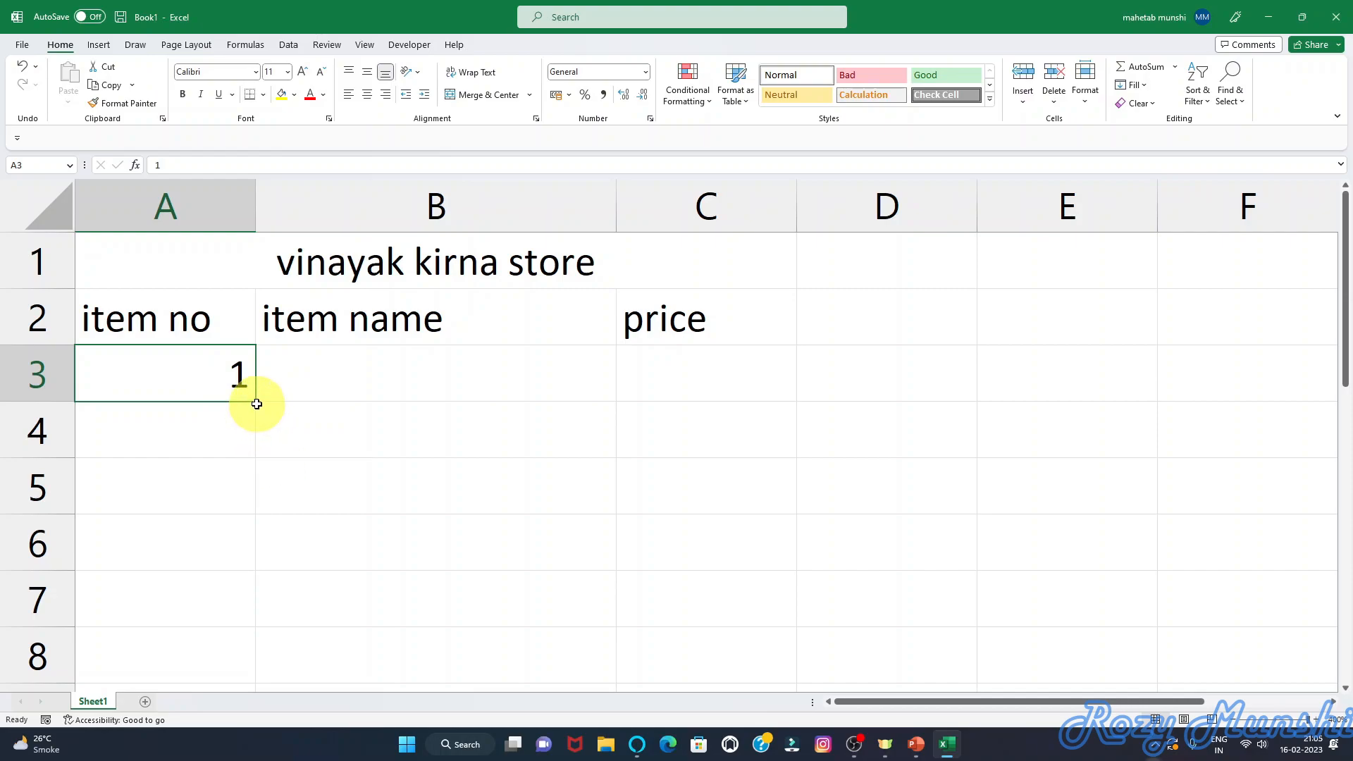
{"action": "left_click_drag", "start_coordinate": [257, 404], "coordinate": [238, 606]}
- Enter the item names tea, sugar, hair oil, pen and ghee in cells B3 to B7
{"action": "left_click", "coordinate": [335, 374]}
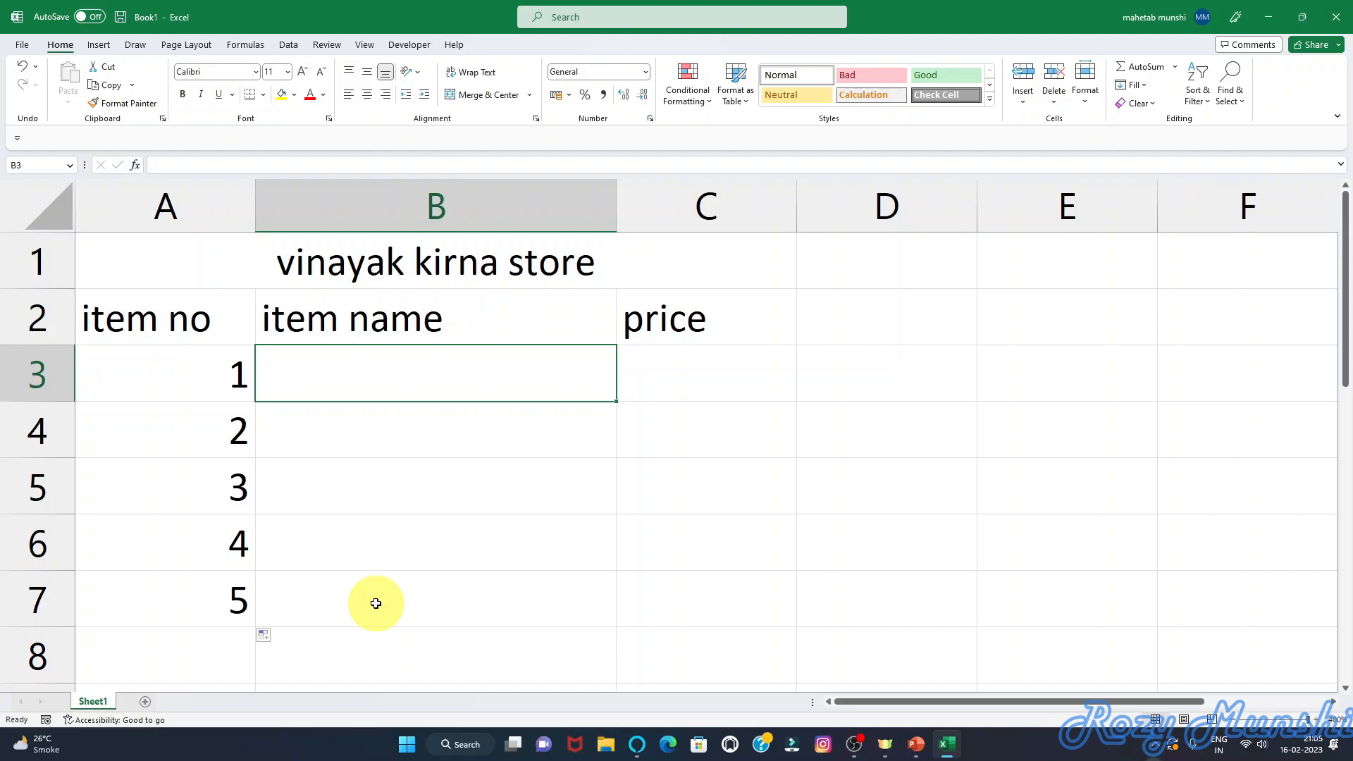
{"action": "type", "text": "tea"}
{"action": "key", "text": "Return"}
{"action": "type", "text": "sugar"}
{"action": "key", "text": "Return"}
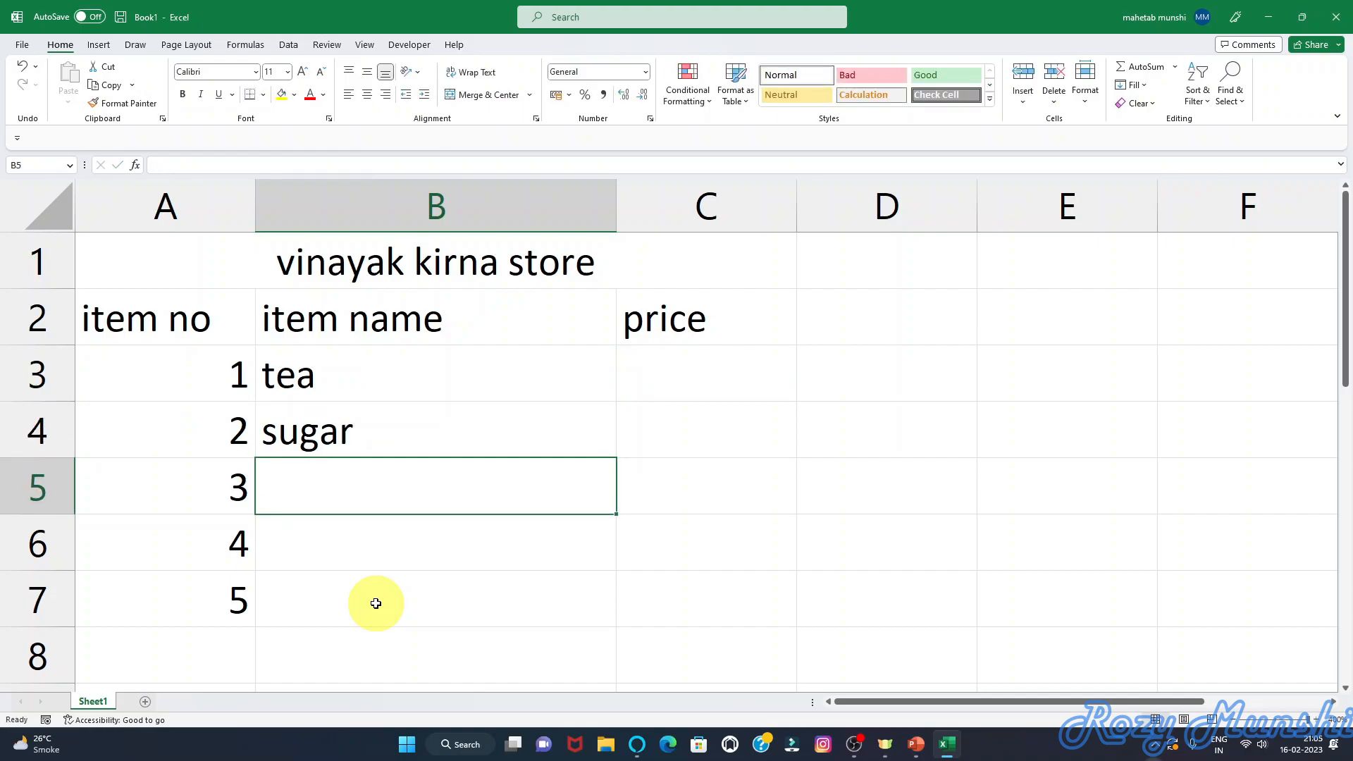
{"action": "type", "text": "hair oil"}
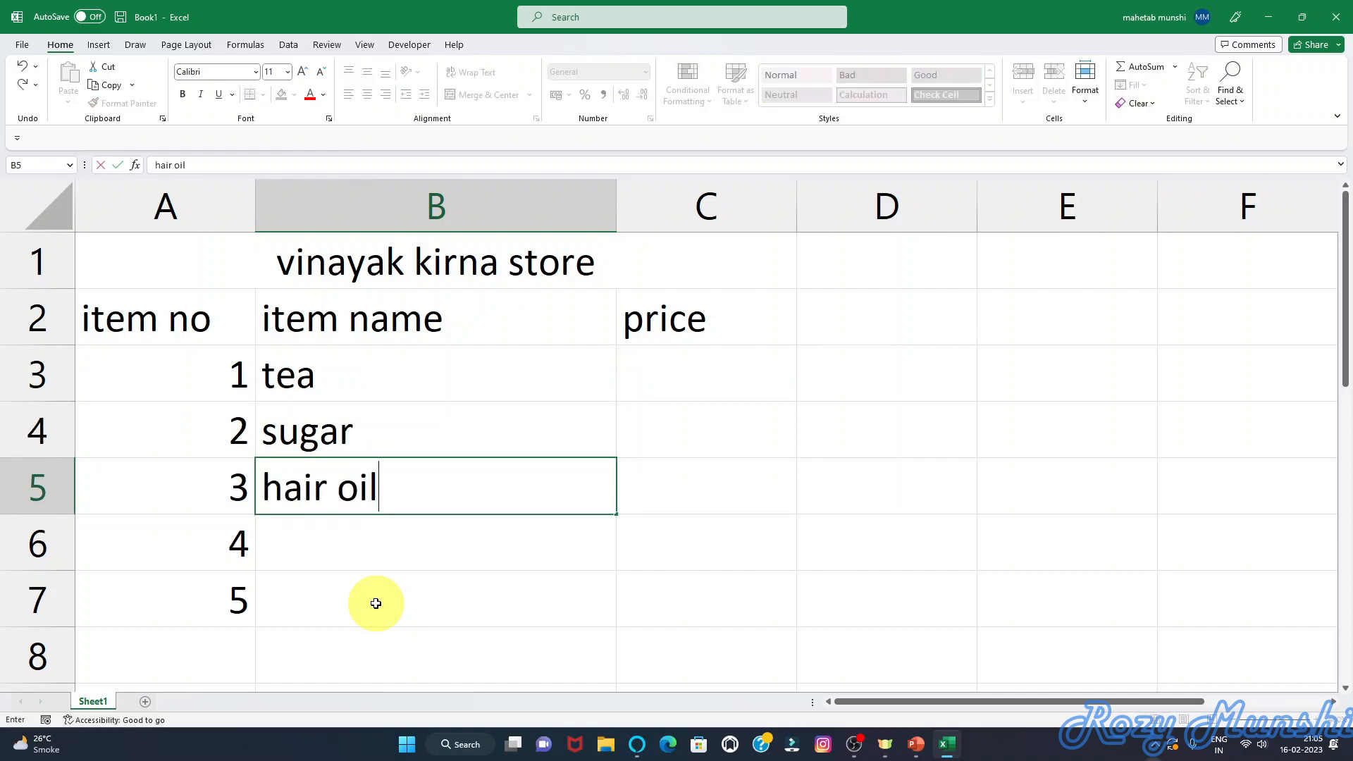
{"action": "key", "text": "Return"}
{"action": "type", "text": "pen"}
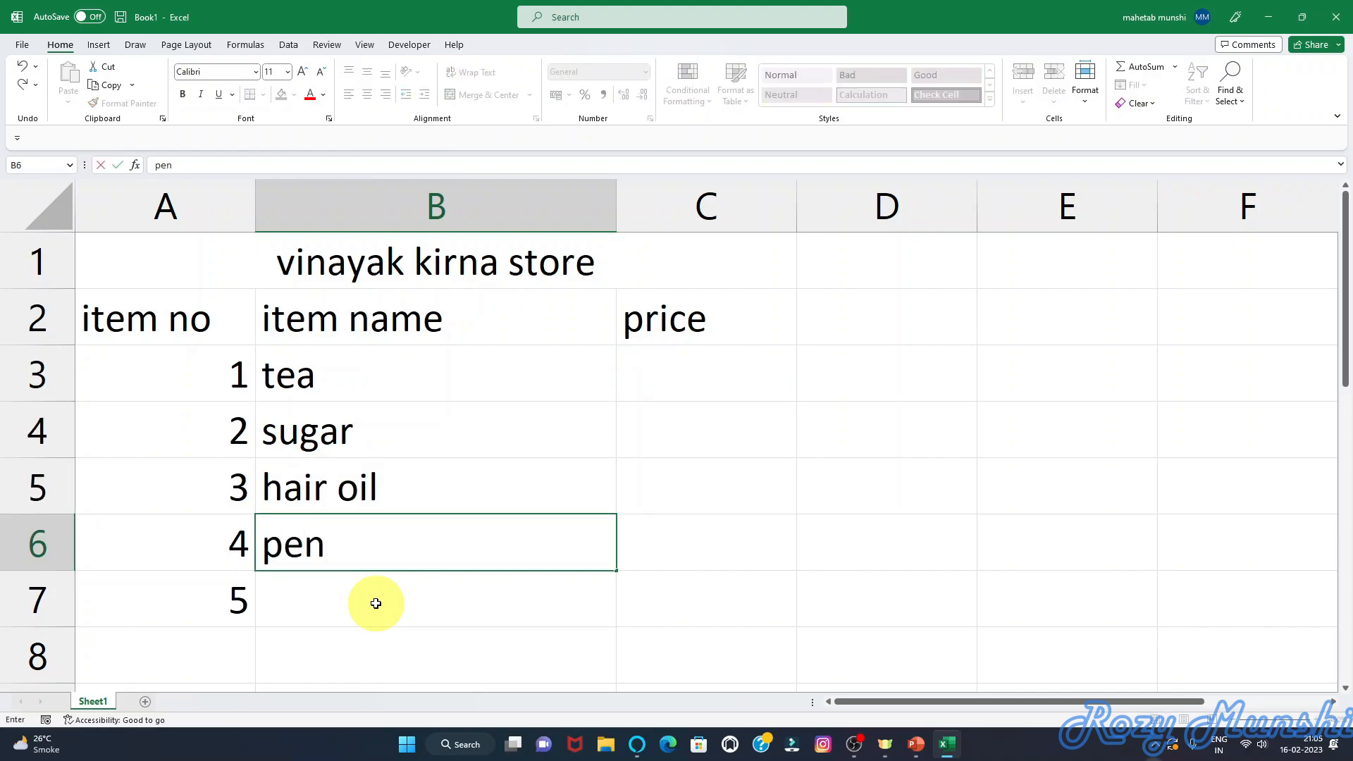
{"action": "key", "text": "Return"}
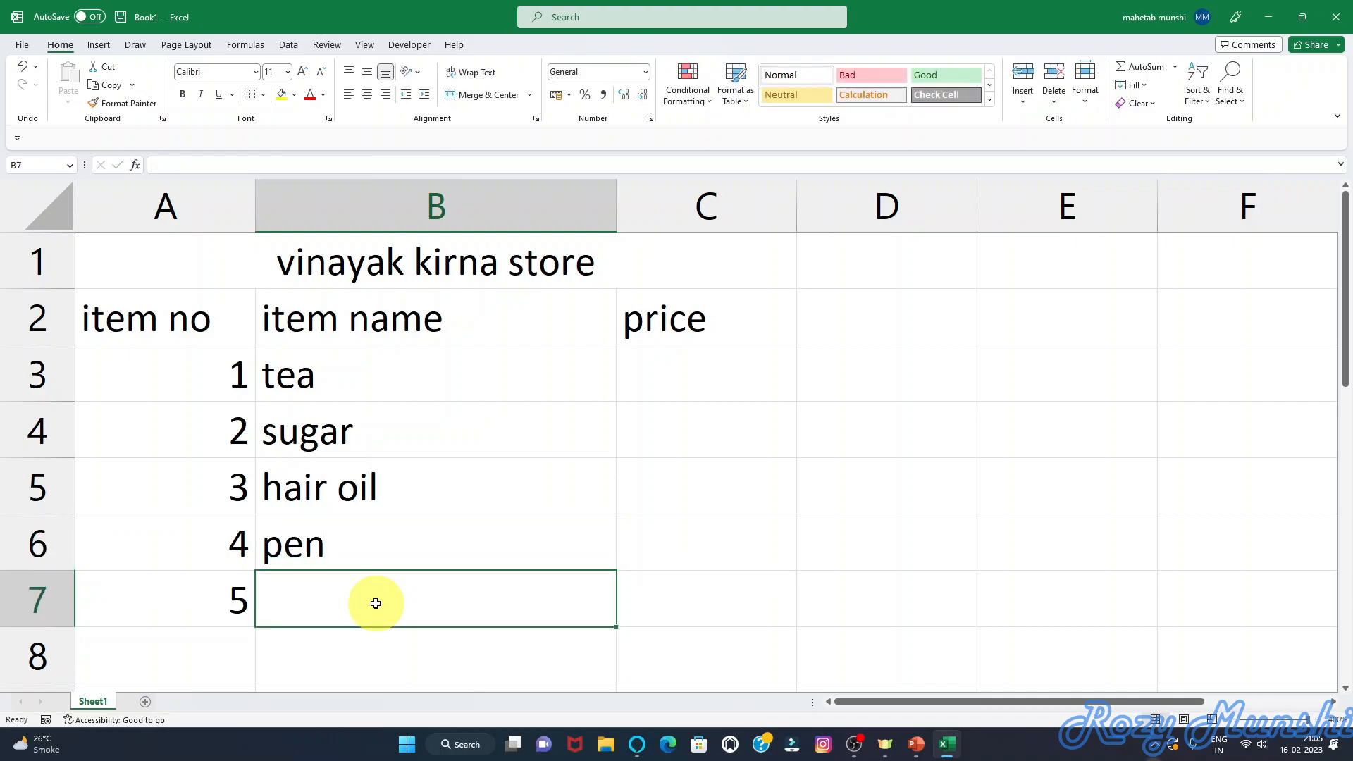
{"action": "type", "text": "ghee"}
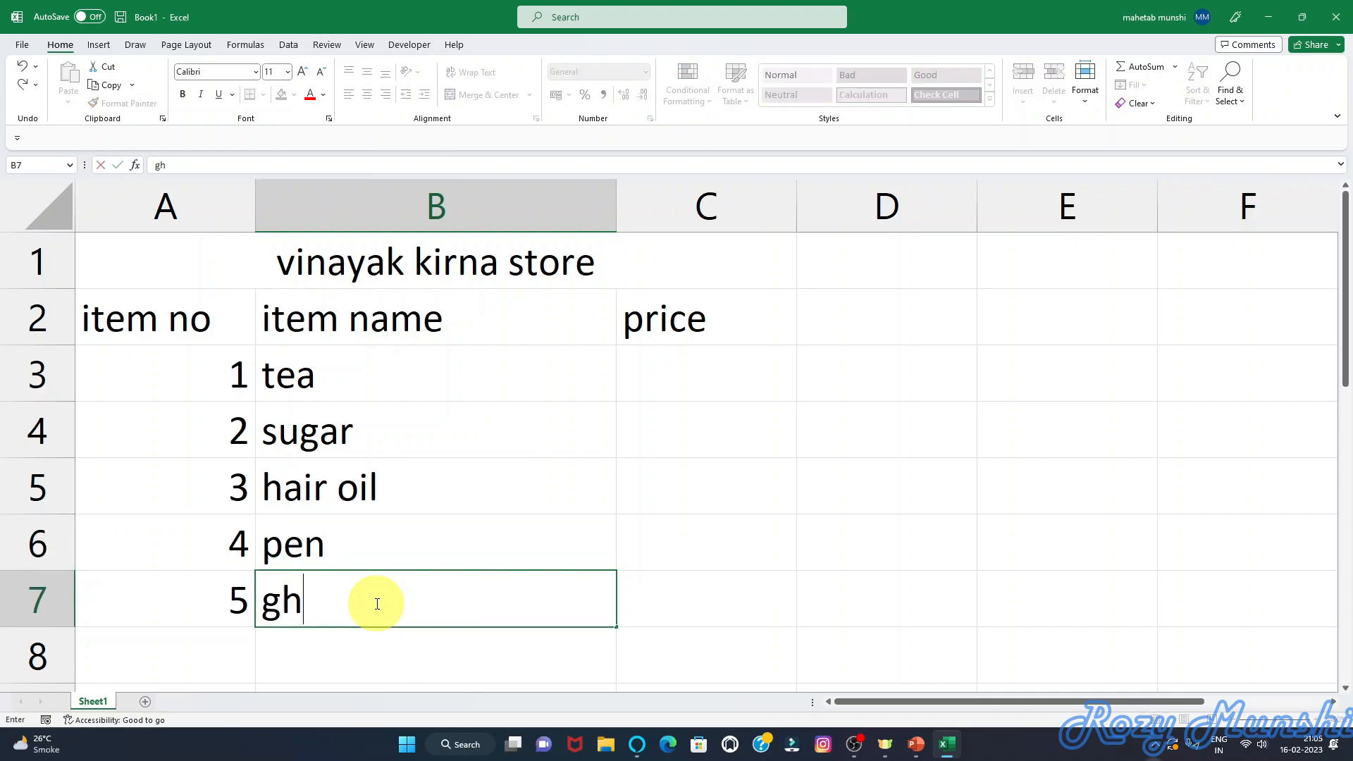
- Enter the prices 100, 50, 75, 125 and 500 in cells C3 to C7
{"action": "left_click", "coordinate": [703, 380]}
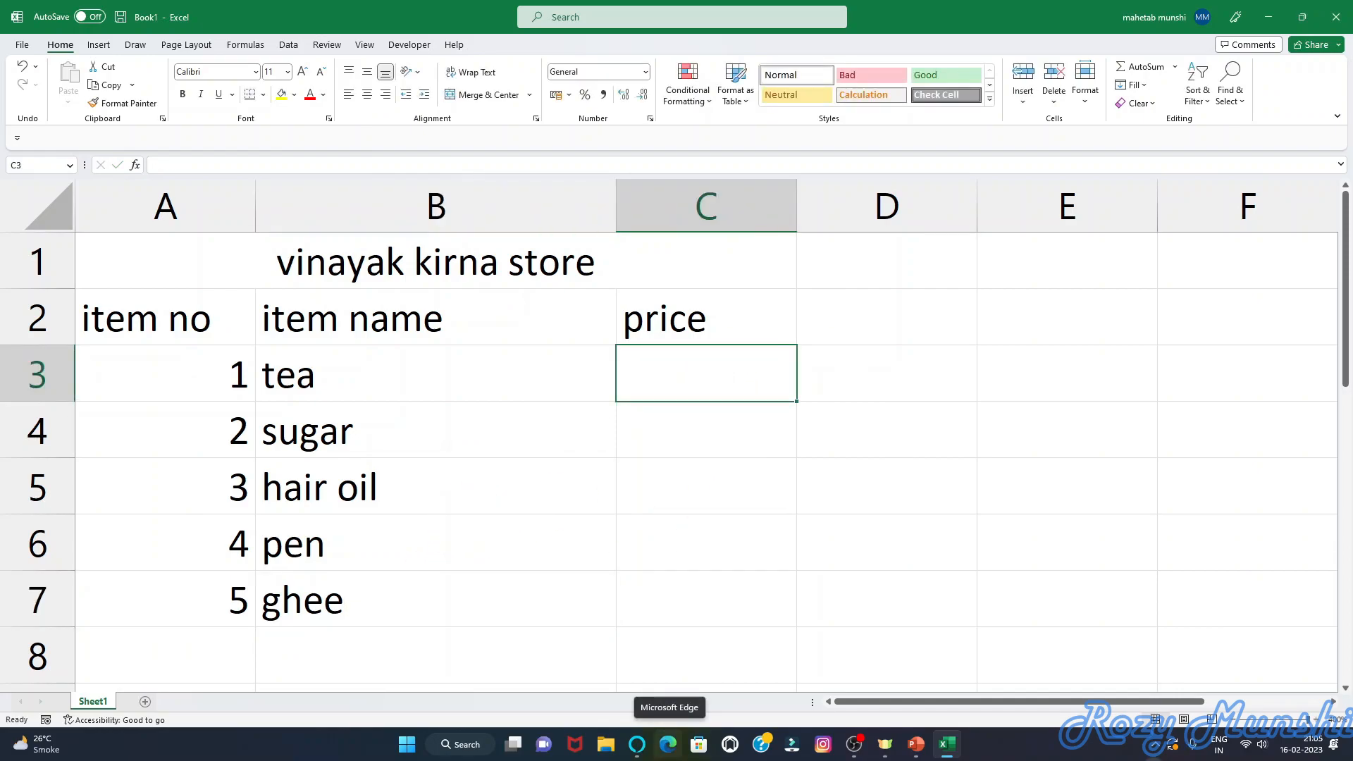
{"action": "type", "text": "1"}
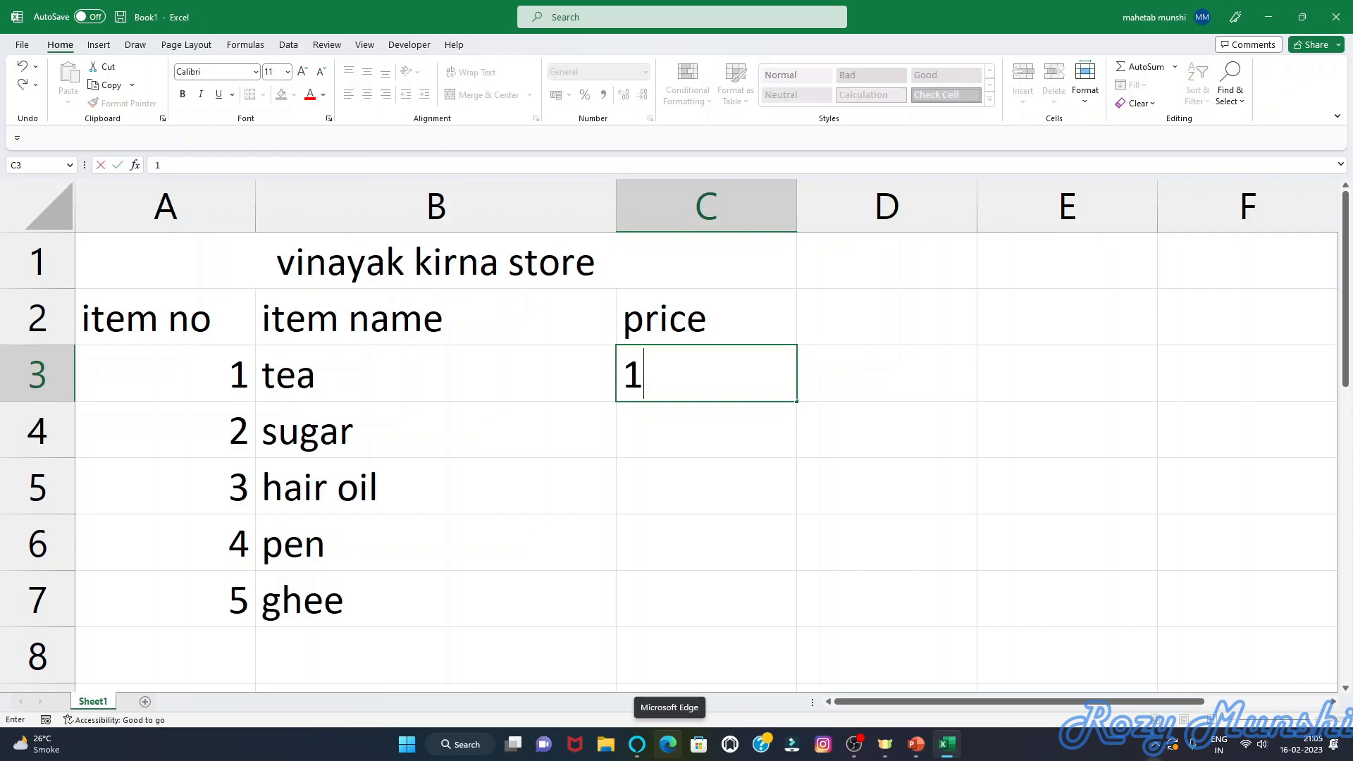
{"action": "type", "text": "00"}
{"action": "key", "text": "Return"}
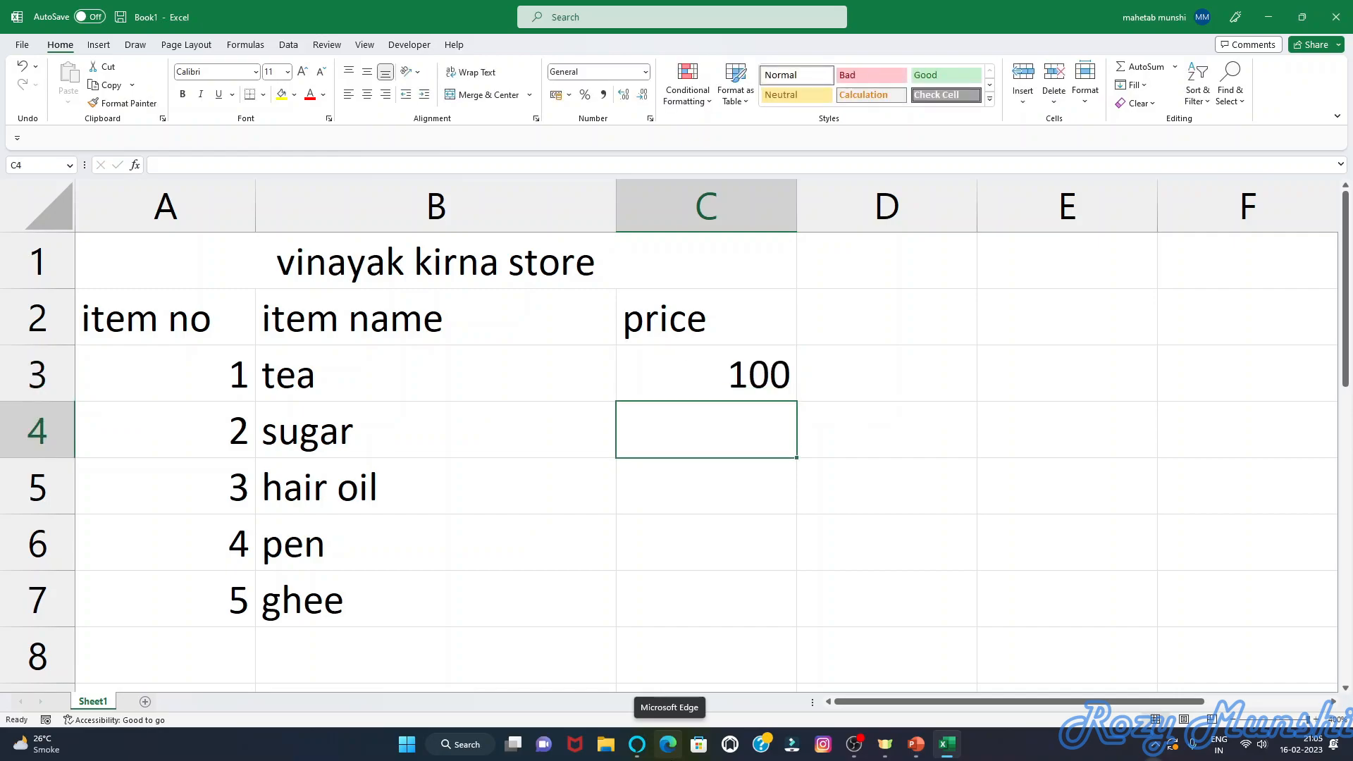
{"action": "type", "text": "50"}
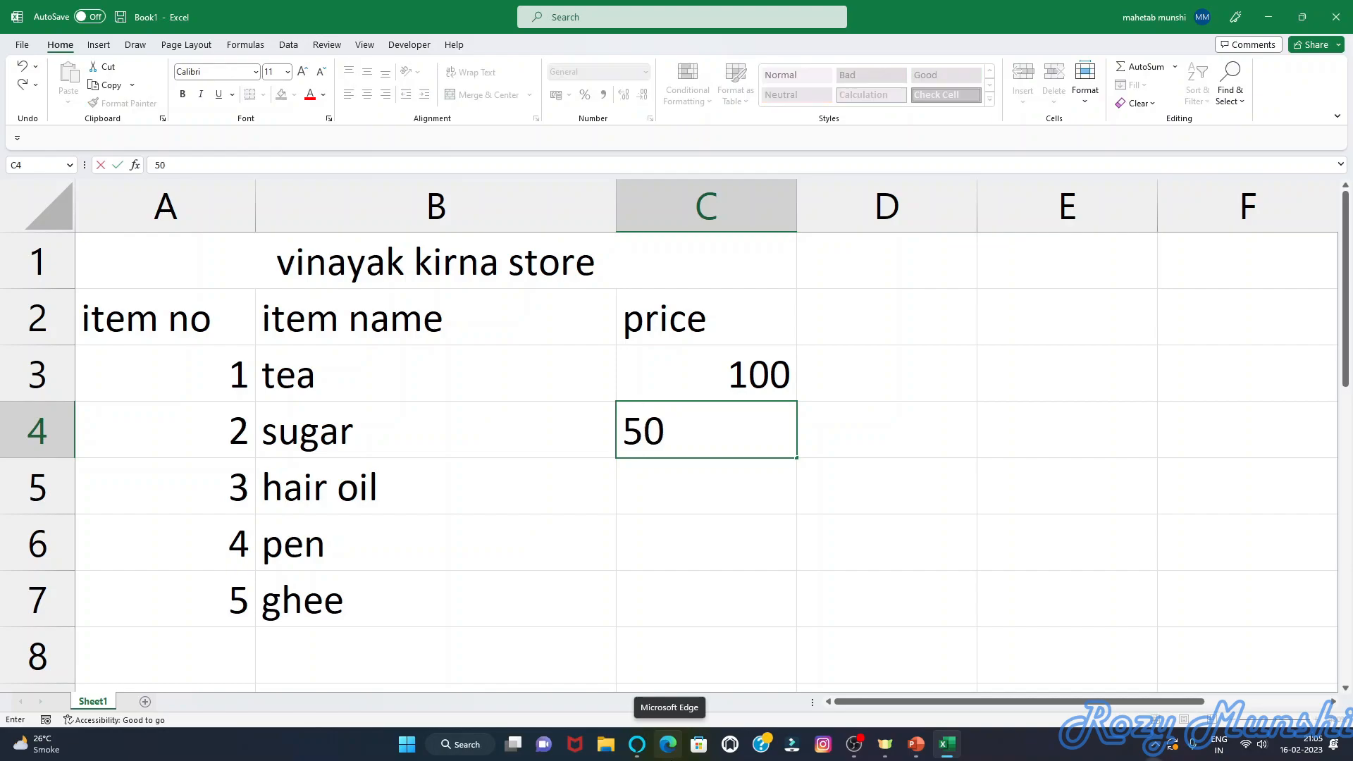
{"action": "key", "text": "Return"}
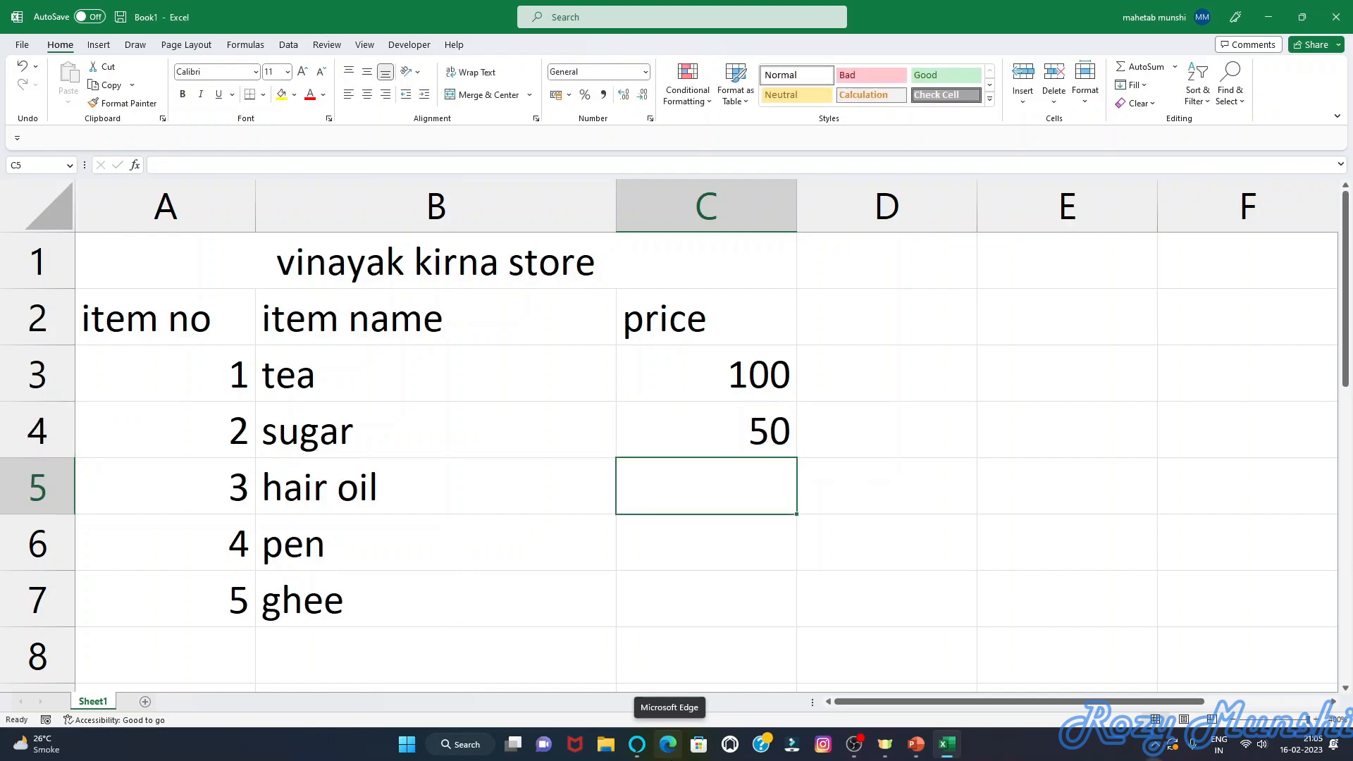
{"action": "type", "text": "75"}
{"action": "key", "text": "Return"}
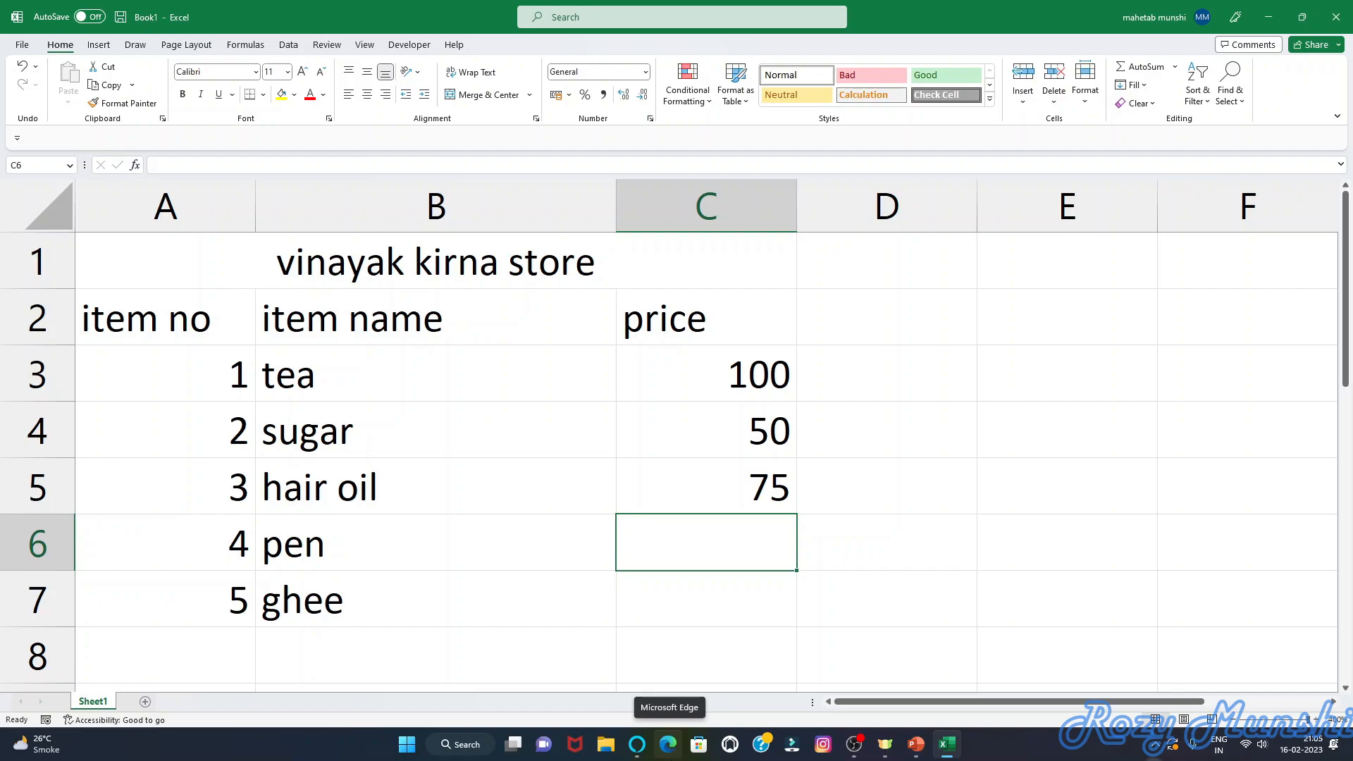
{"action": "type", "text": "125"}
{"action": "key", "text": "Return"}
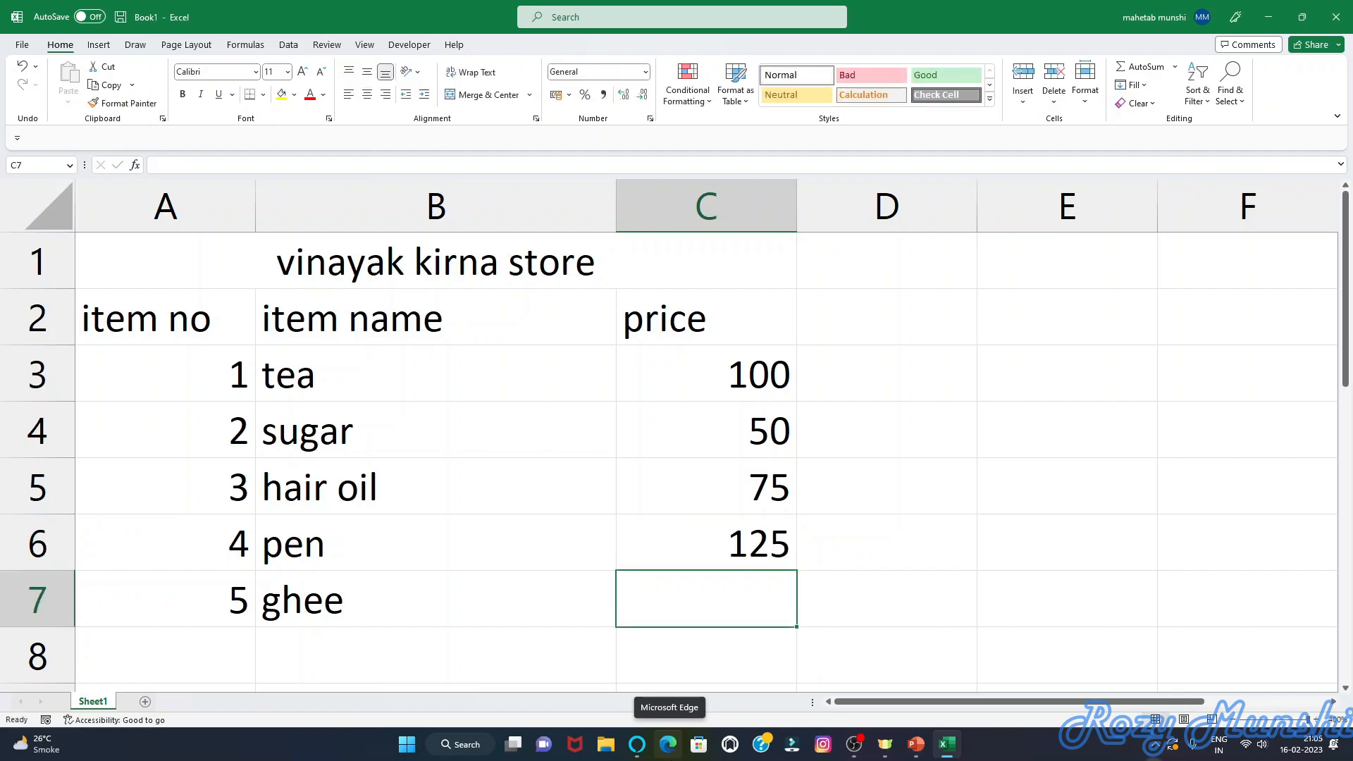
{"action": "type", "text": "500"}
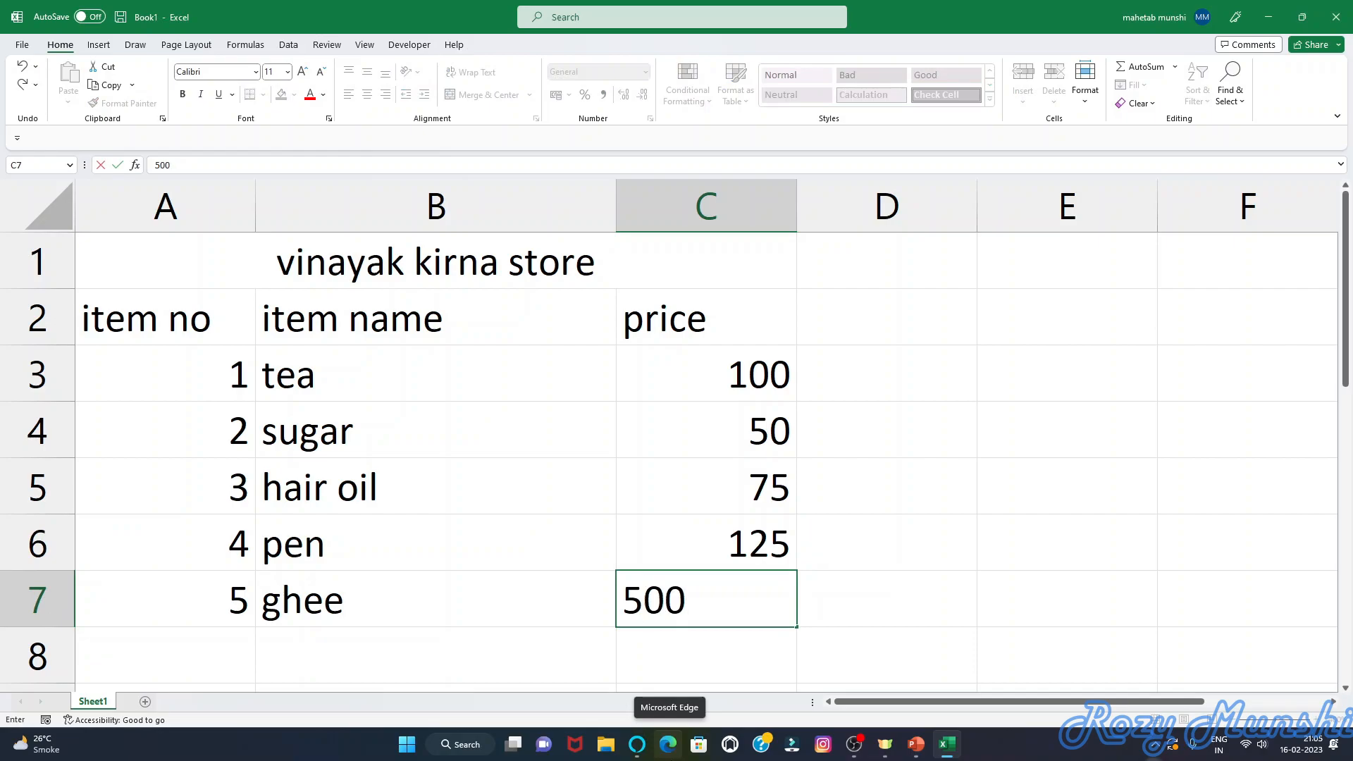
{"action": "left_click", "coordinate": [886, 373]}
- Add a what-if scenario named "purchaseprice" with changing cells C3:C7, accept its current values, and close the Scenario Manager
{"action": "left_click_drag", "start_coordinate": [703, 378], "coordinate": [724, 605]}
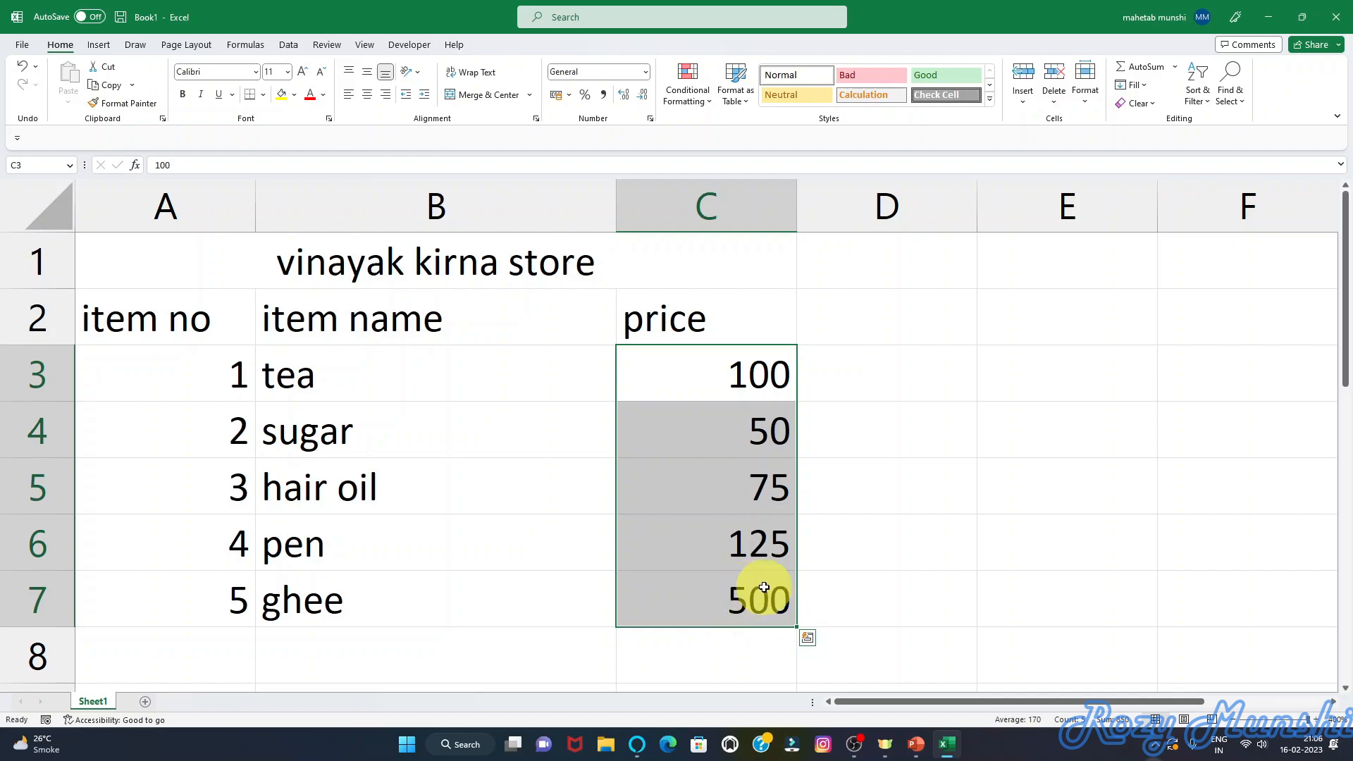
{"action": "left_click", "coordinate": [751, 374]}
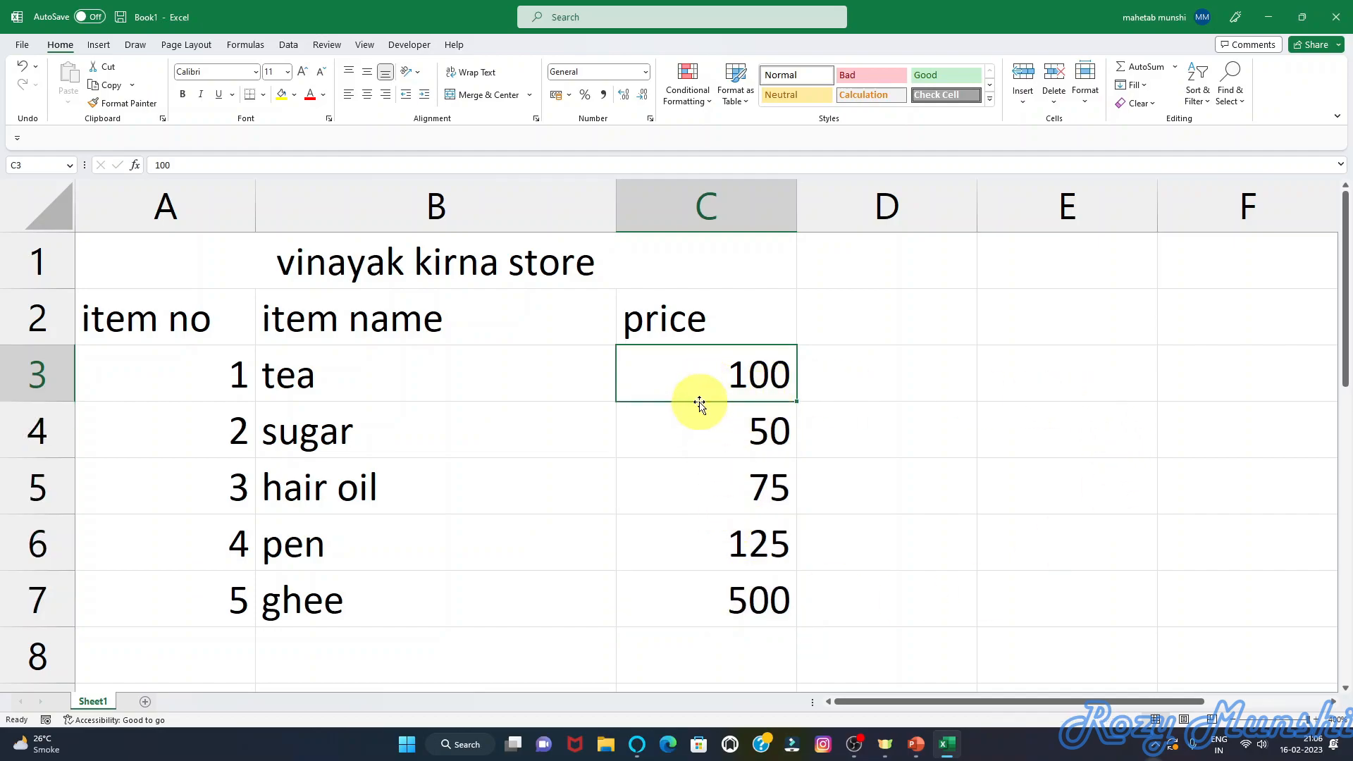
{"action": "left_click_drag", "start_coordinate": [700, 399], "coordinate": [692, 580]}
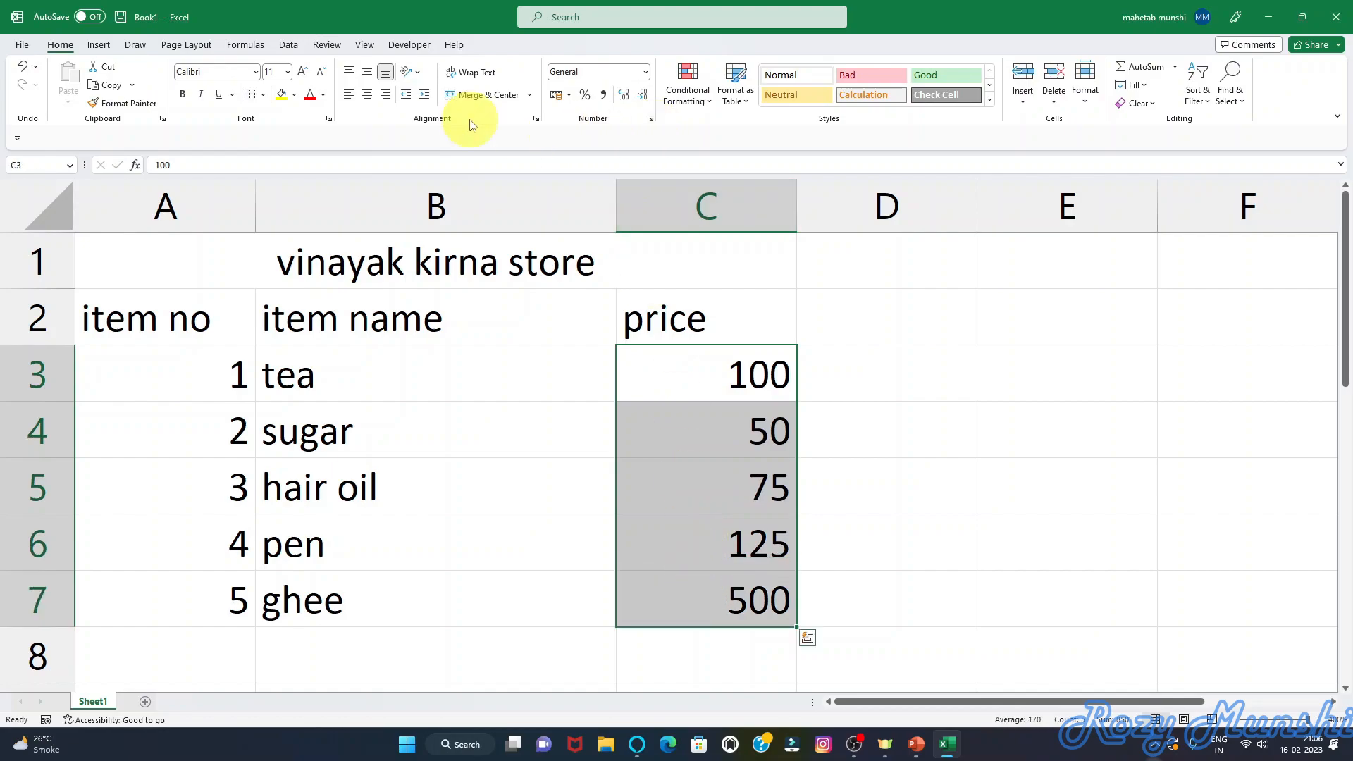
{"action": "left_click", "coordinate": [289, 45]}
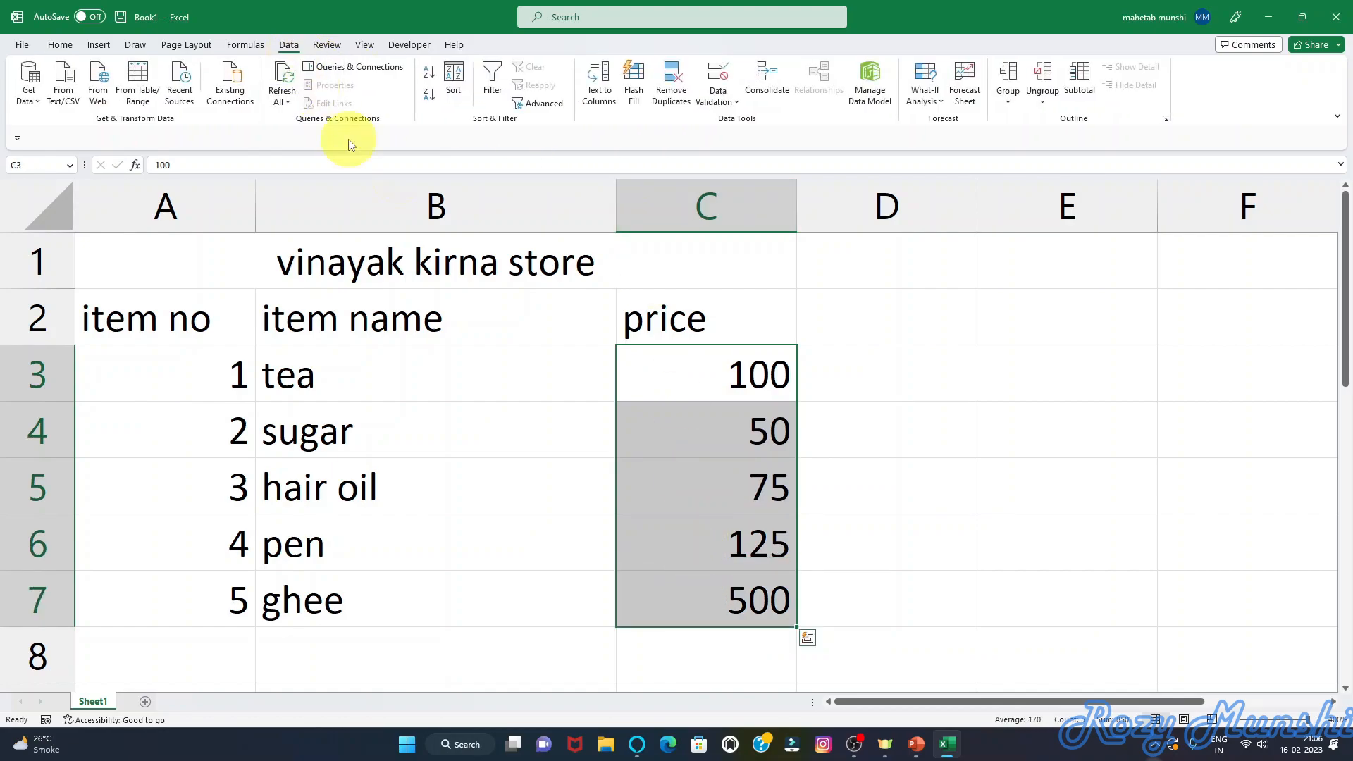
{"action": "left_click", "coordinate": [925, 95]}
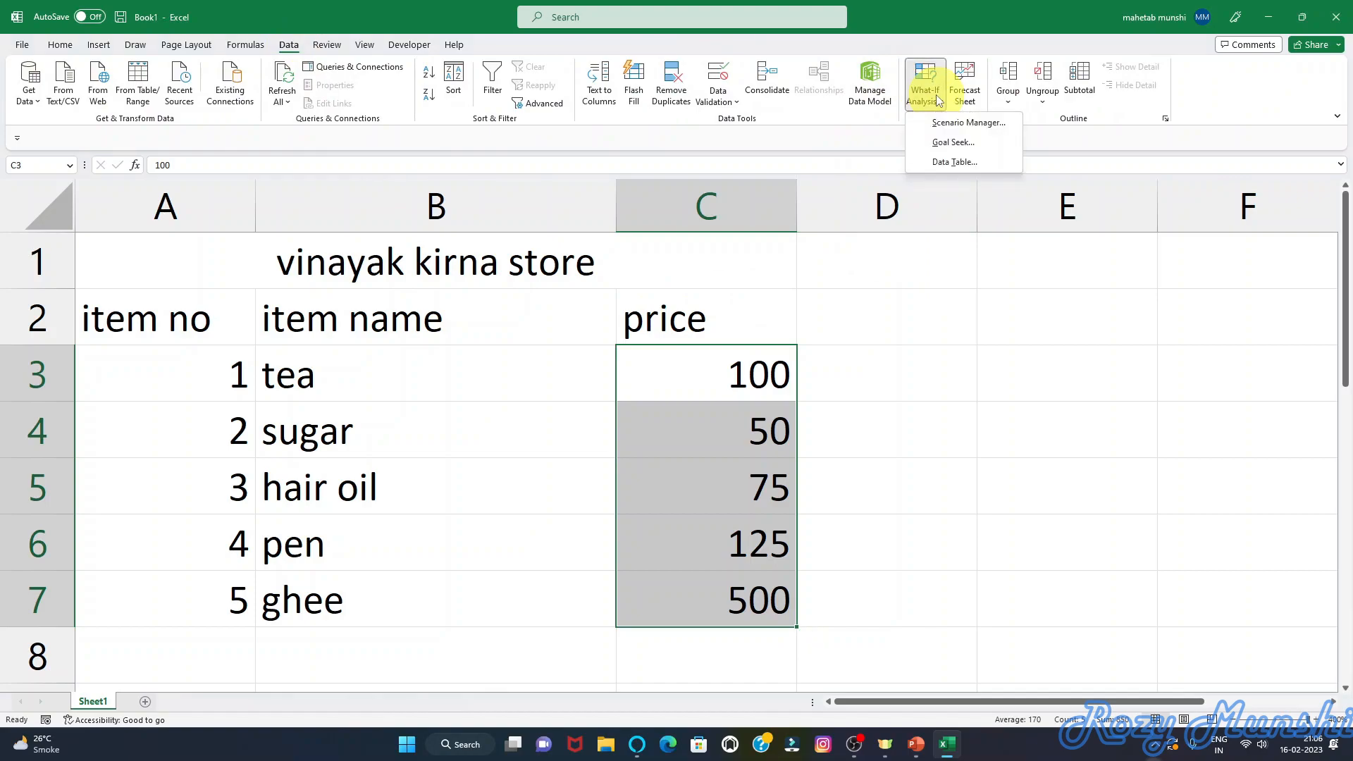
{"action": "left_click", "coordinate": [957, 124]}
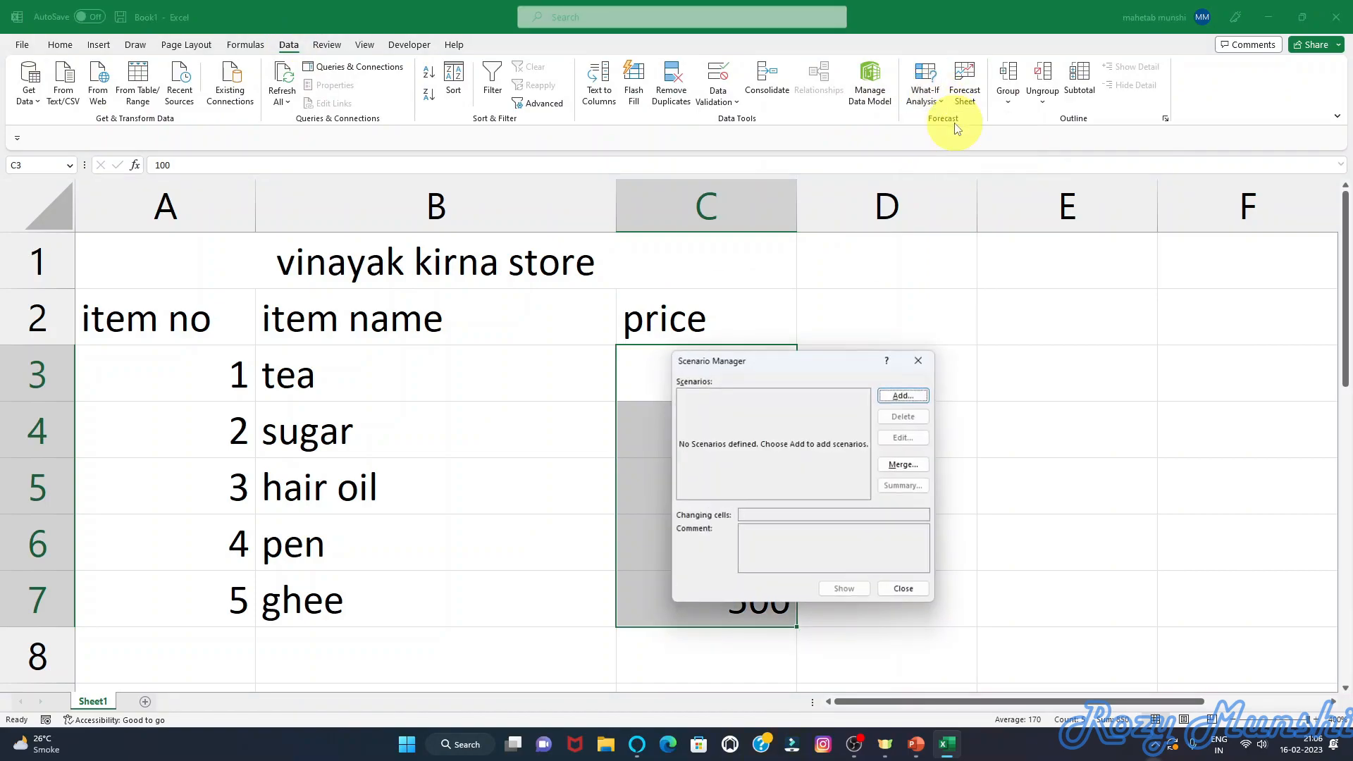
{"action": "left_click", "coordinate": [905, 398]}
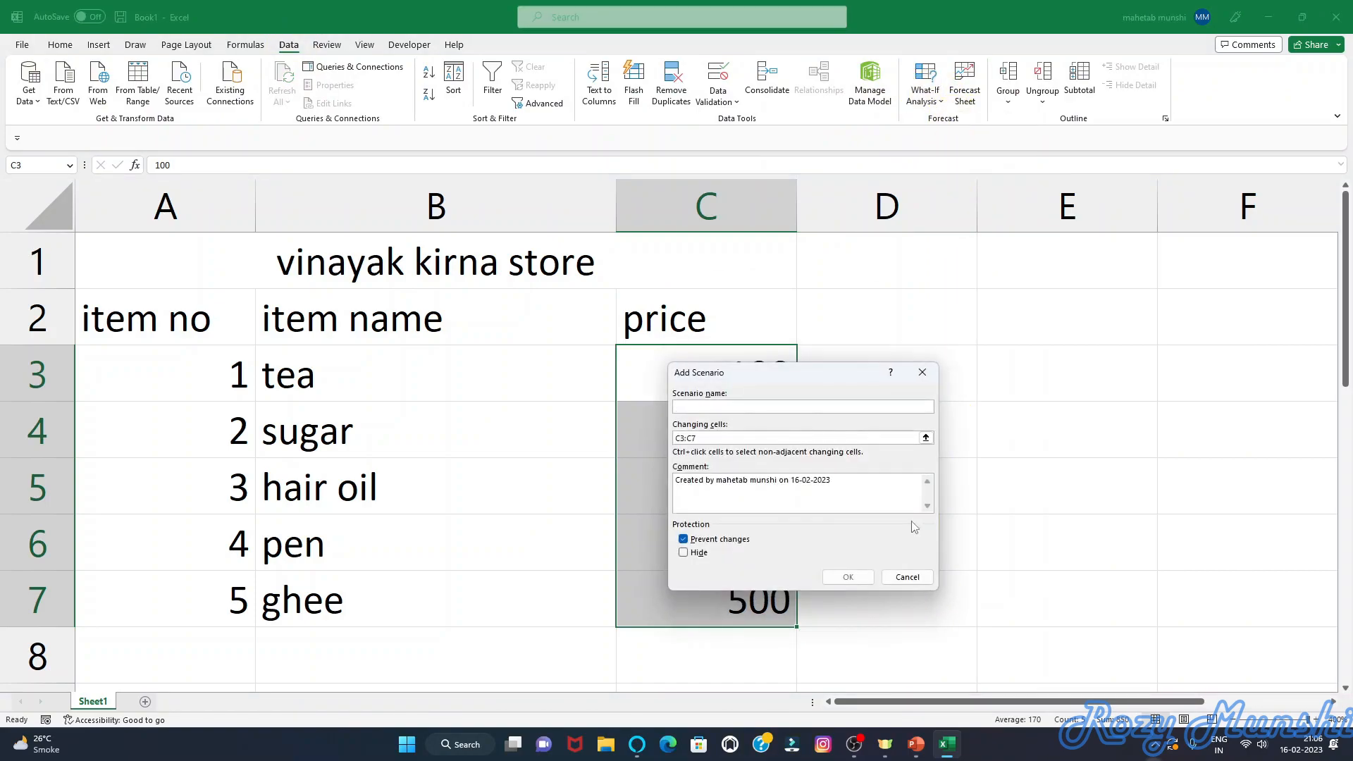
{"action": "type", "text": "purchaseprice"}
{"action": "left_click", "coordinate": [848, 578]}
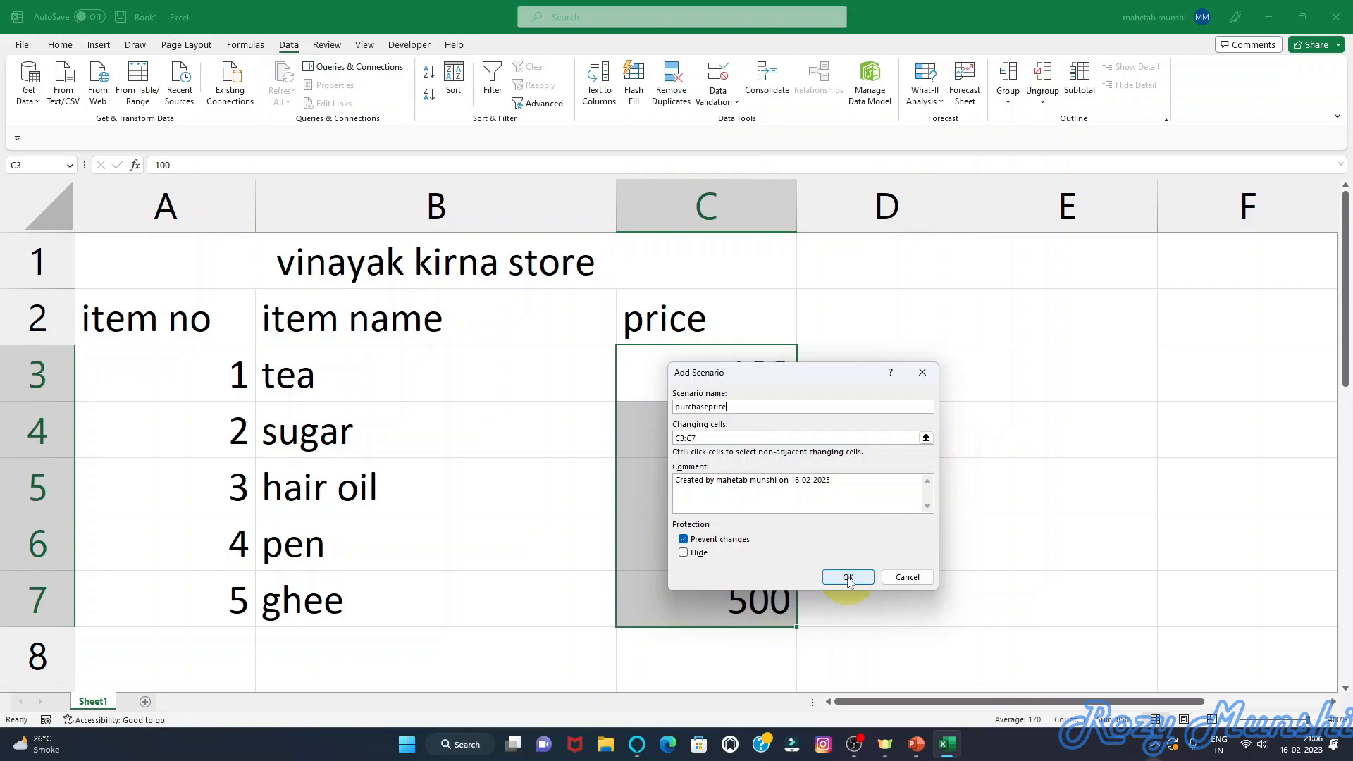
{"action": "left_click", "coordinate": [818, 536]}
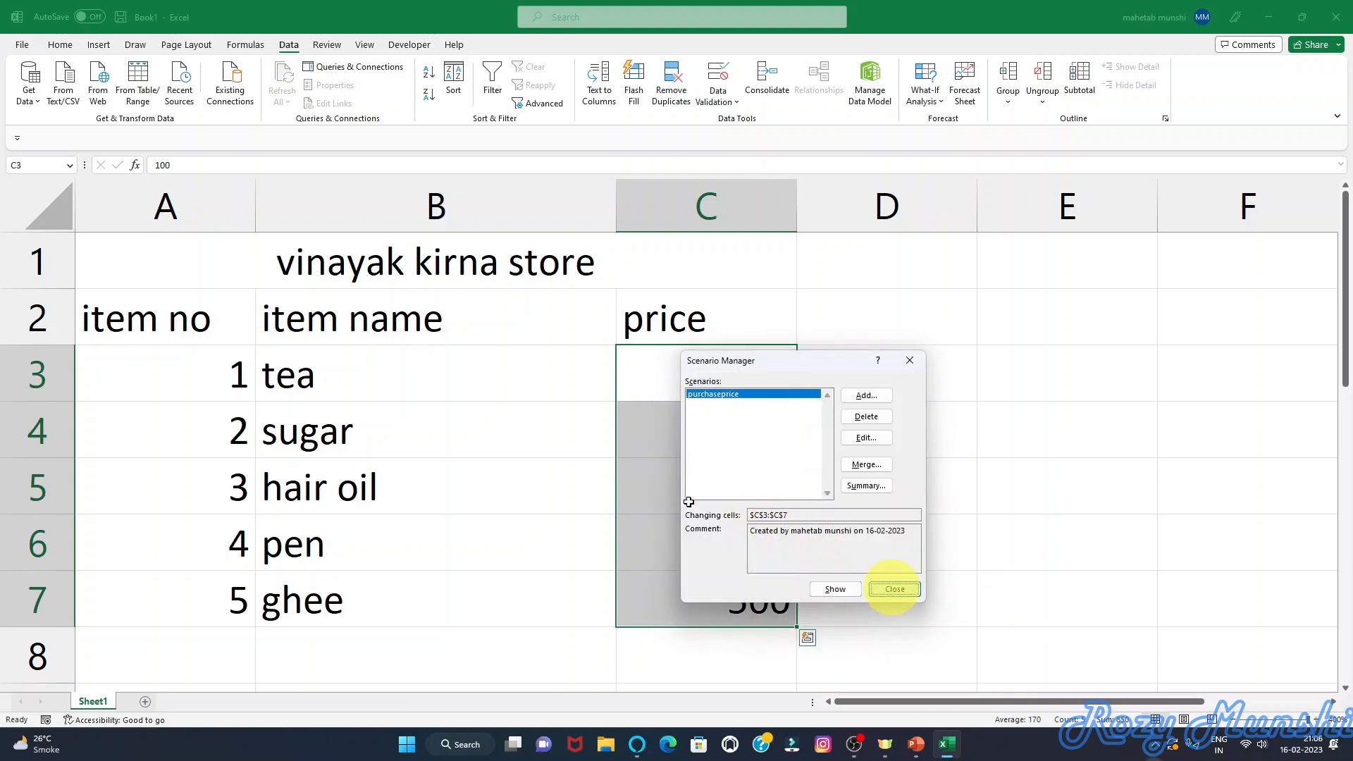
{"action": "left_click", "coordinate": [893, 588]}
- Replace the prices in cells C3 to C7 with 125, 65, 95, 150 and 600
{"action": "left_click", "coordinate": [717, 372]}
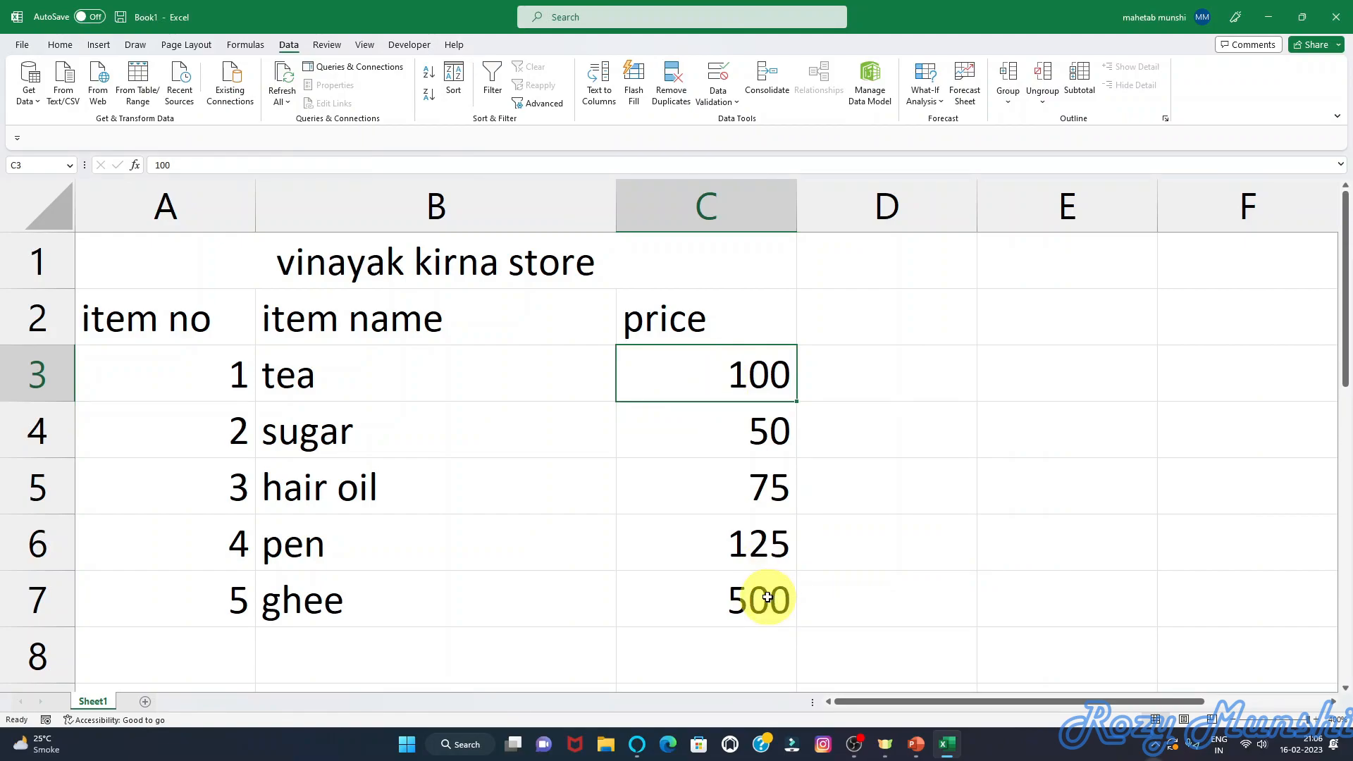
{"action": "type", "text": "125"}
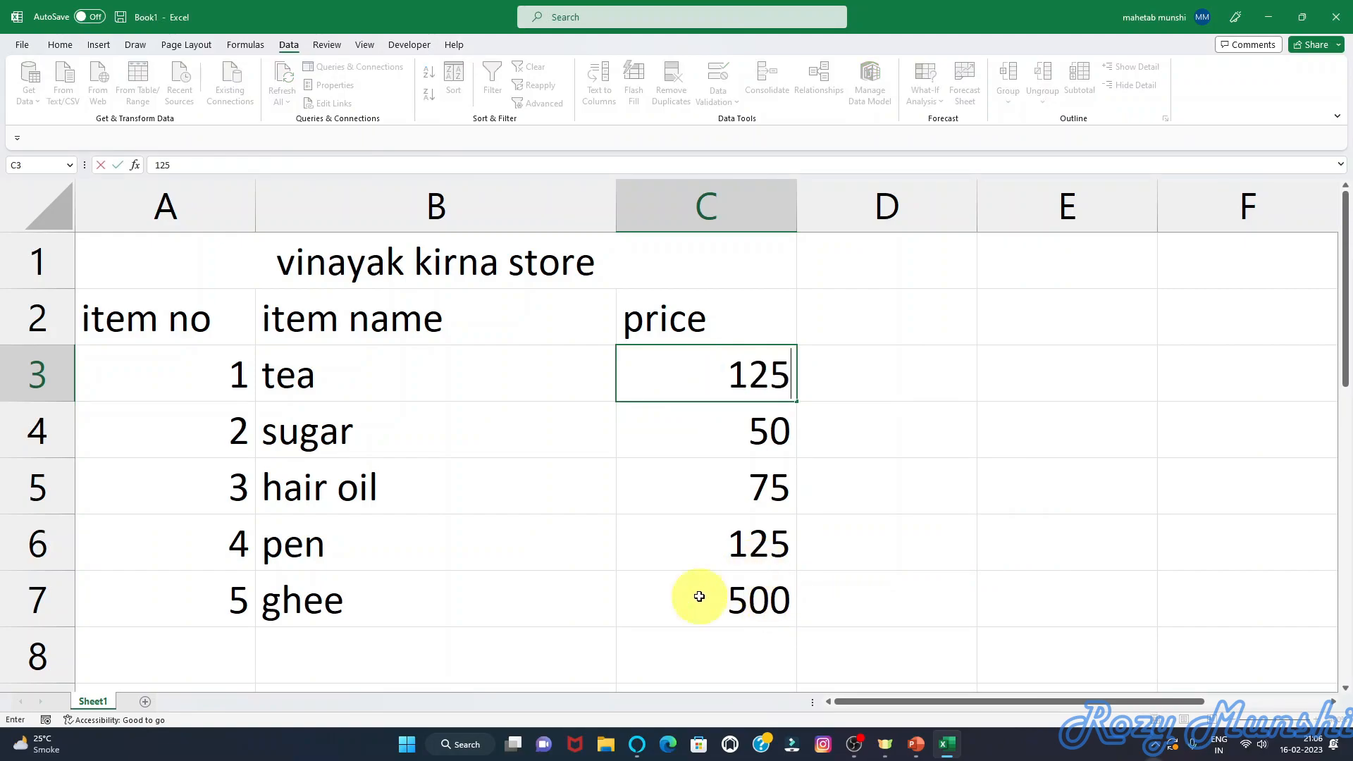
{"action": "left_click", "coordinate": [768, 427]}
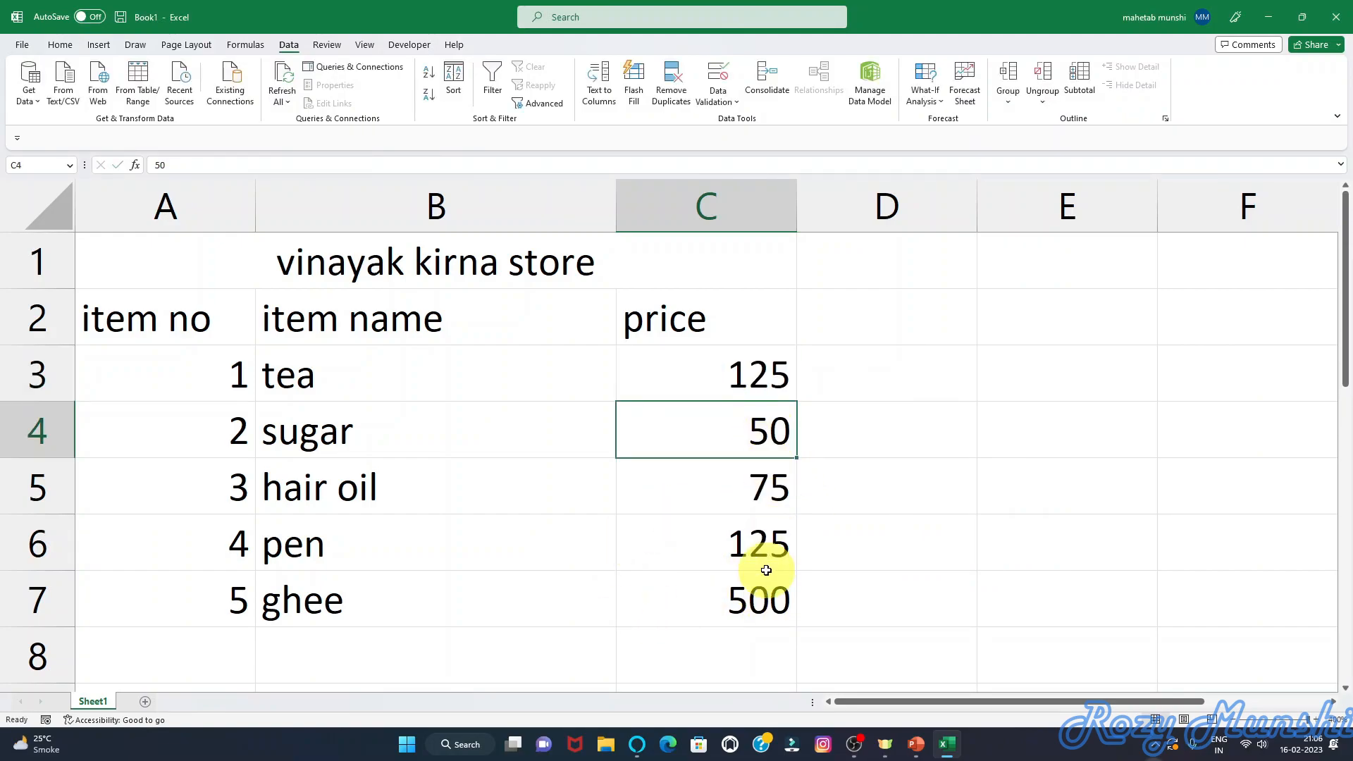
{"action": "type", "text": "65"}
{"action": "left_click", "coordinate": [770, 485]}
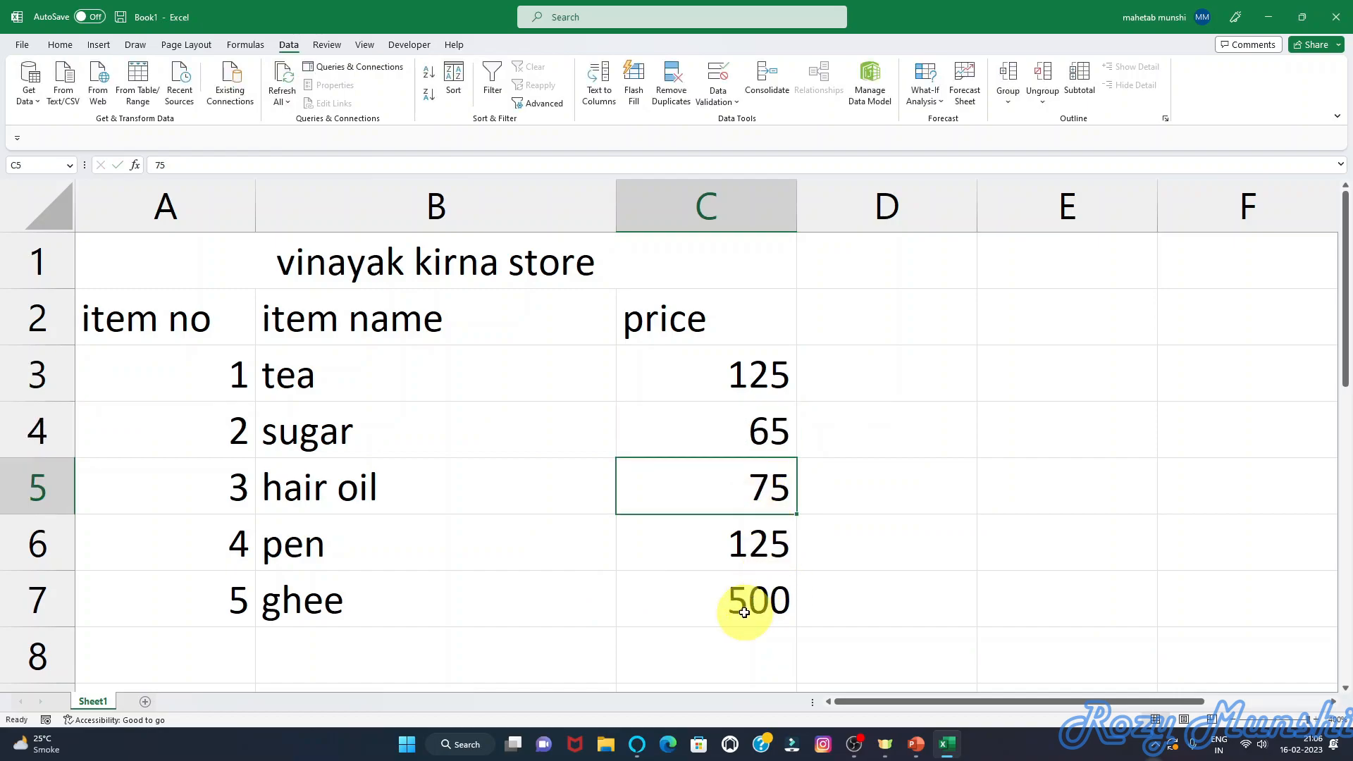
{"action": "type", "text": "95"}
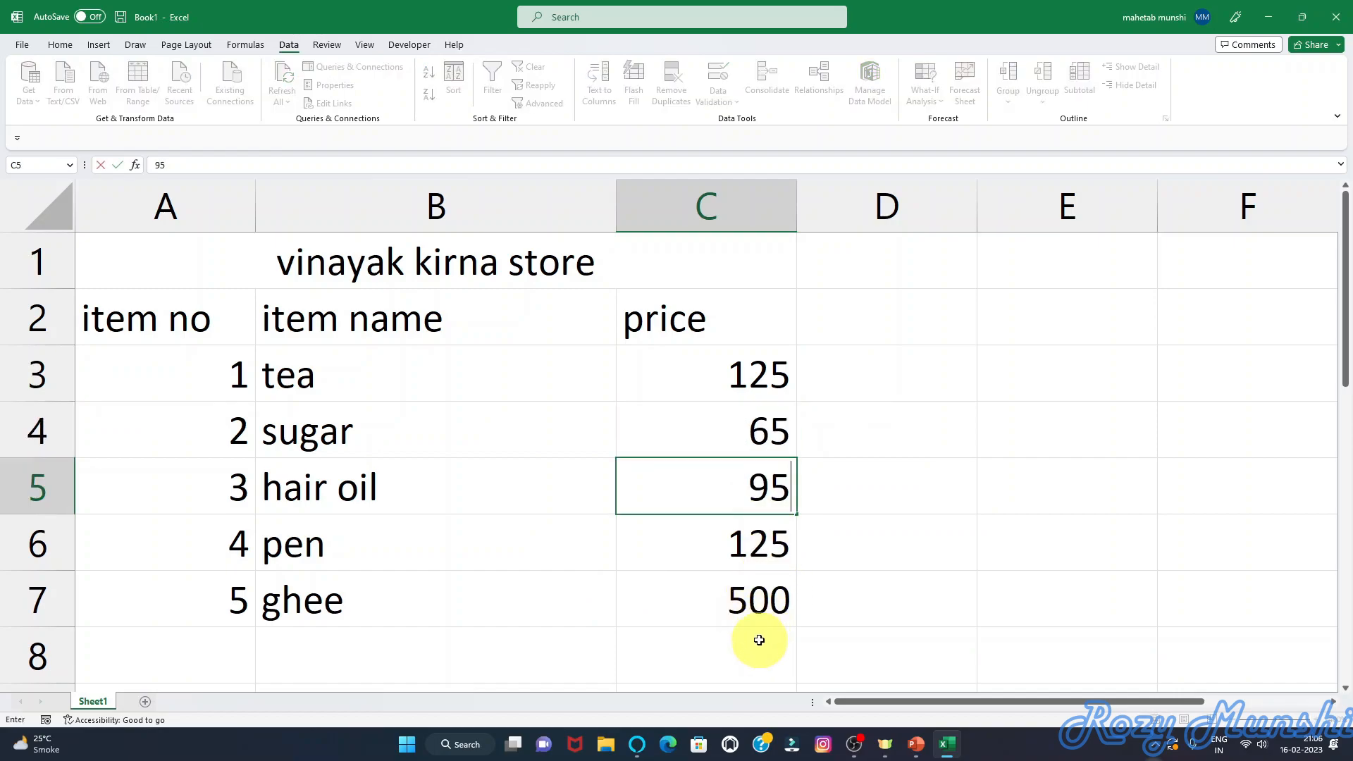
{"action": "left_click", "coordinate": [749, 543]}
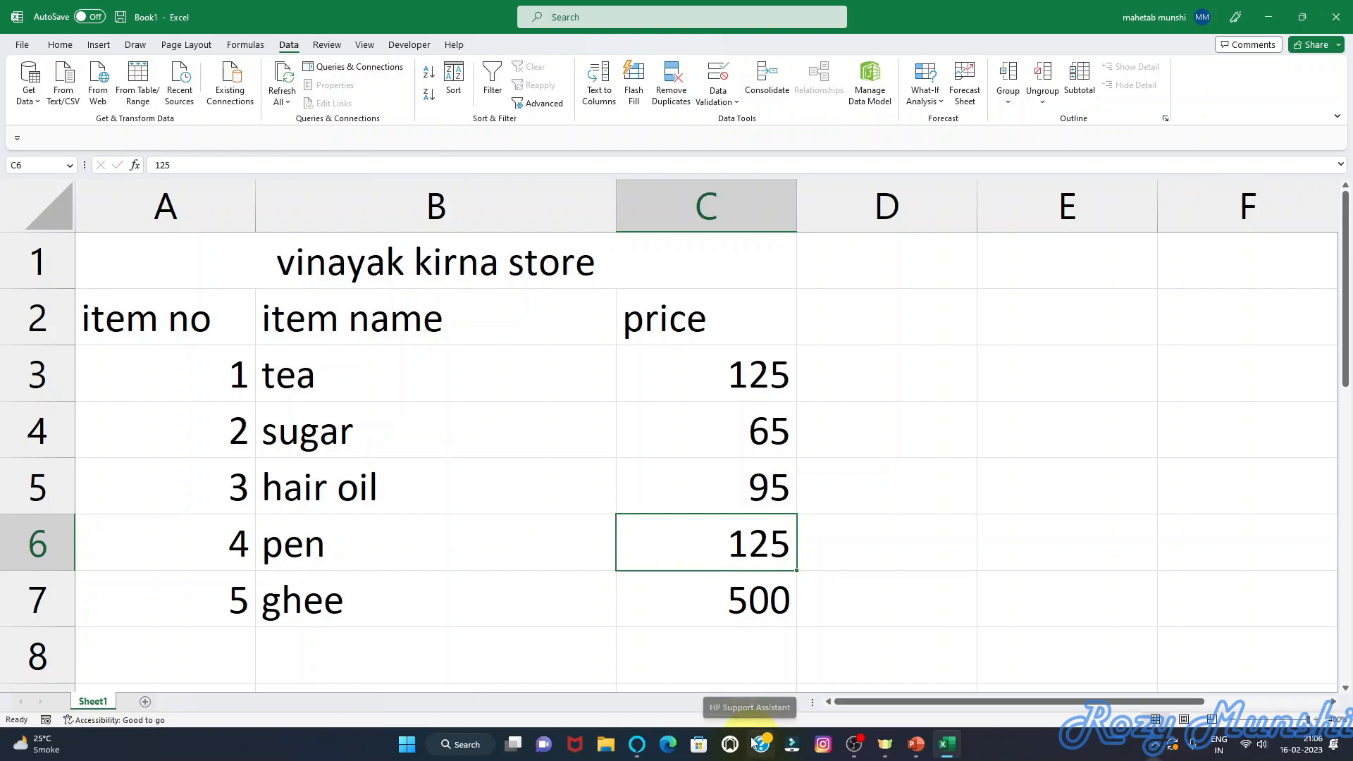
{"action": "type", "text": "150"}
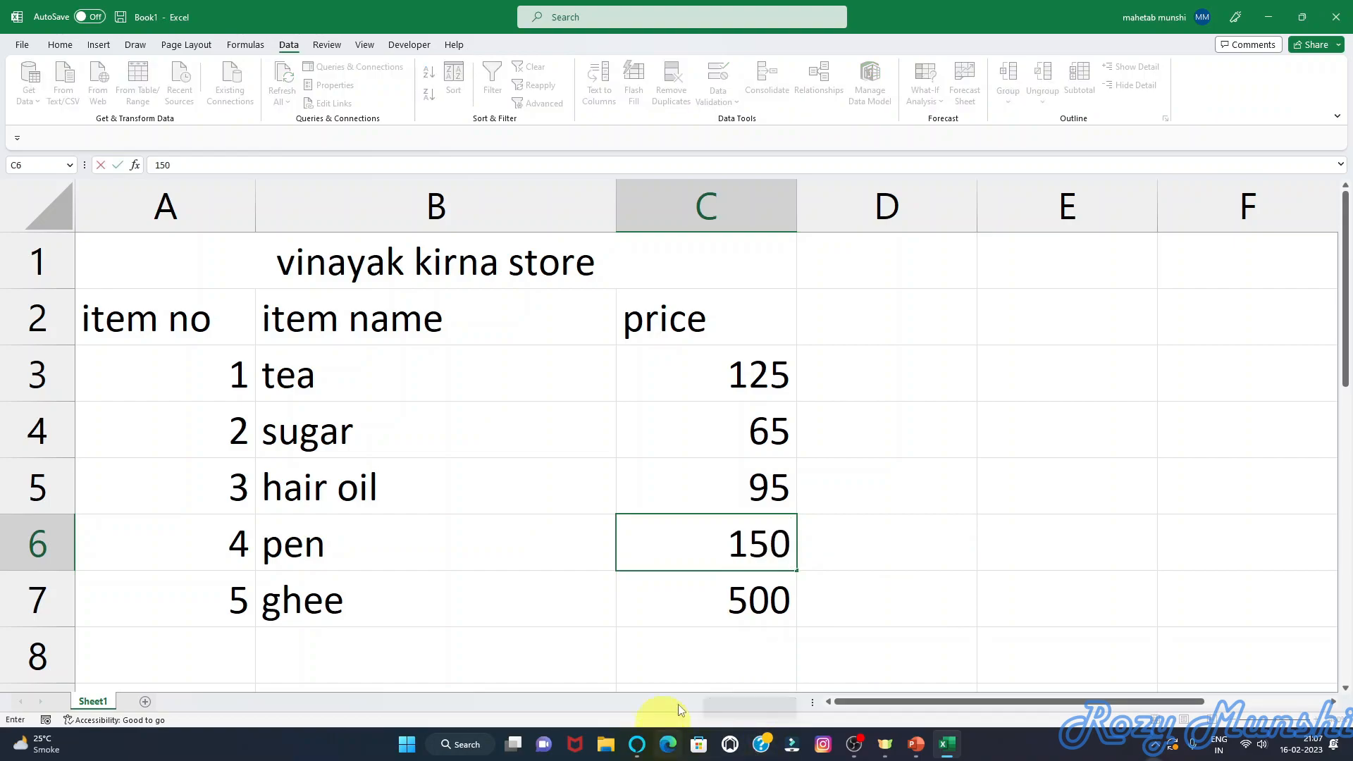
{"action": "left_click", "coordinate": [753, 606]}
{"action": "type", "text": "600"}
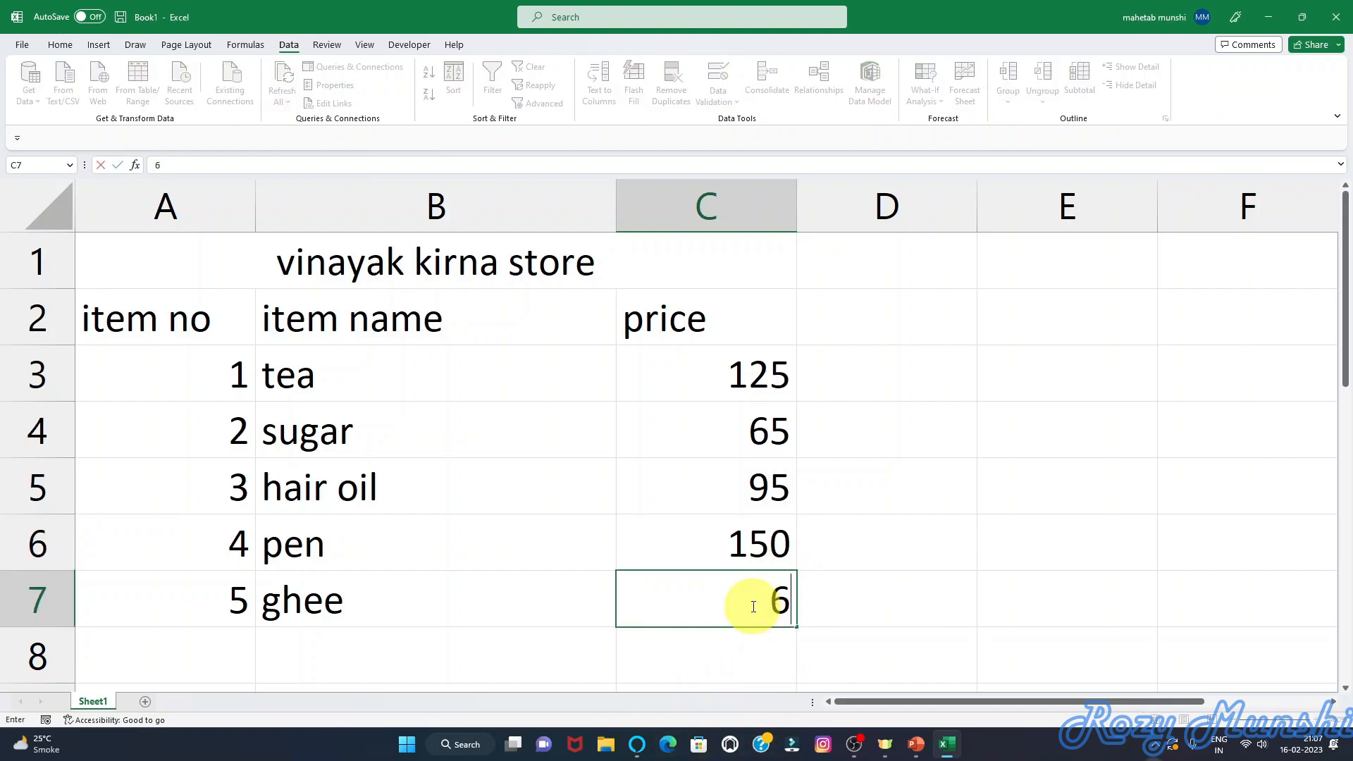
{"action": "left_click", "coordinate": [781, 662]}
- Add a what-if scenario named "salesprice" with changing cells C3:C7, accept its current values, and close the Scenario Manager
{"action": "left_click_drag", "start_coordinate": [716, 371], "coordinate": [716, 572]}
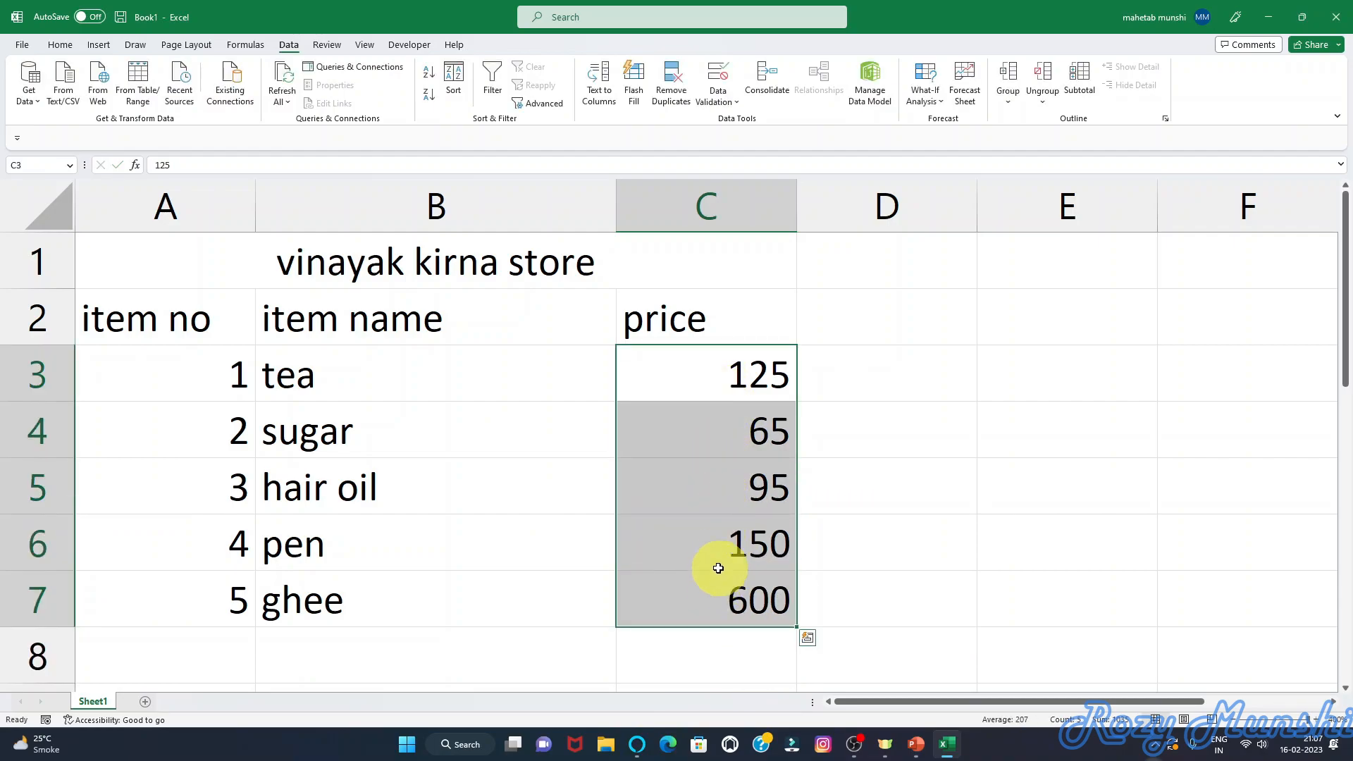
{"action": "left_click", "coordinate": [929, 99]}
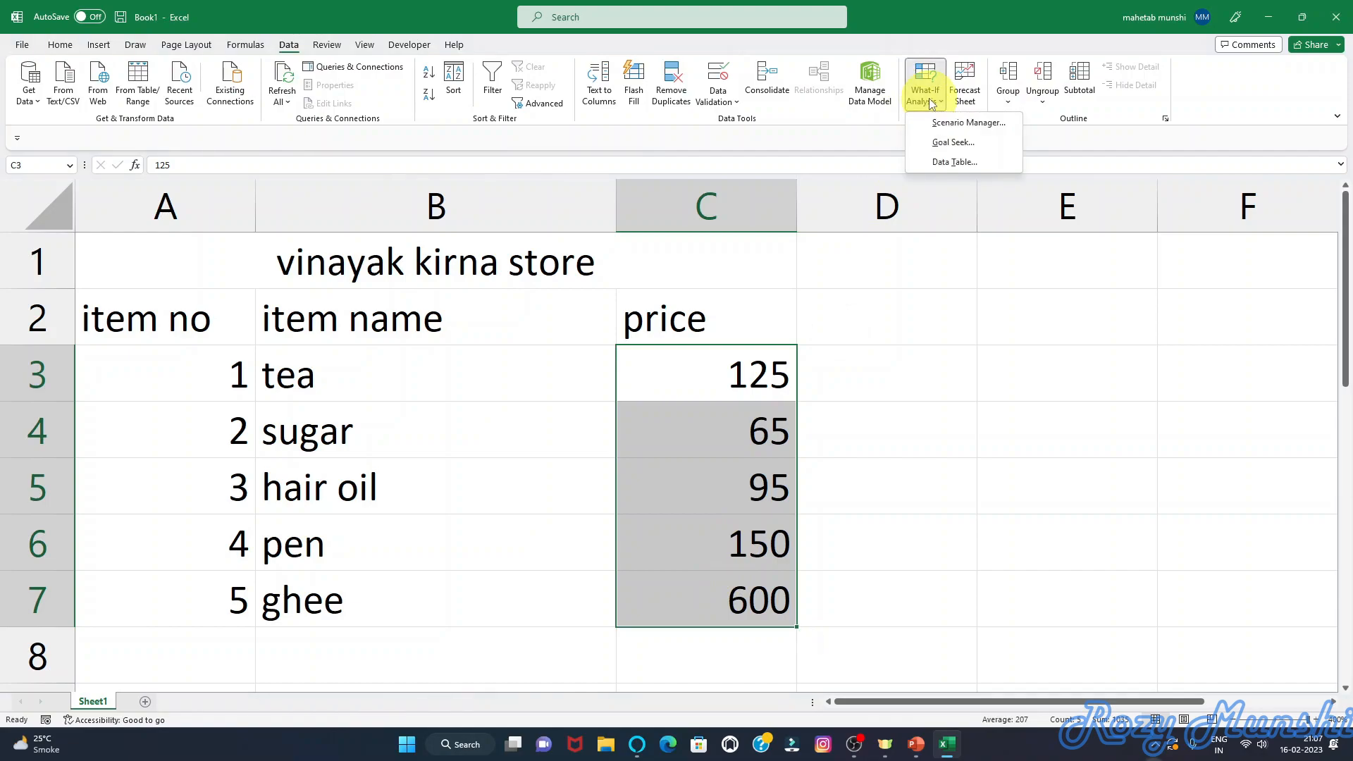
{"action": "left_click", "coordinate": [951, 125]}
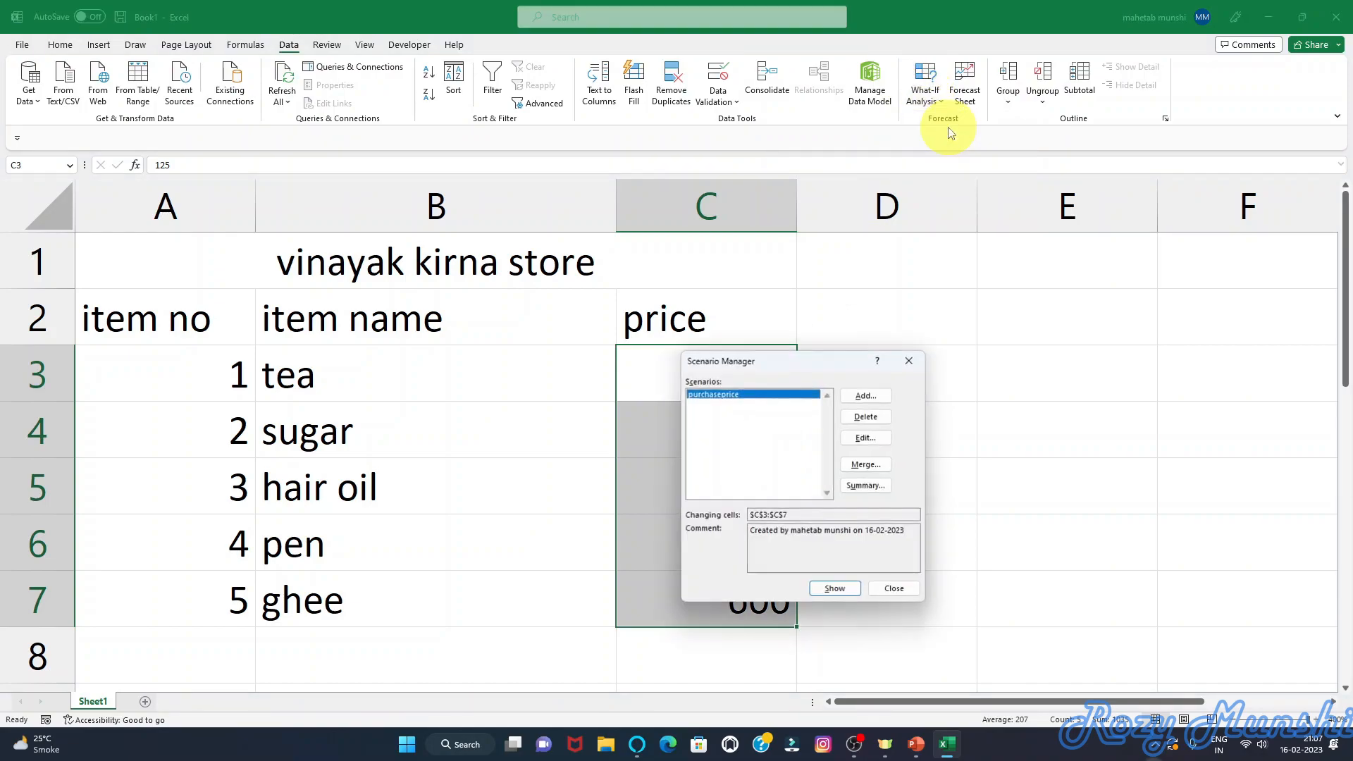
{"action": "left_click", "coordinate": [869, 397]}
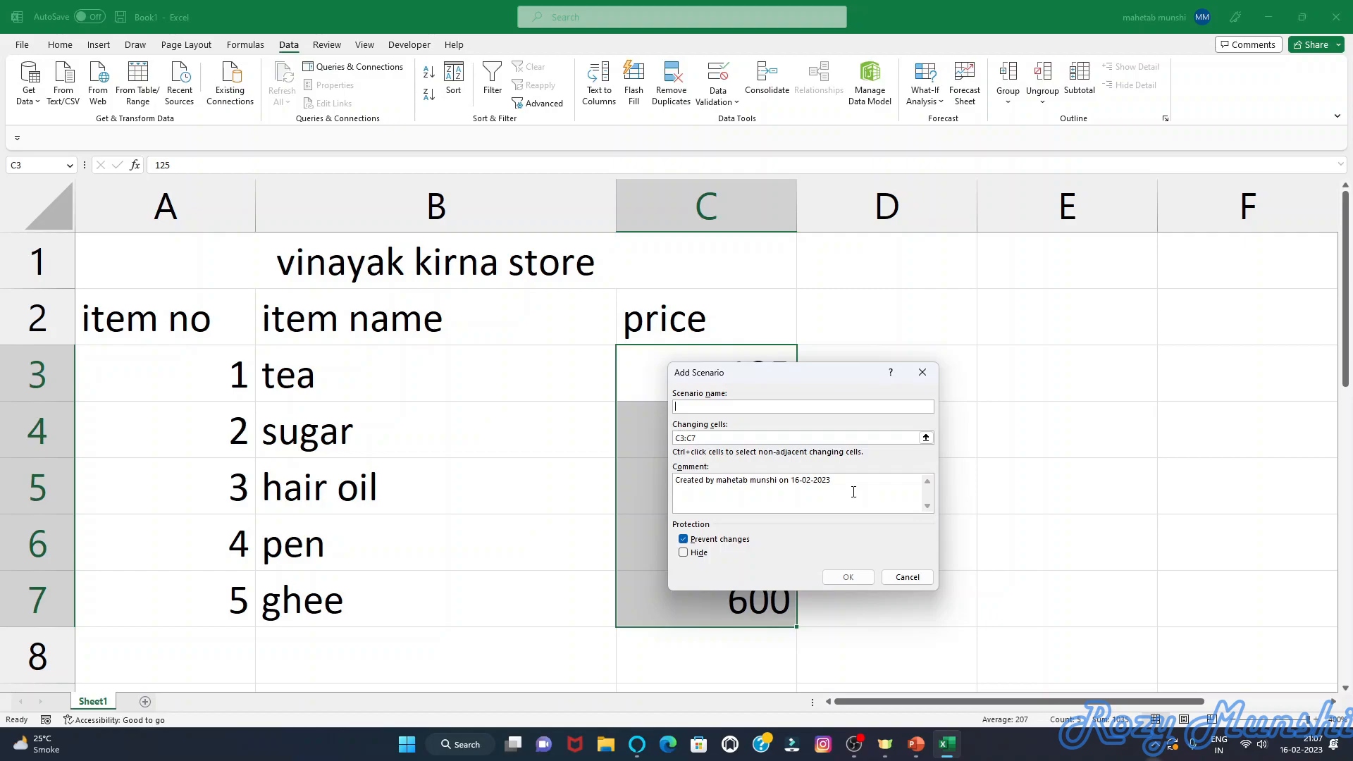
{"action": "type", "text": "sa"}
{"action": "left_click", "coordinate": [848, 576]}
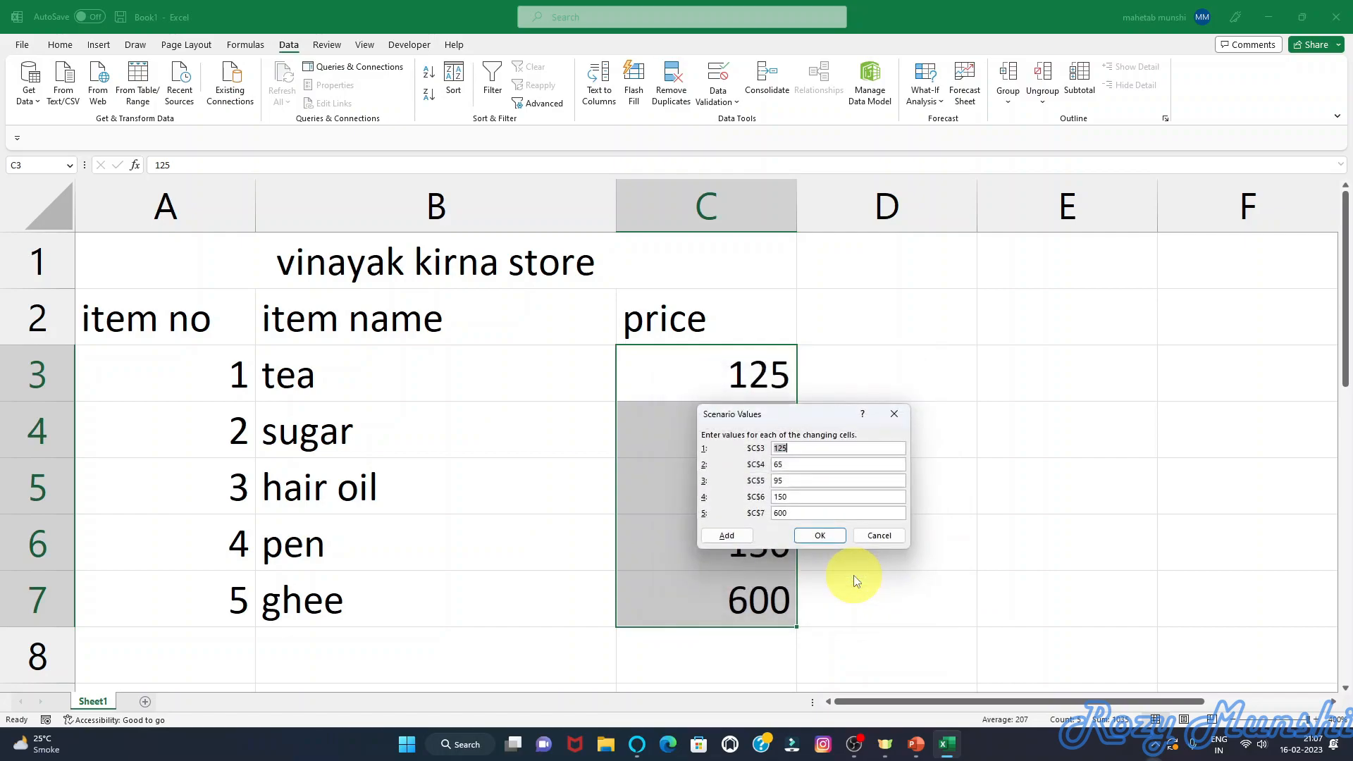
{"action": "left_click", "coordinate": [821, 536]}
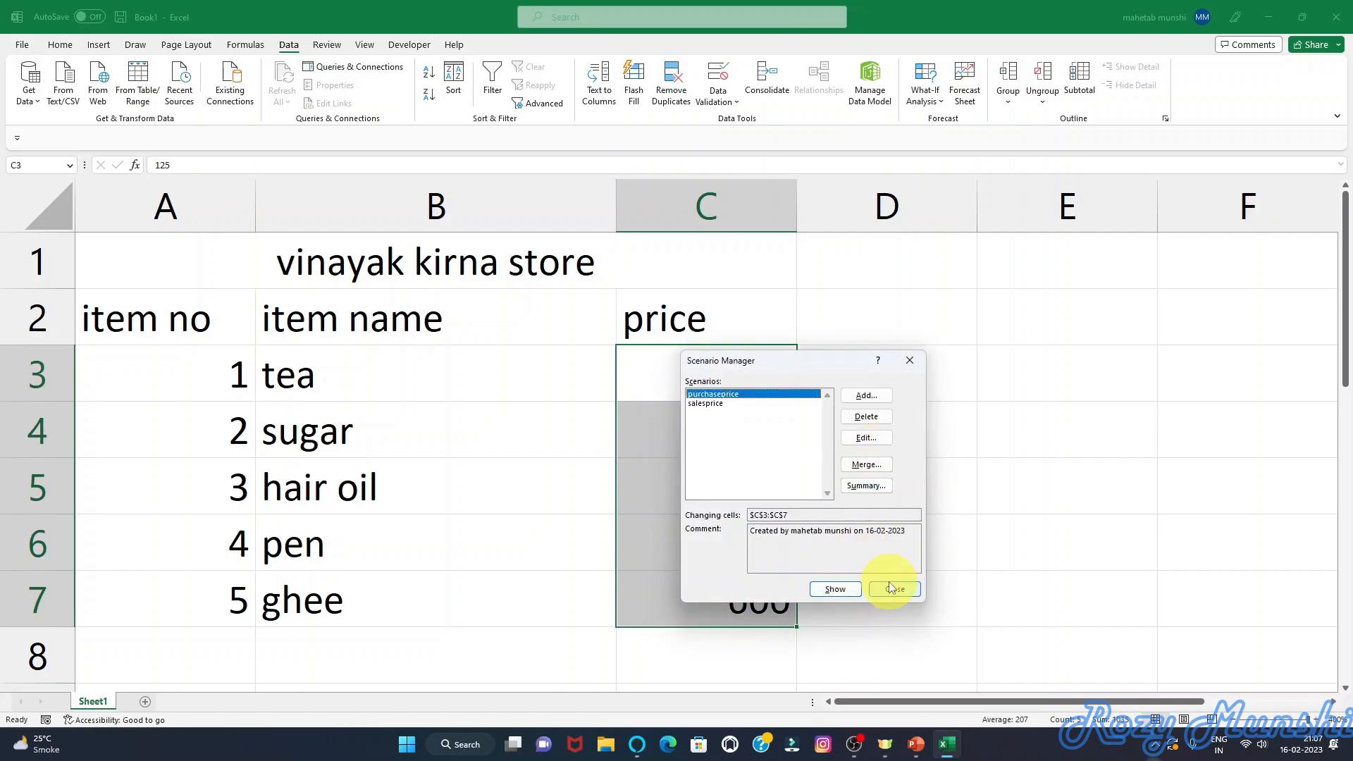
{"action": "left_click", "coordinate": [892, 588]}
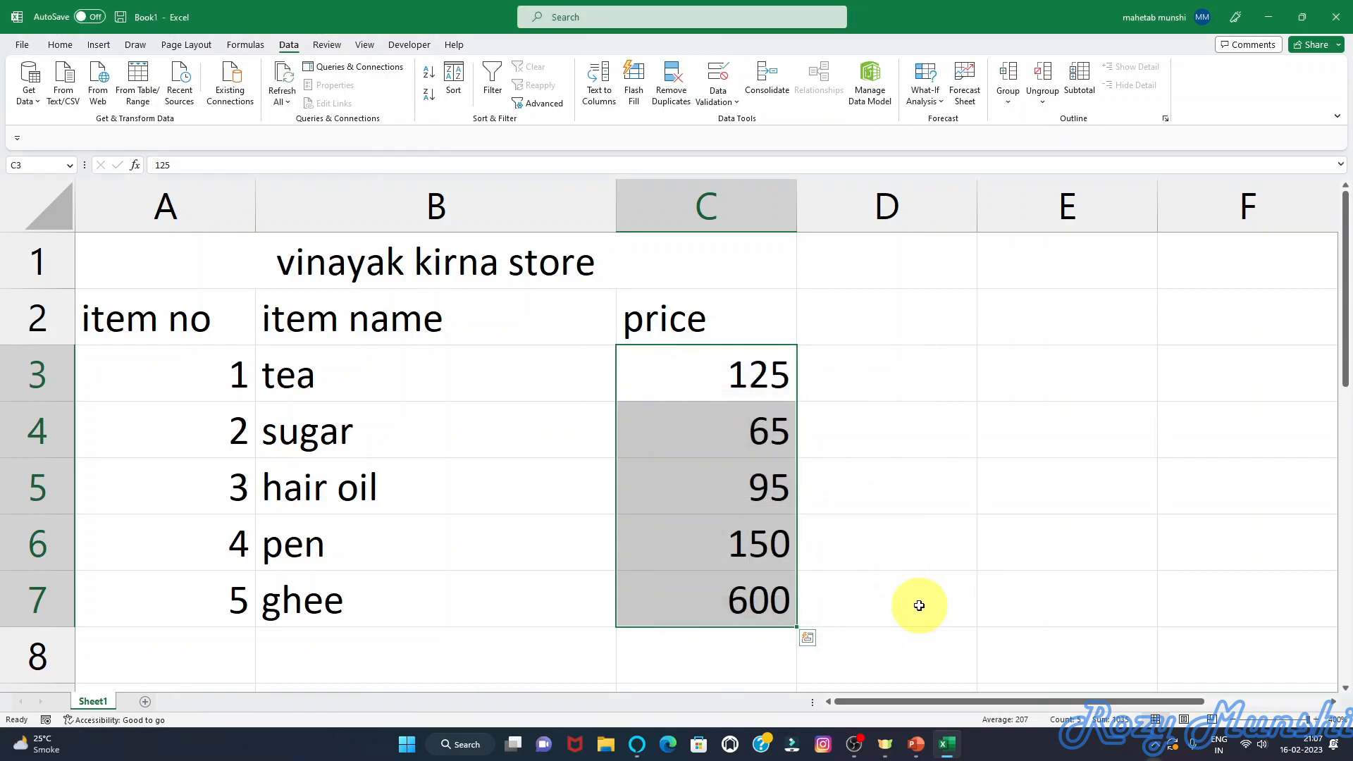
- Change the prices in cells C3 to C7 to 120, 60, 90, 145 and 575
{"action": "left_click", "coordinate": [854, 418]}
{"action": "left_click", "coordinate": [755, 374]}
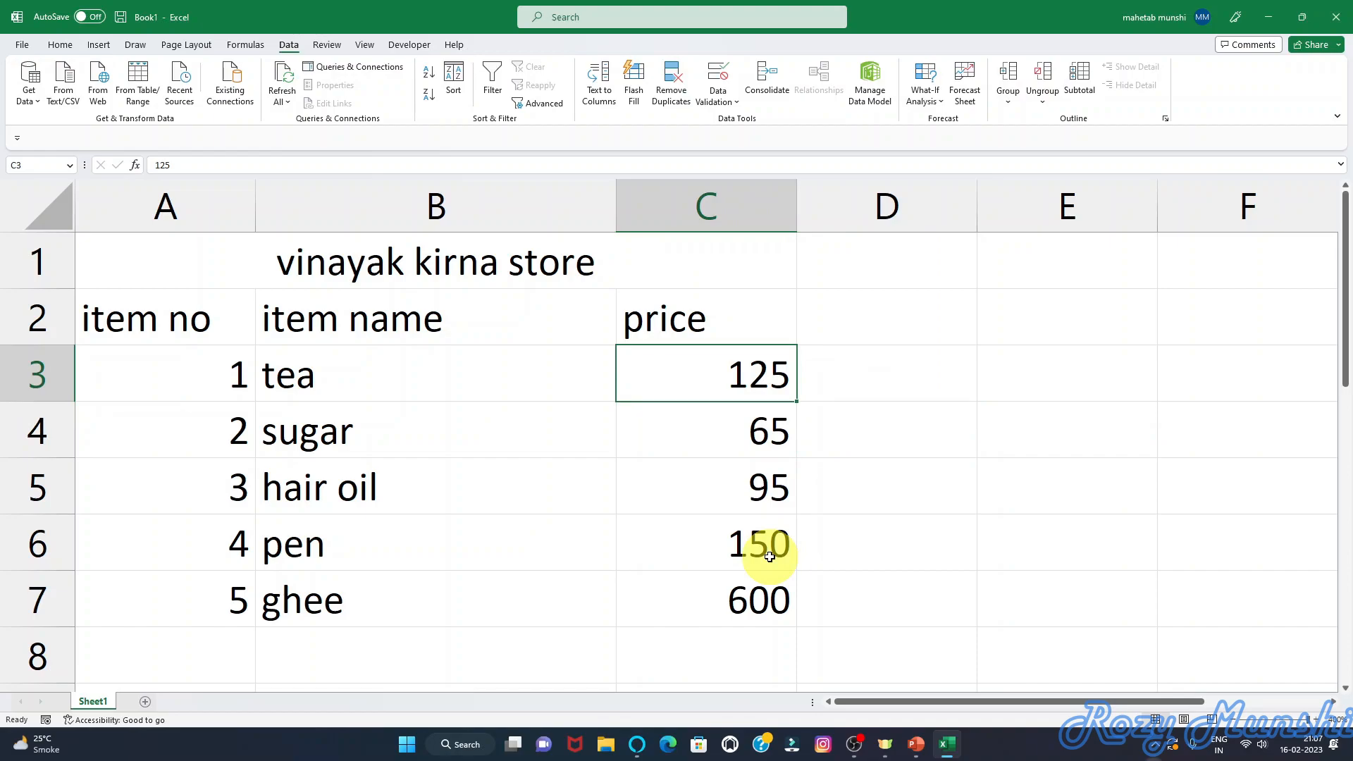
{"action": "type", "text": "120"}
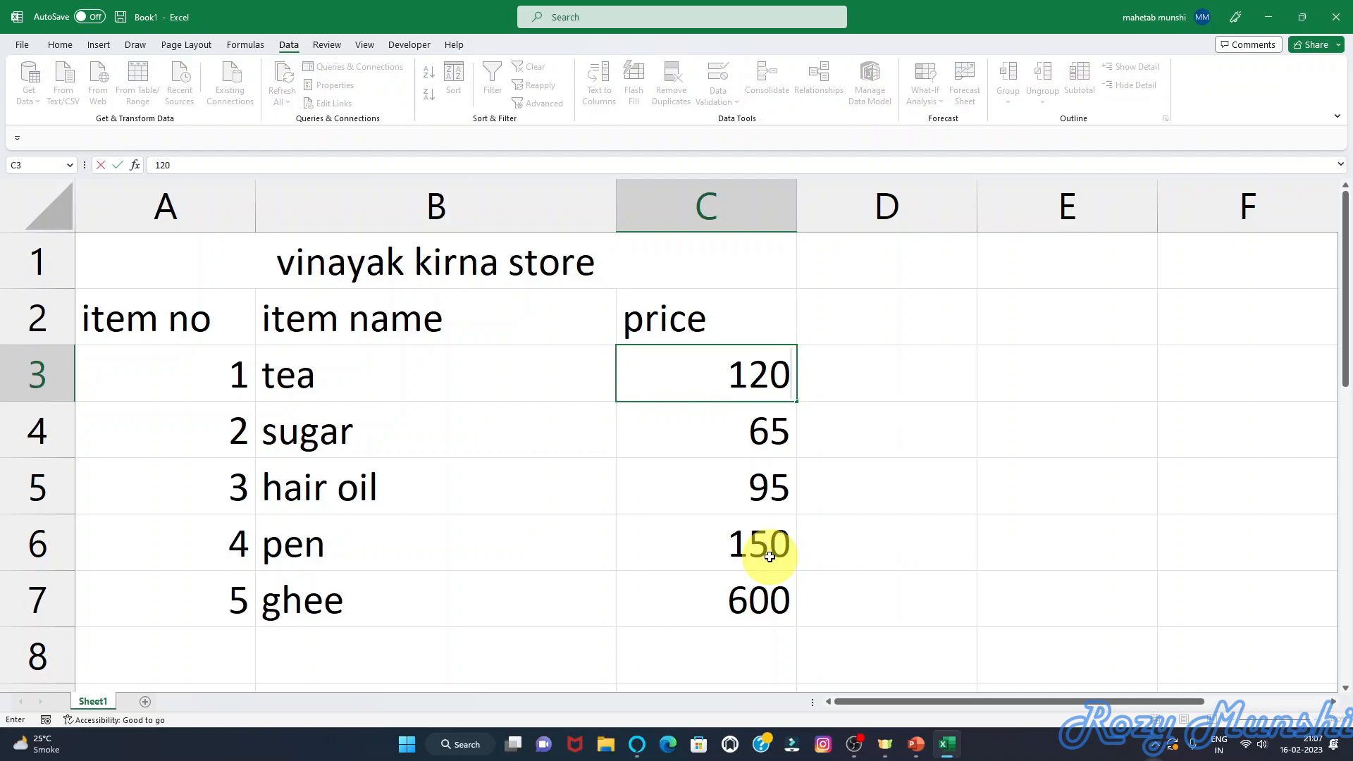
{"action": "key", "text": "Return"}
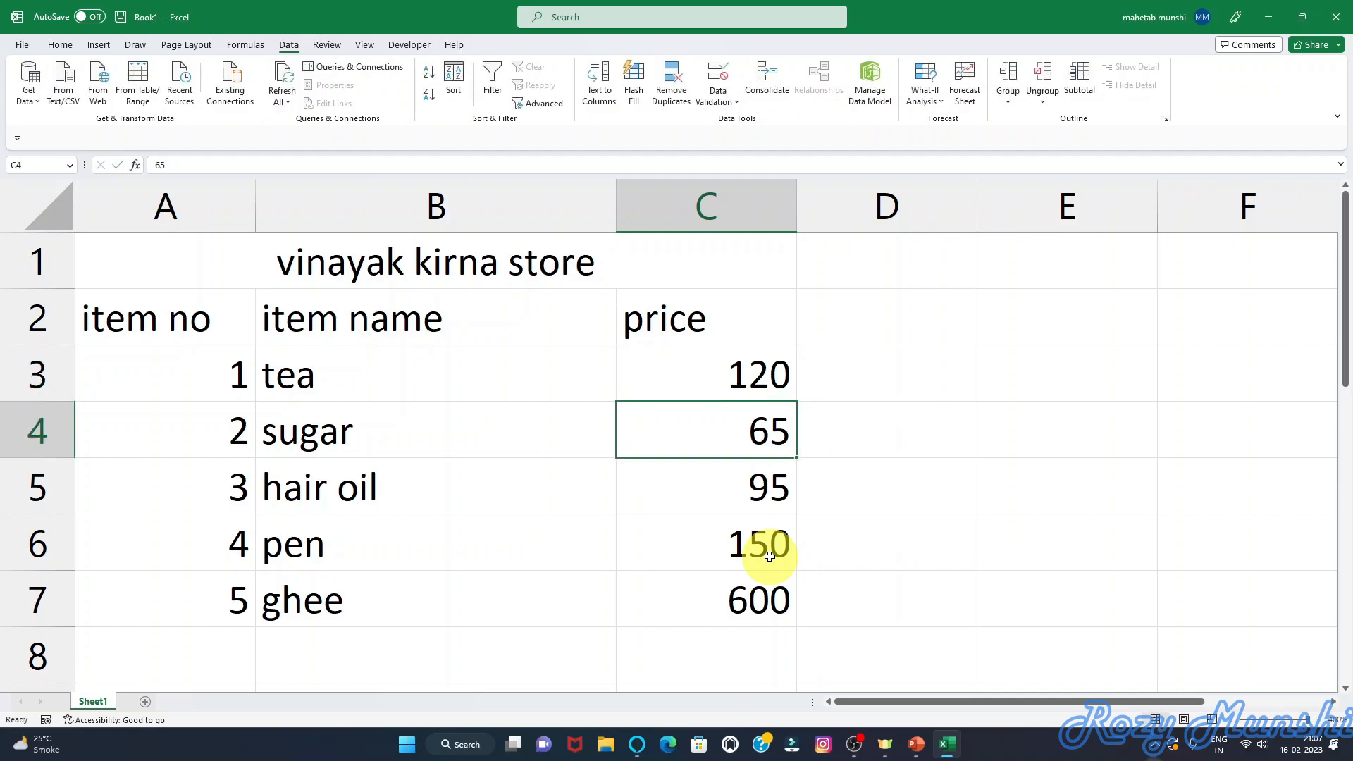
{"action": "type", "text": "60"}
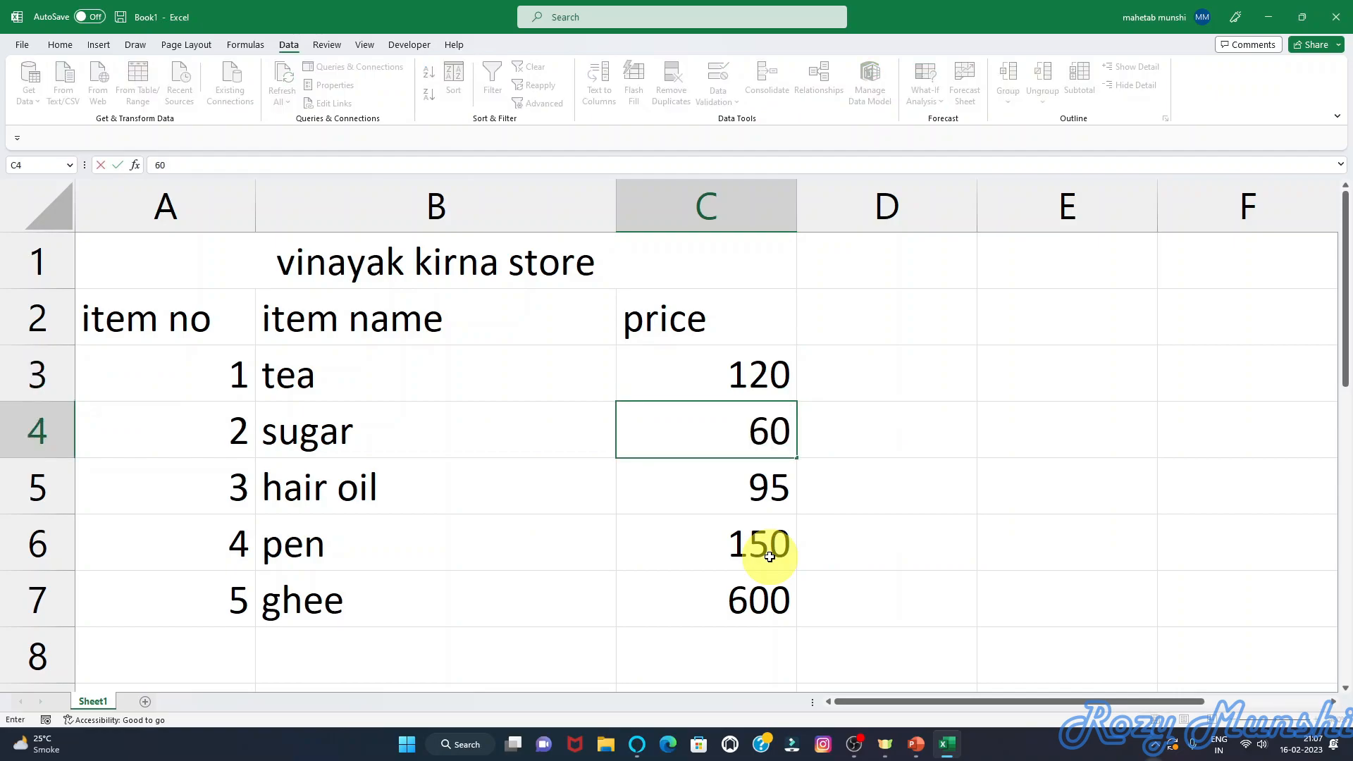
{"action": "key", "text": "Return"}
{"action": "type", "text": "90"}
{"action": "key", "text": "Return"}
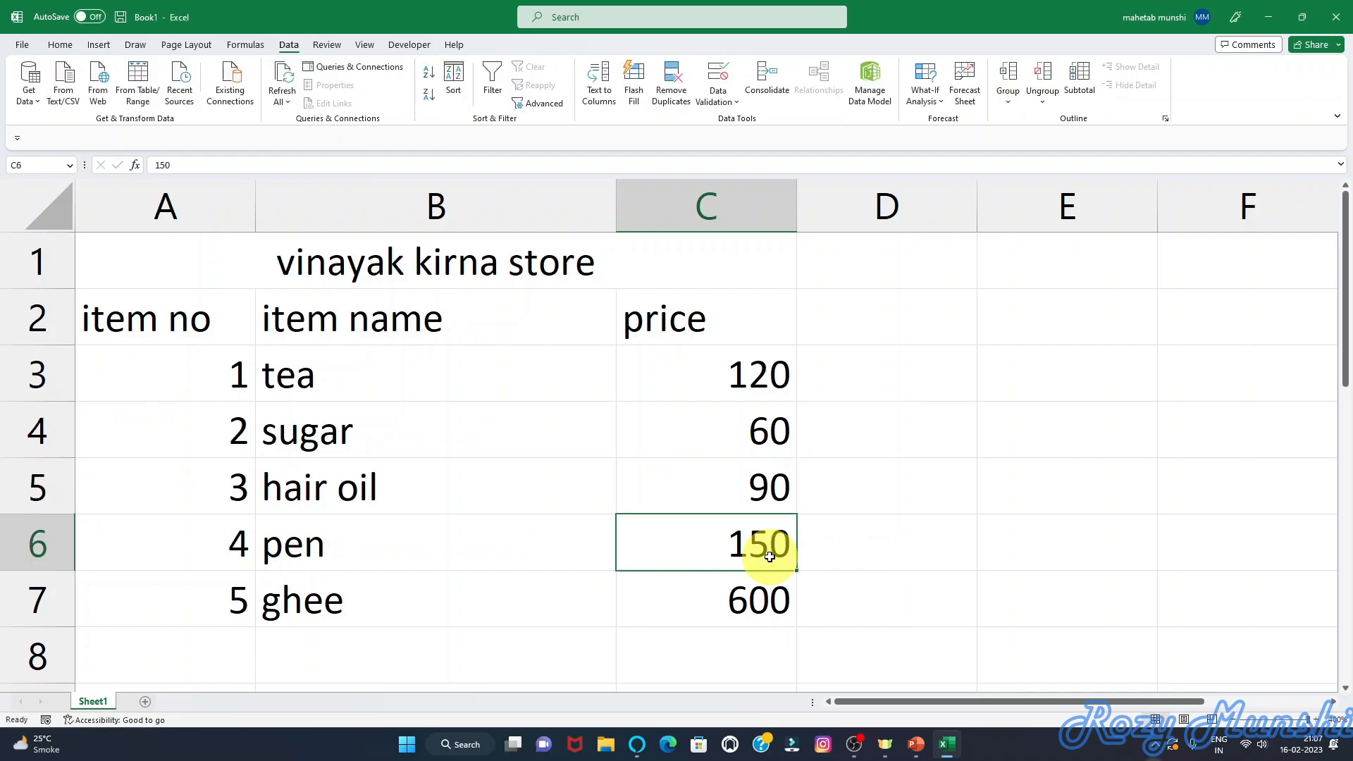
{"action": "type", "text": "145"}
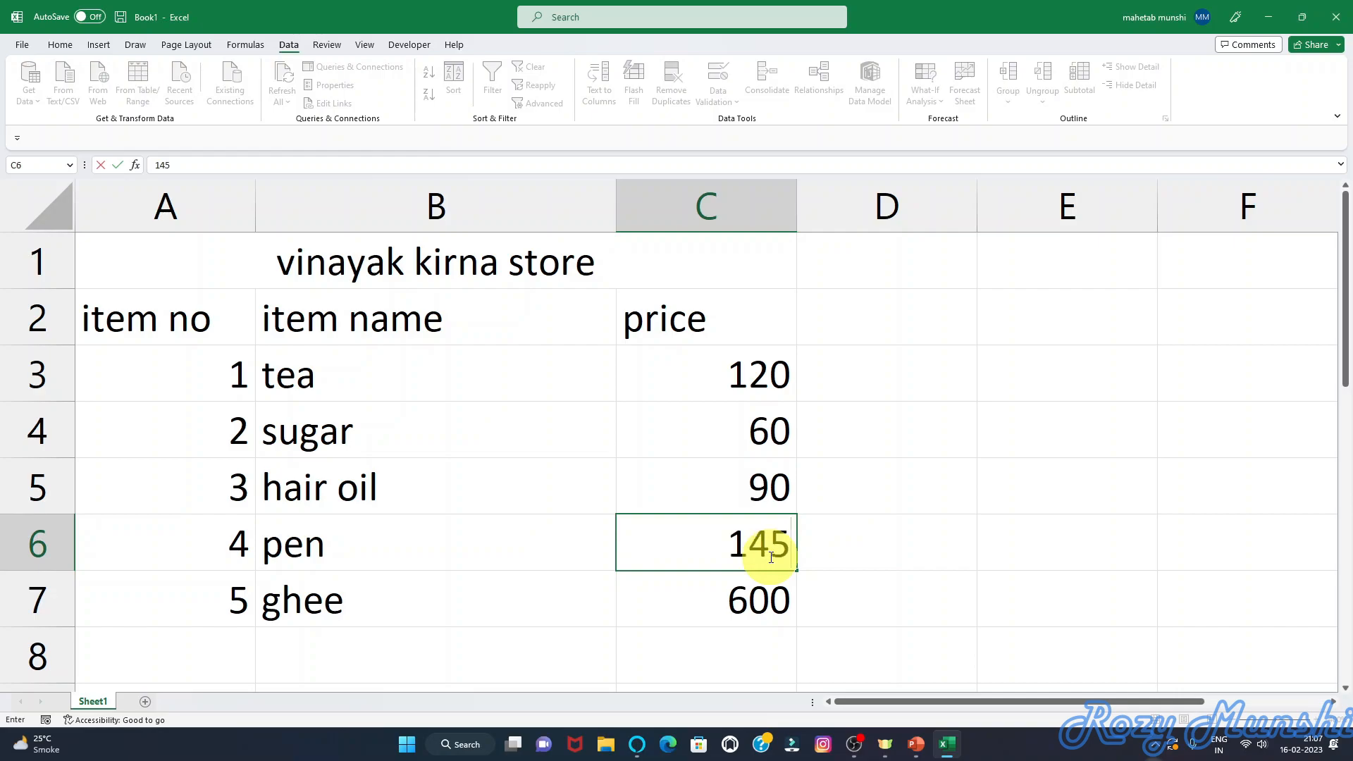
{"action": "key", "text": "Return"}
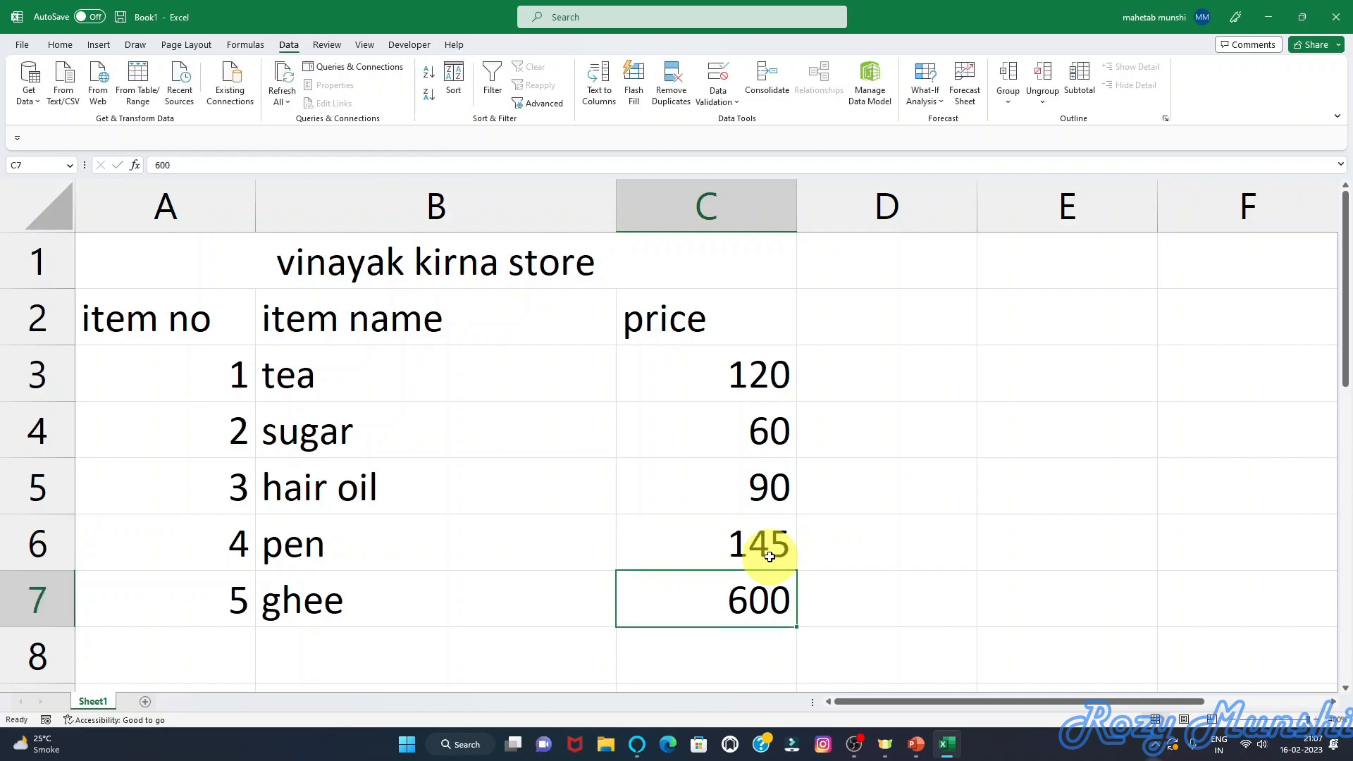
{"action": "type", "text": "575"}
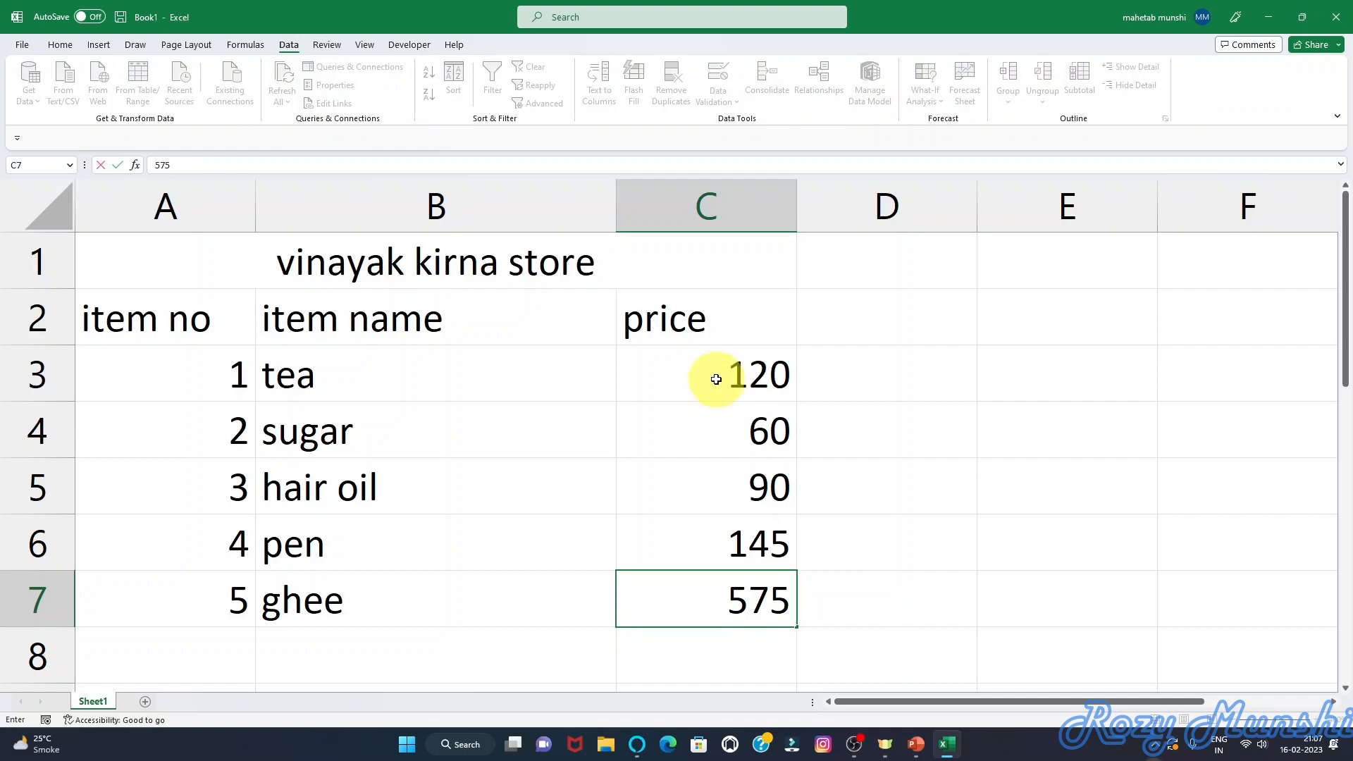
- Add a what-if scenario named "wholesalesprice" with changing cells C3:C7, accept its current values, and close the Scenario Manager
{"action": "left_click_drag", "start_coordinate": [712, 377], "coordinate": [719, 597]}
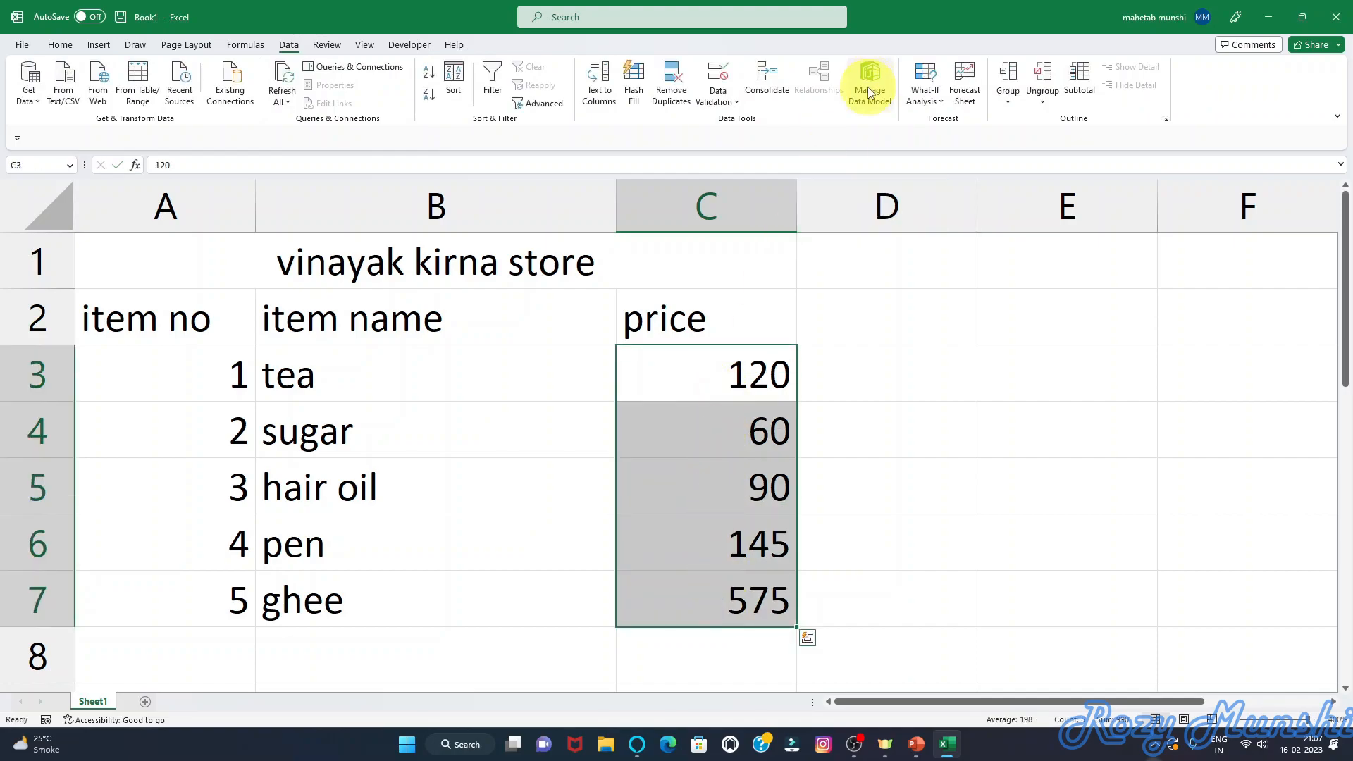
{"action": "left_click", "coordinate": [929, 104]}
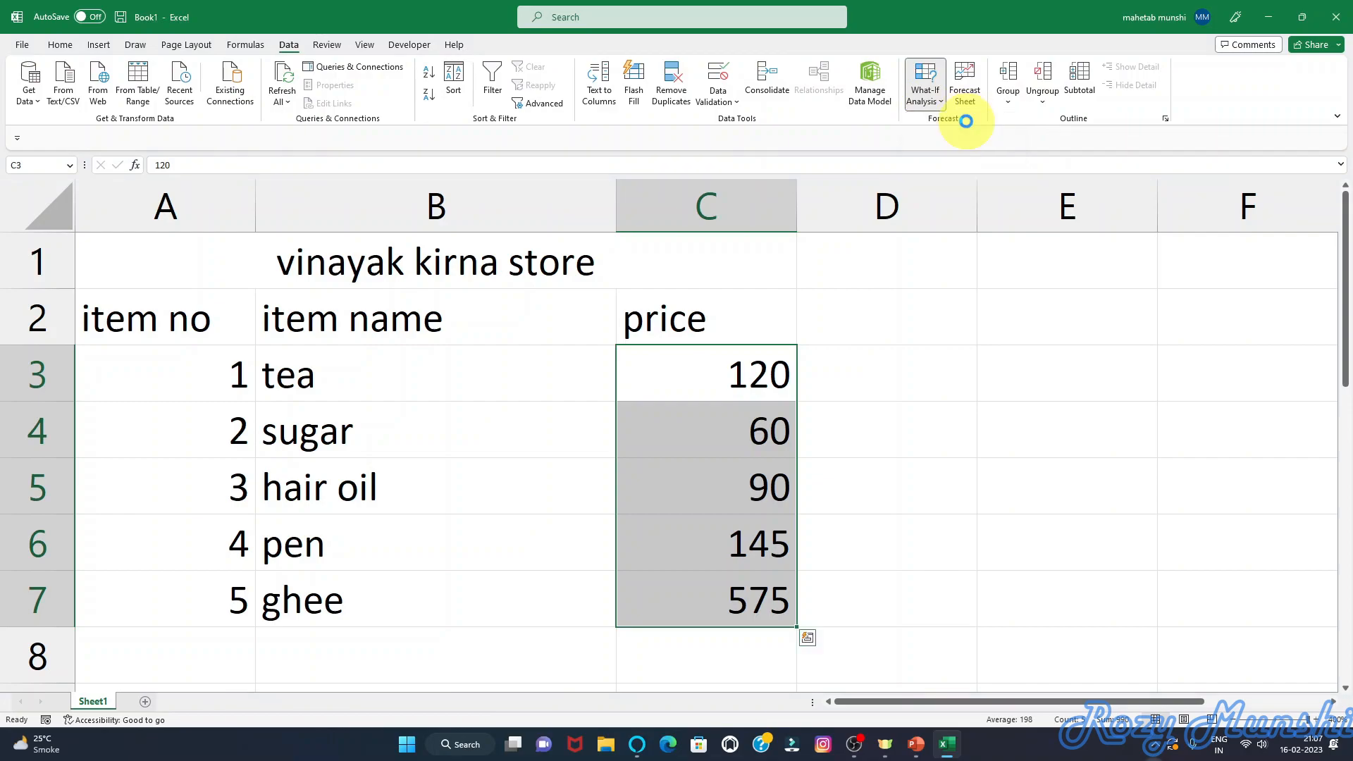
{"action": "left_click", "coordinate": [968, 123]}
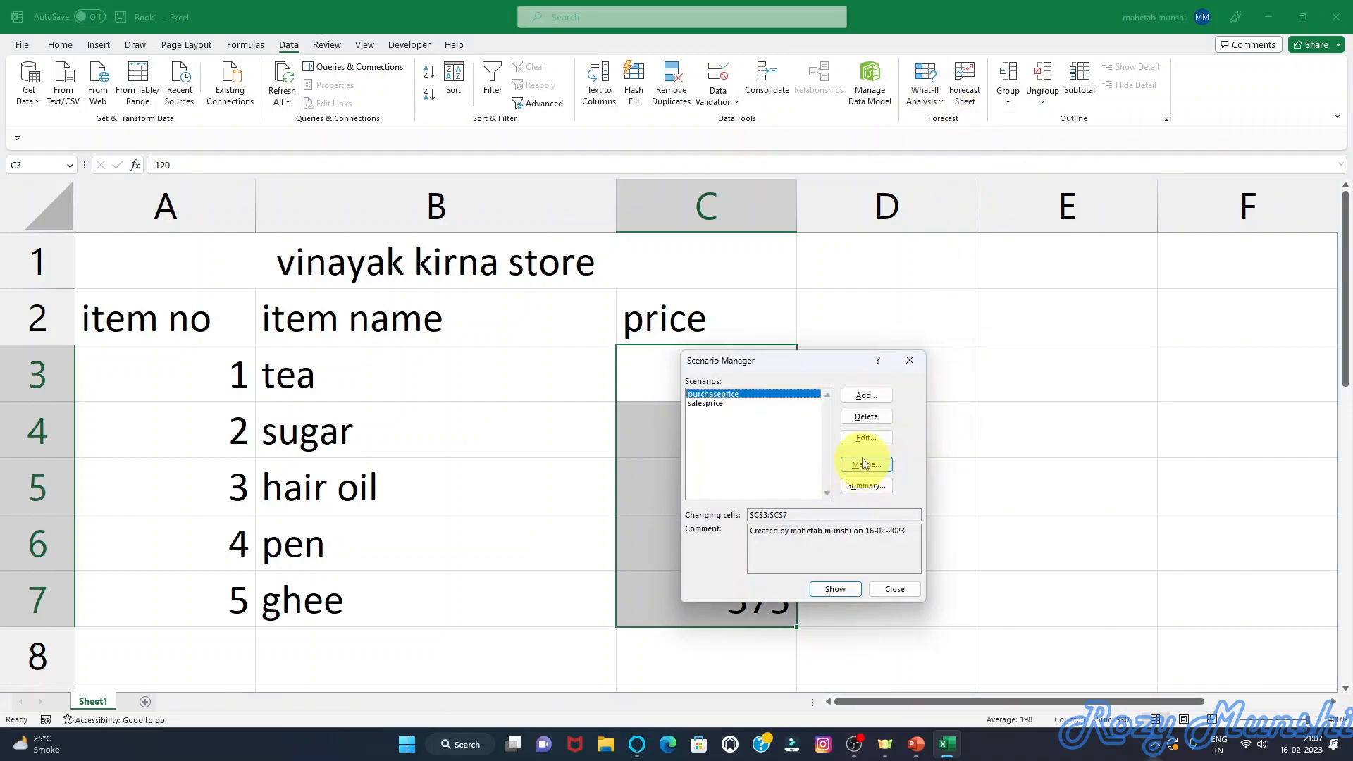
{"action": "left_click", "coordinate": [867, 396]}
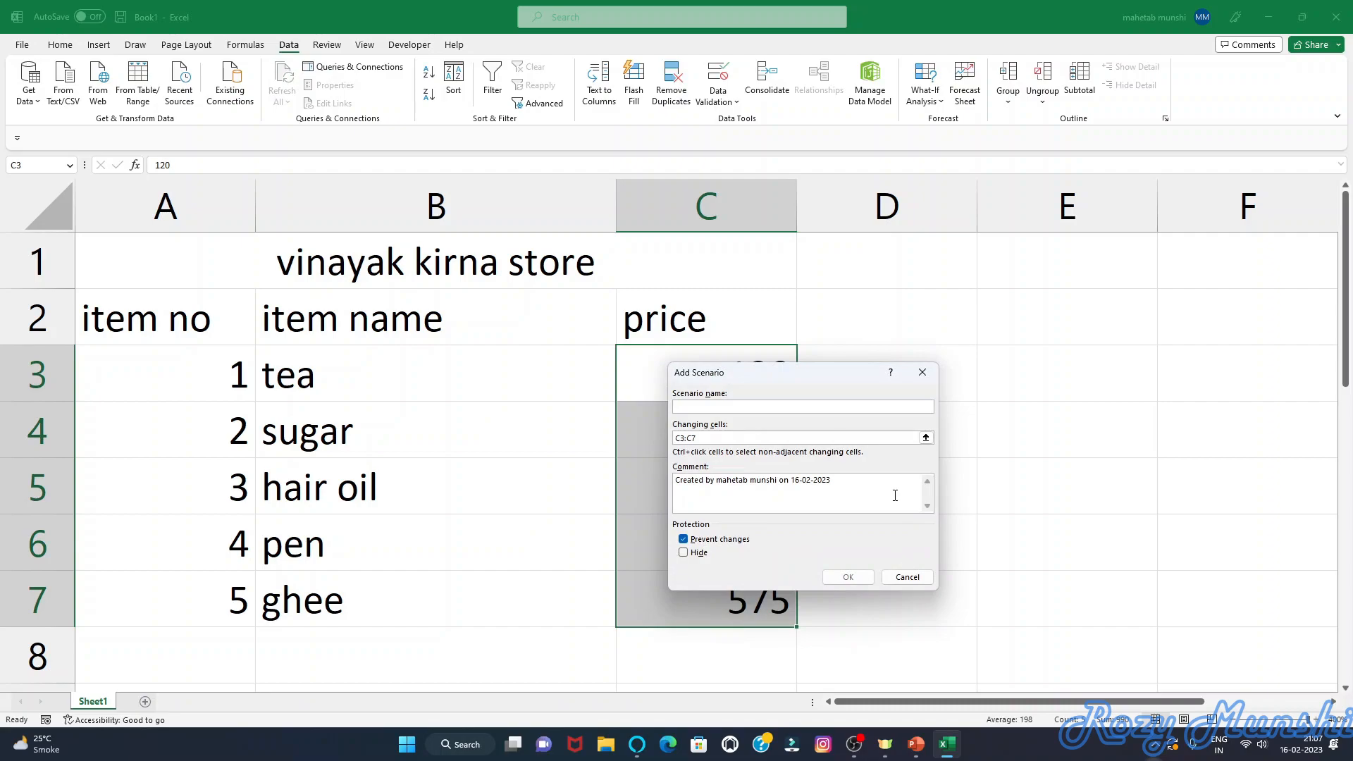
{"action": "type", "text": "wholesaleprice"}
{"action": "left_click", "coordinate": [861, 577]}
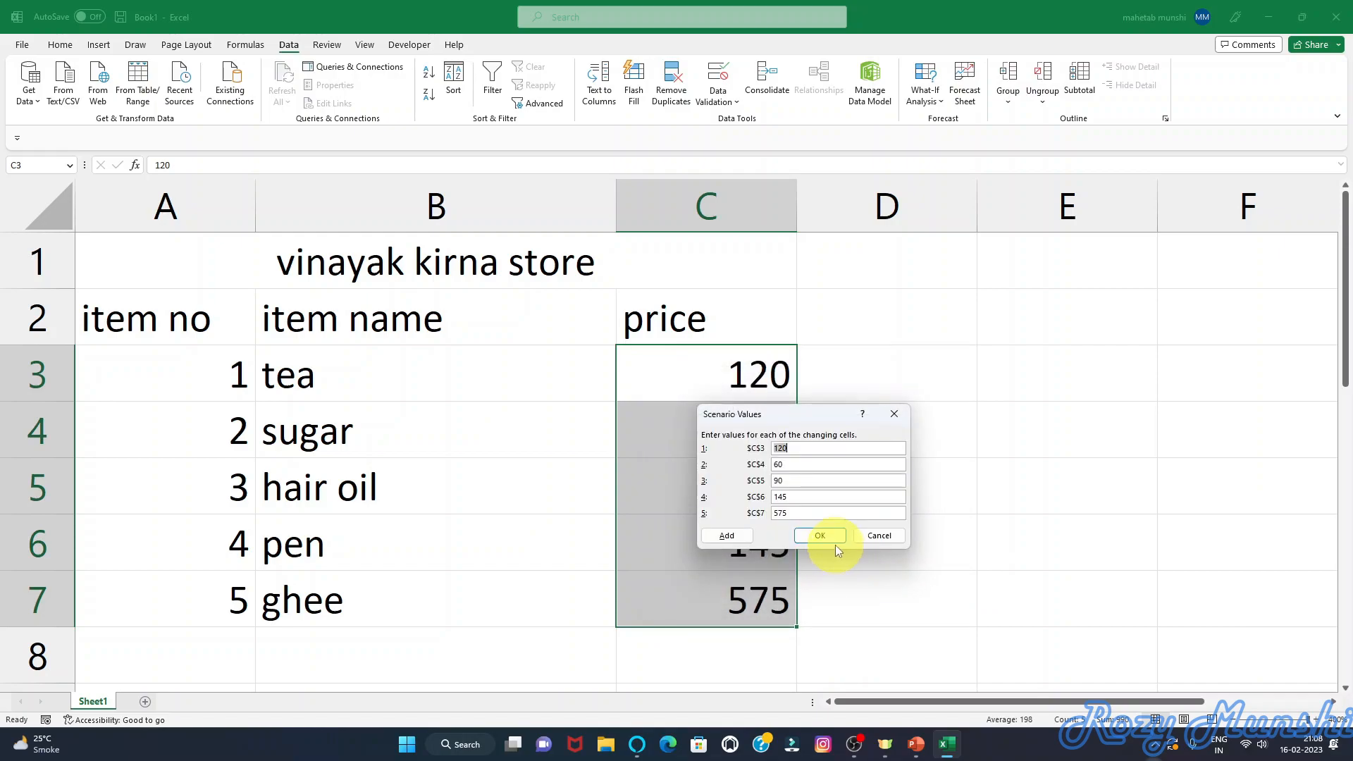
{"action": "left_click", "coordinate": [820, 536]}
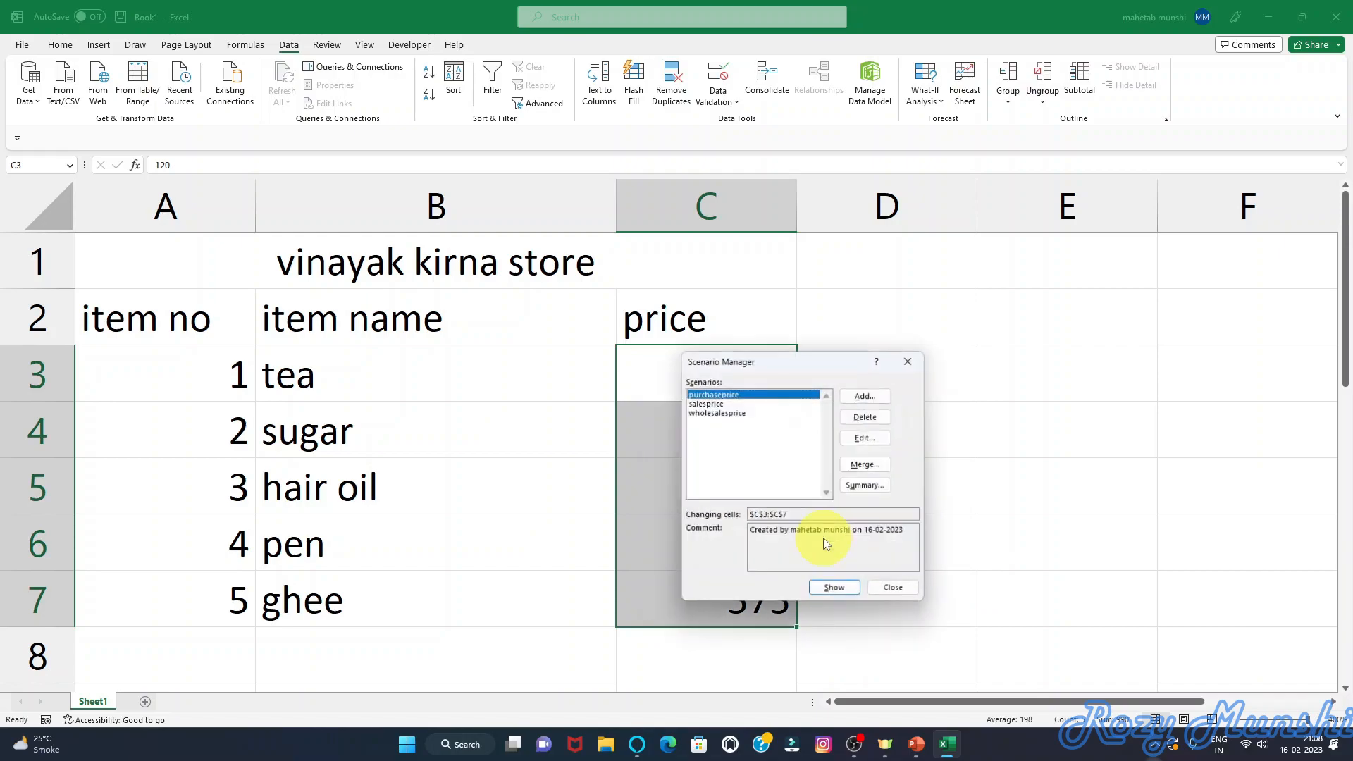
{"action": "left_click", "coordinate": [898, 583]}
{"action": "left_click", "coordinate": [990, 478]}
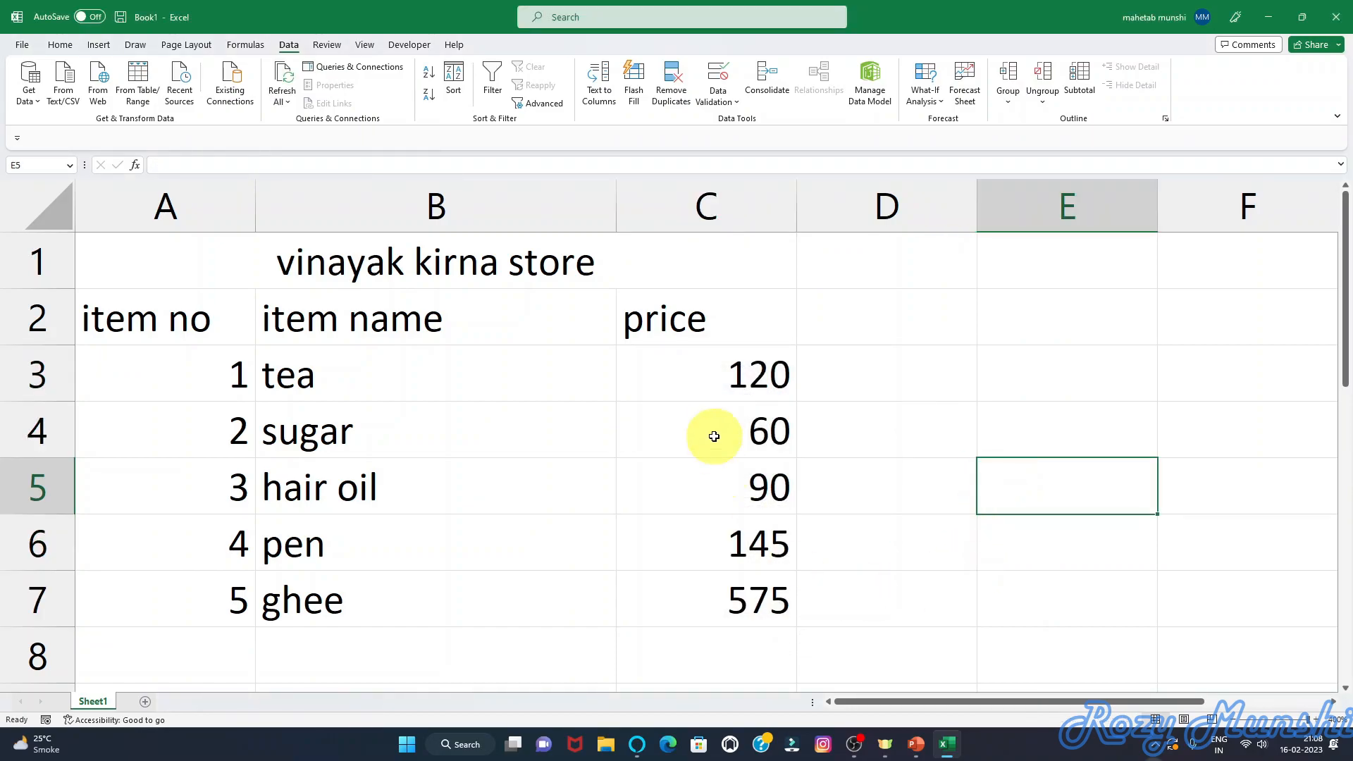
- Show the "purchaseprice" scenario in the price list from the Scenario Manager, followed by the "salesprice" scenario
{"action": "left_click", "coordinate": [716, 380]}
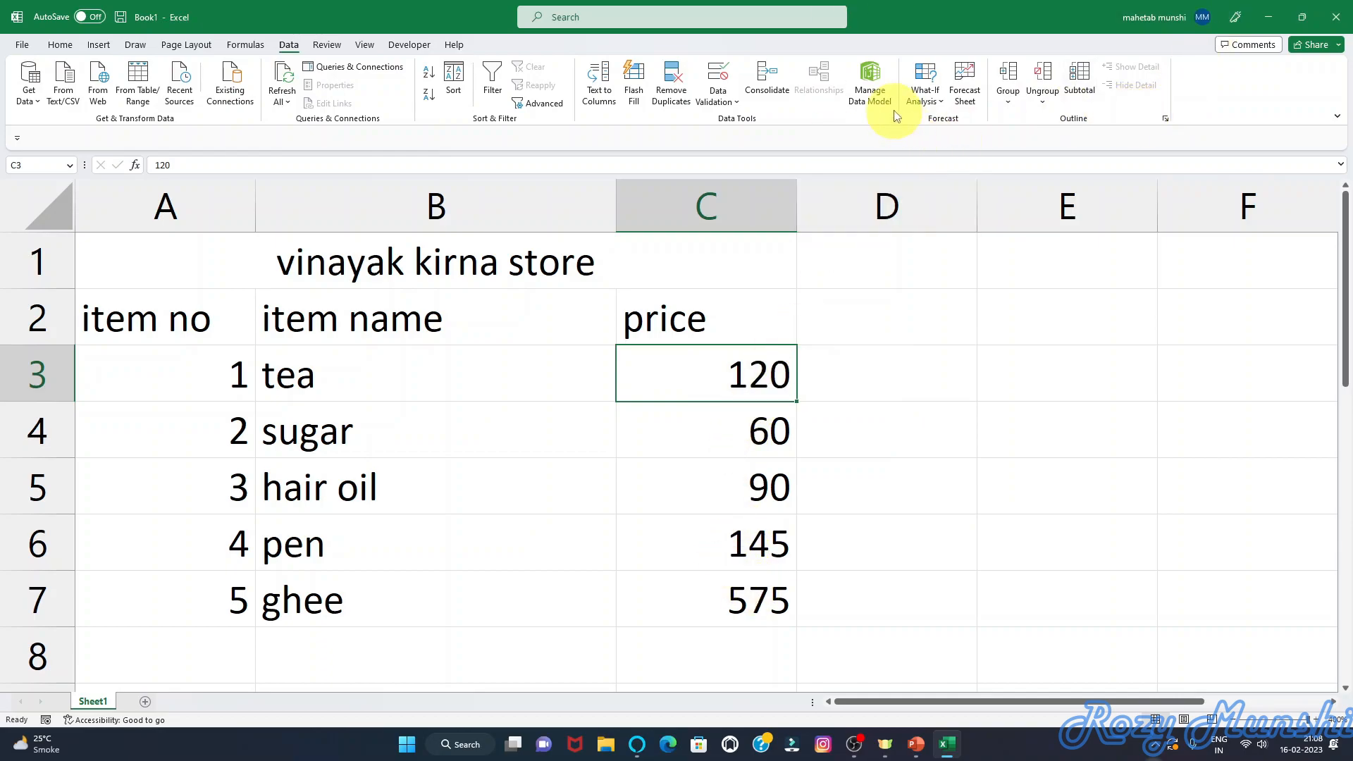
{"action": "left_click", "coordinate": [925, 96]}
{"action": "left_click", "coordinate": [948, 129]}
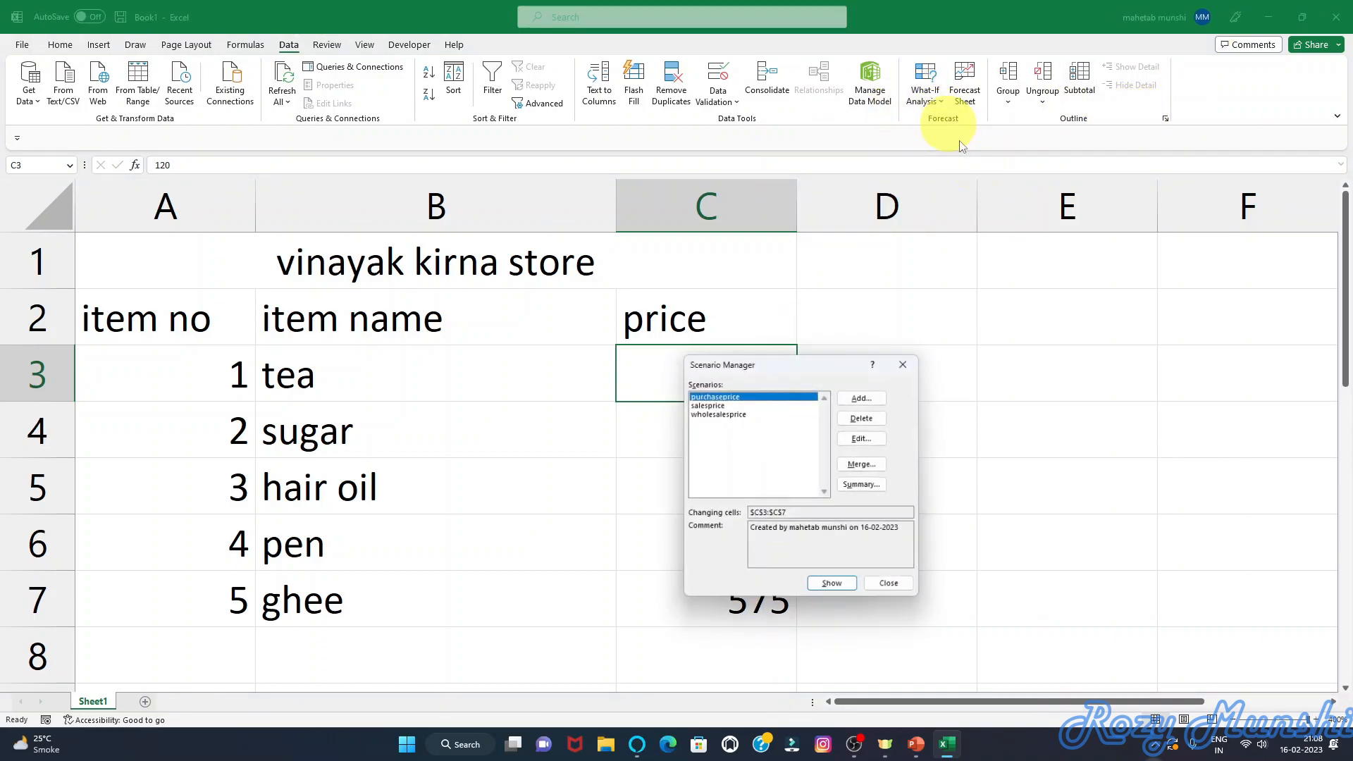
{"action": "left_click_drag", "start_coordinate": [787, 360], "coordinate": [1065, 326]}
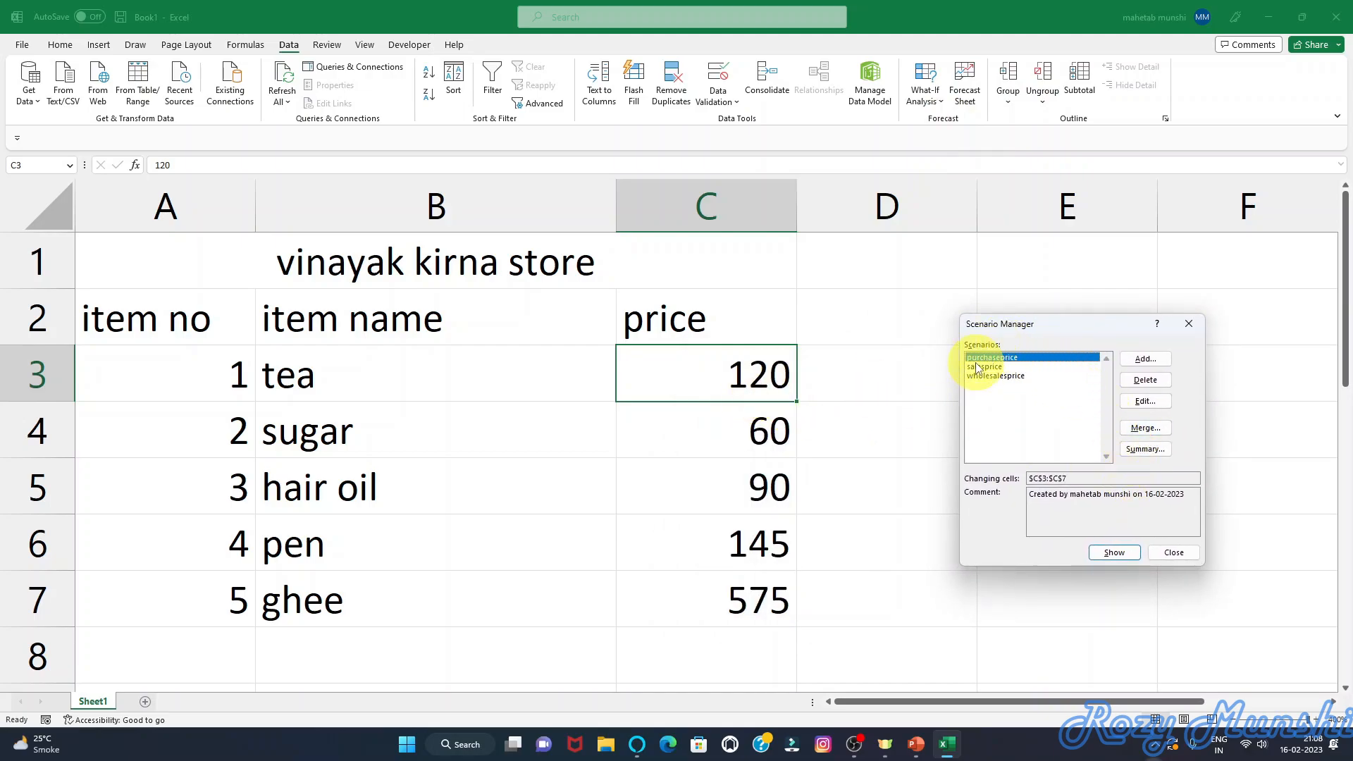
{"action": "left_click", "coordinate": [1114, 554]}
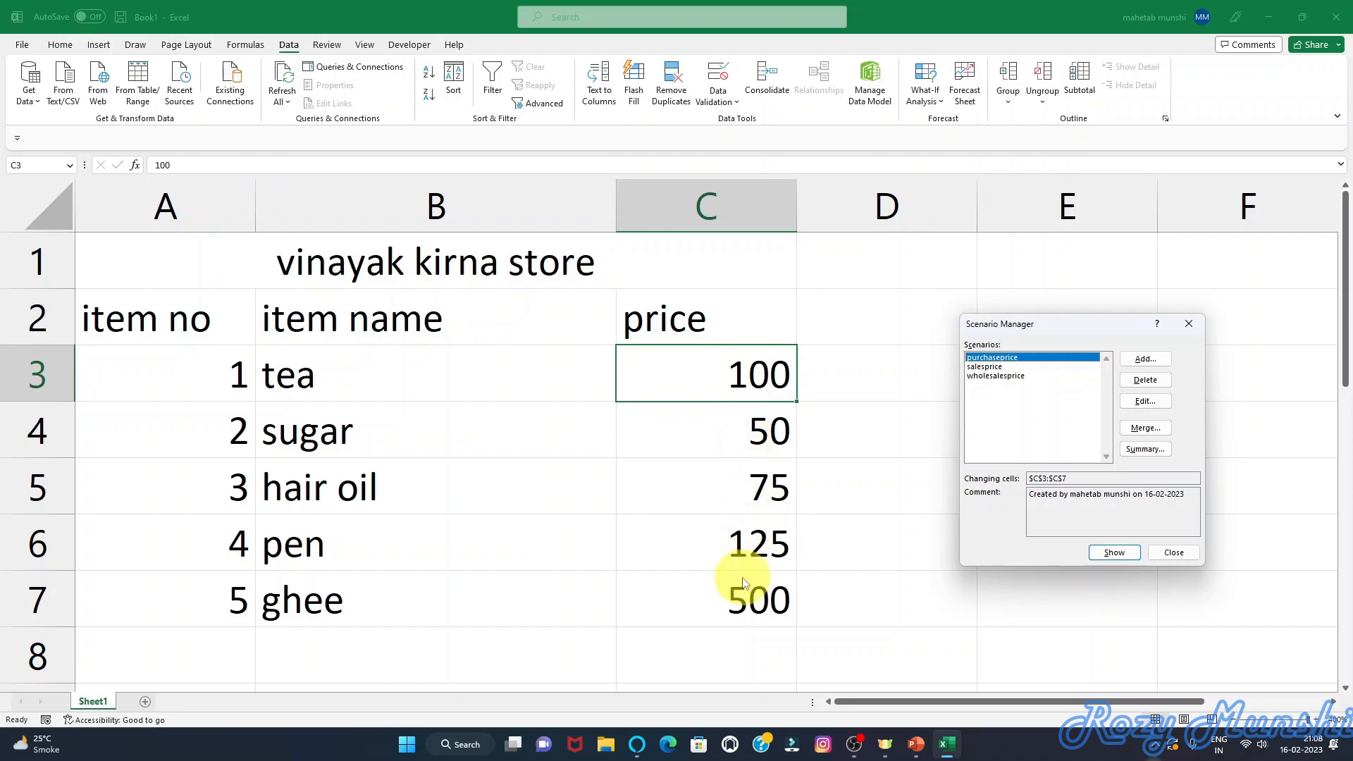
{"action": "left_click", "coordinate": [984, 367]}
{"action": "left_click", "coordinate": [1115, 555]}
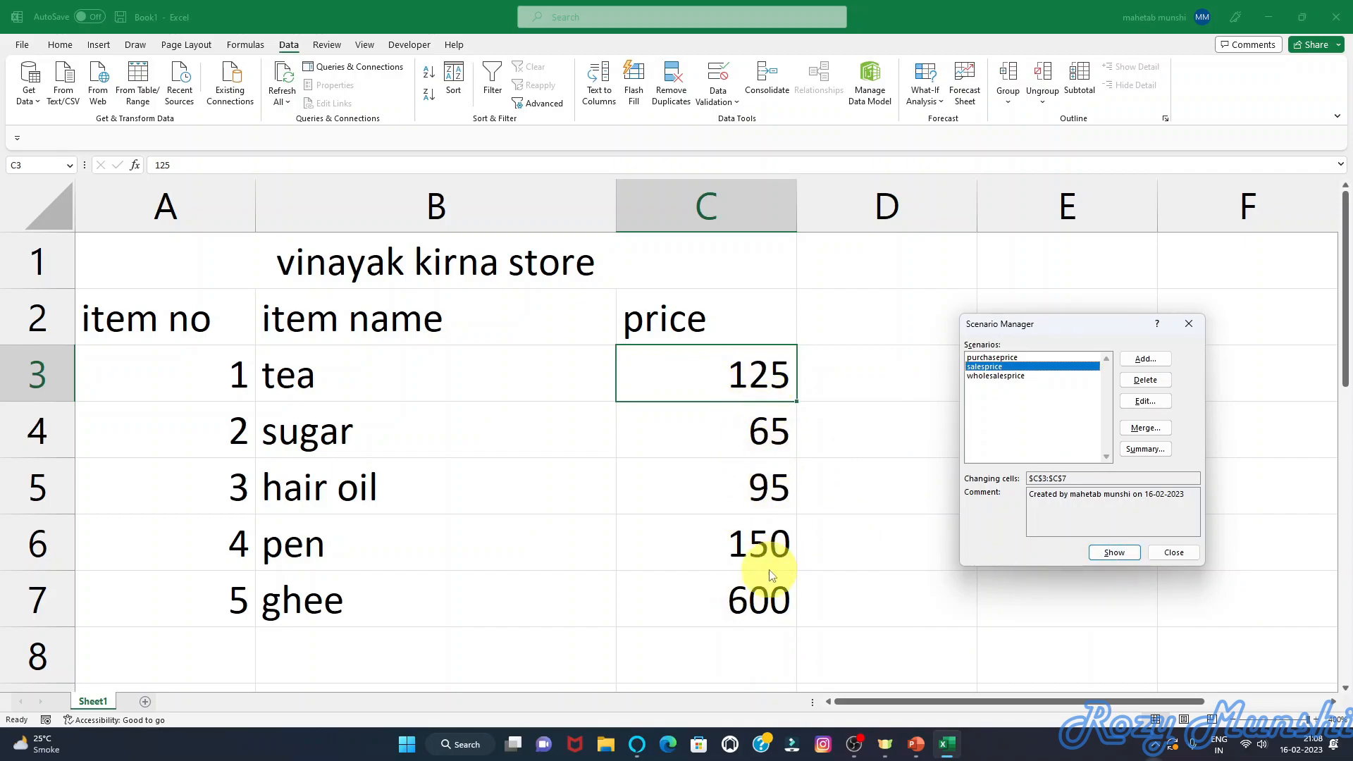
- Show the "wholesalesprice" scenario in the price list
{"action": "left_click", "coordinate": [1015, 375]}
{"action": "left_click", "coordinate": [1120, 554]}
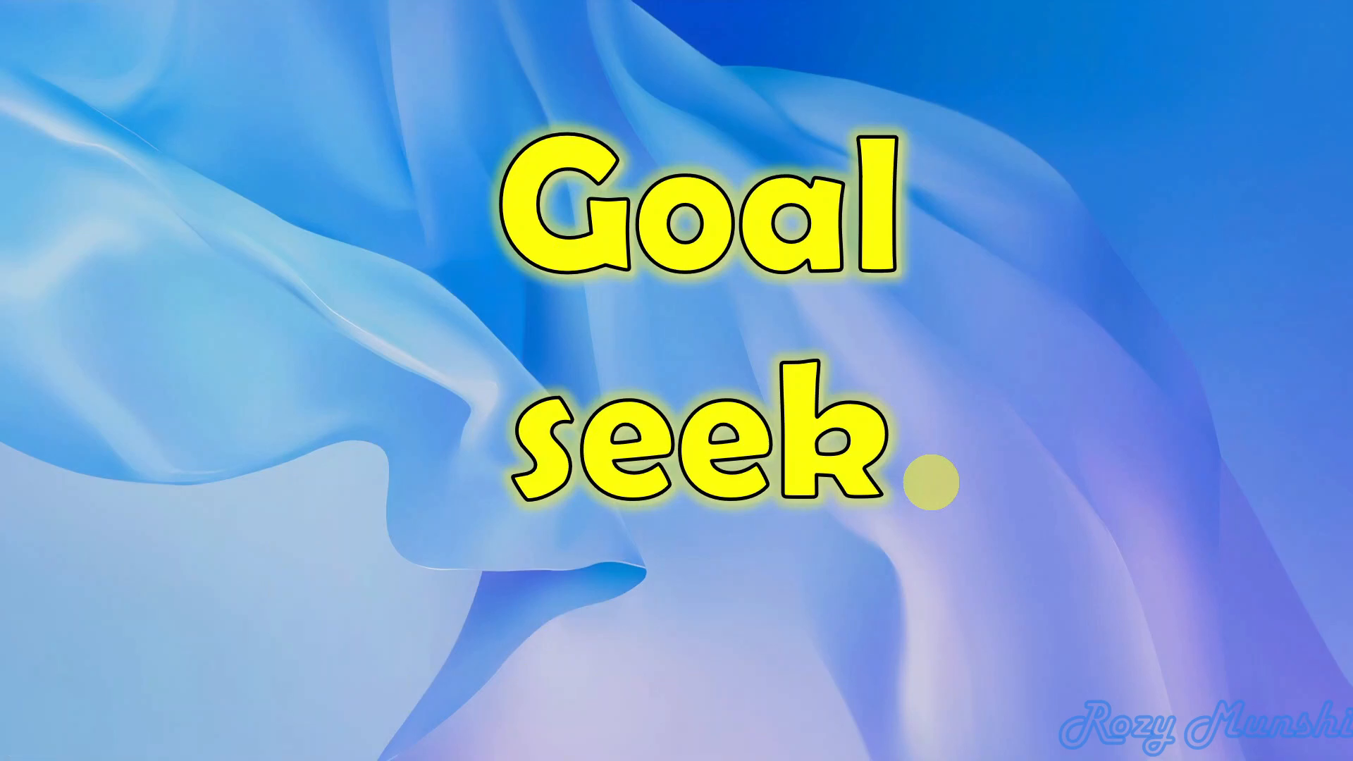
{"action": "left_click", "coordinate": [931, 482]}
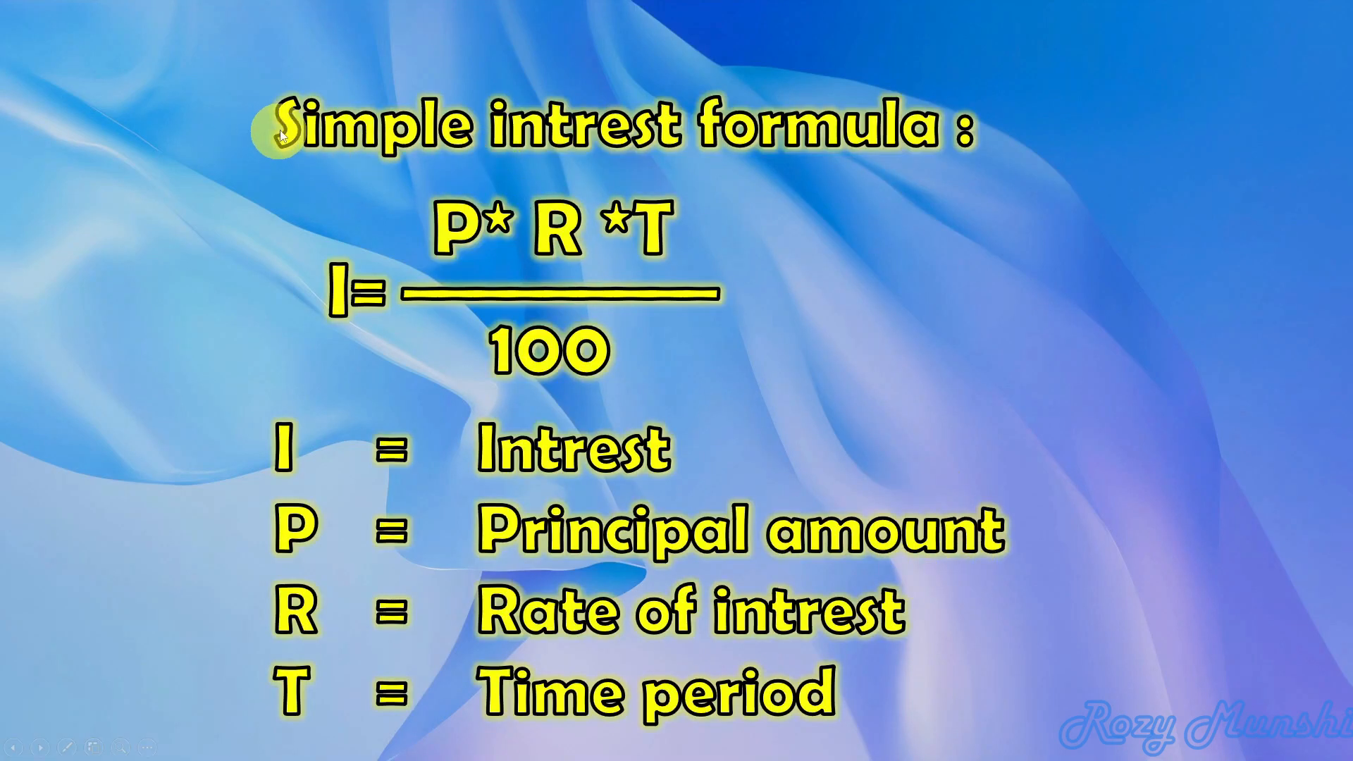
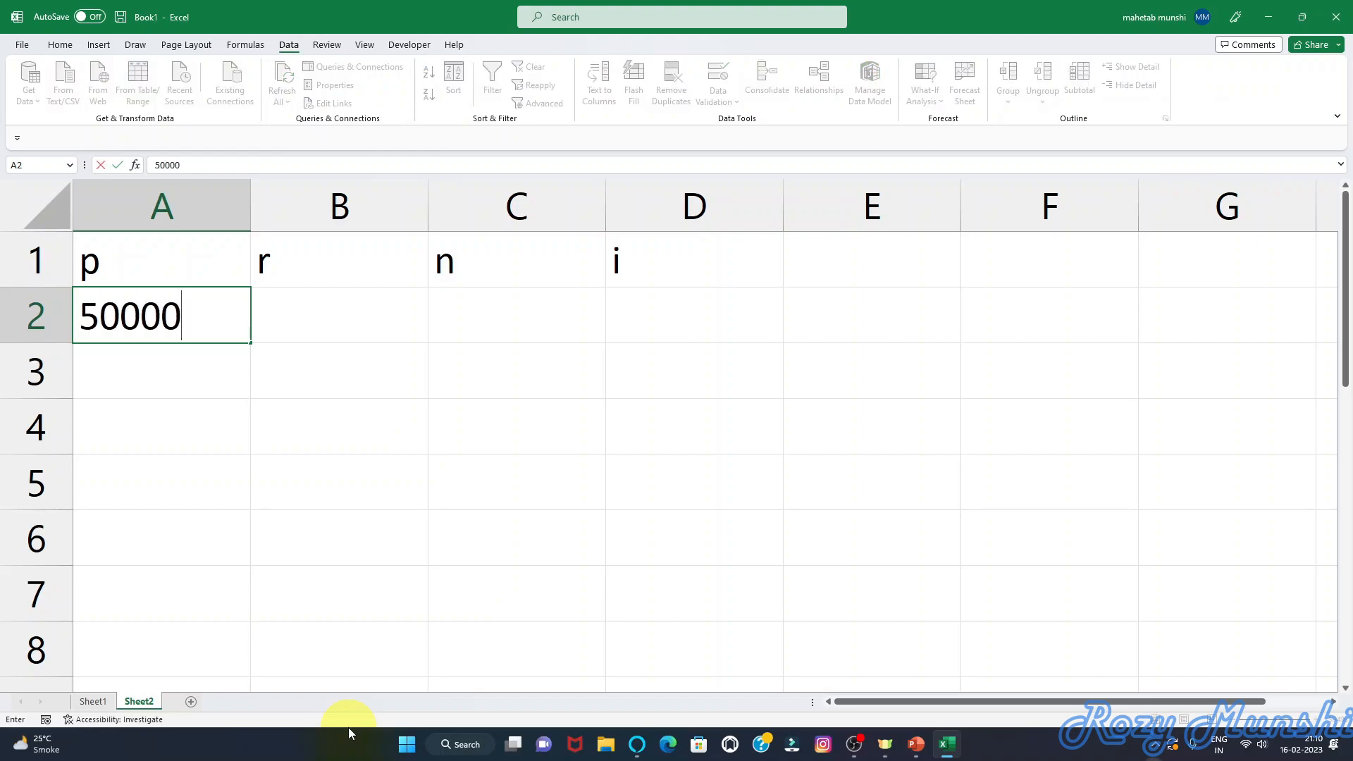
- Fill row 2 of Sheet2 with principal 50000, rate 8 and period 4 in cells A2 to C2
{"action": "key", "text": "Tab"}
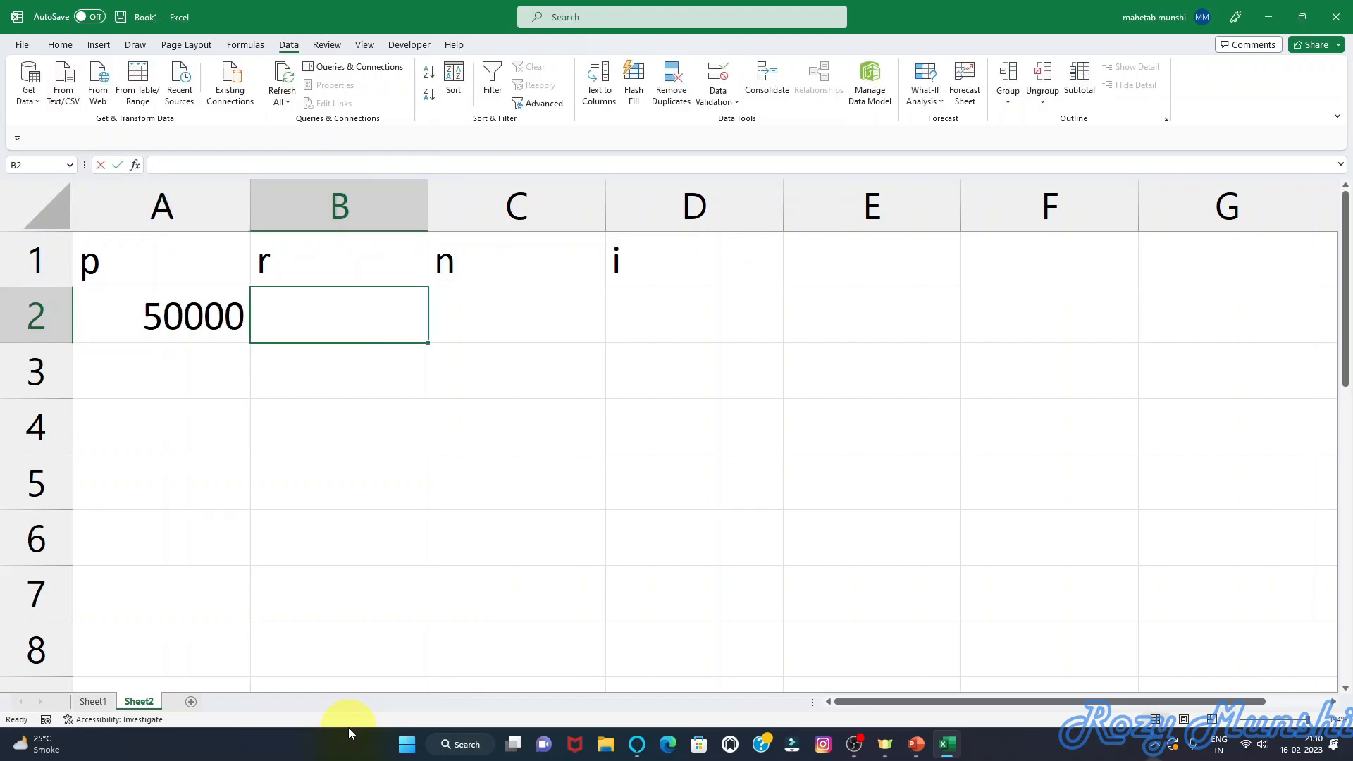
{"action": "type", "text": "8"}
{"action": "key", "text": "Tab"}
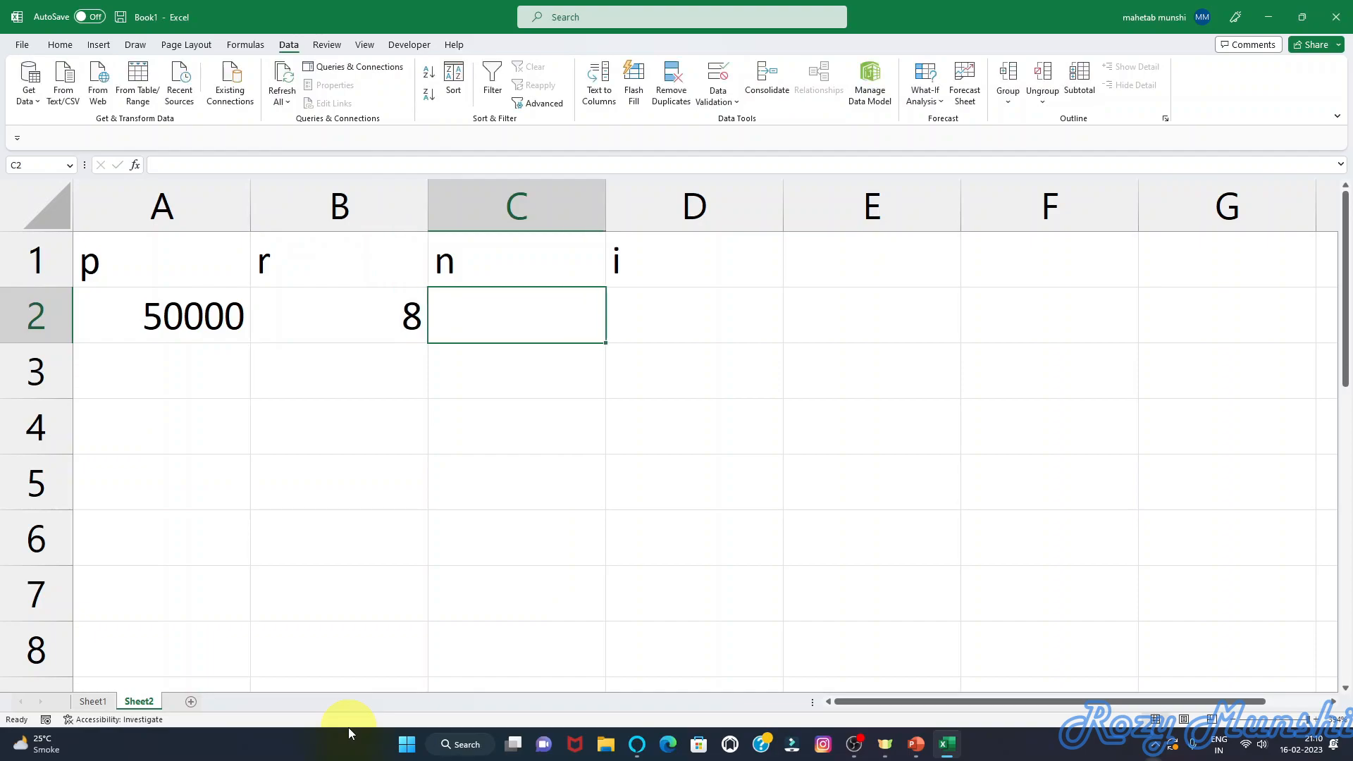
{"action": "type", "text": "4"}
{"action": "key", "text": "Tab"}
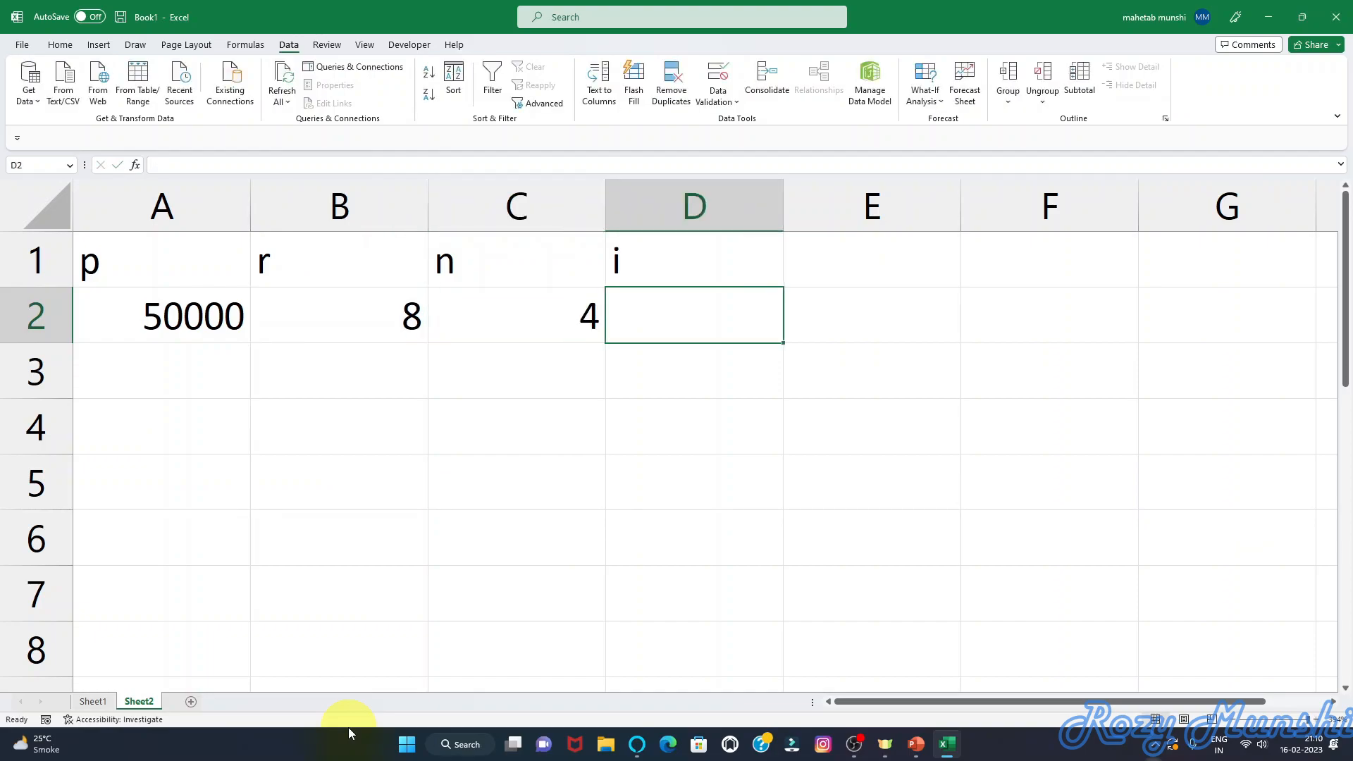
- Calculate the simple interest in cell D2 with the formula =a2*b2*c2/100
{"action": "type", "text": "="}
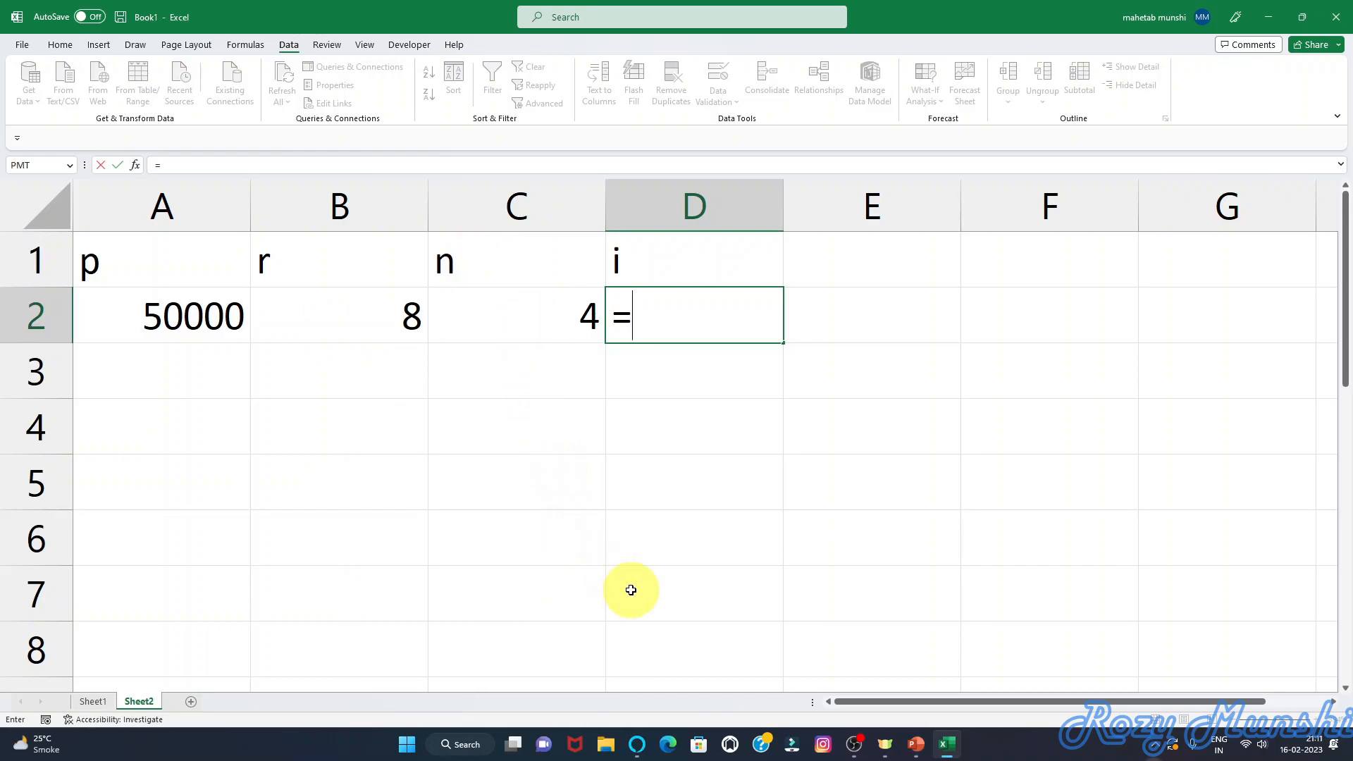
{"action": "type", "text": "a2"}
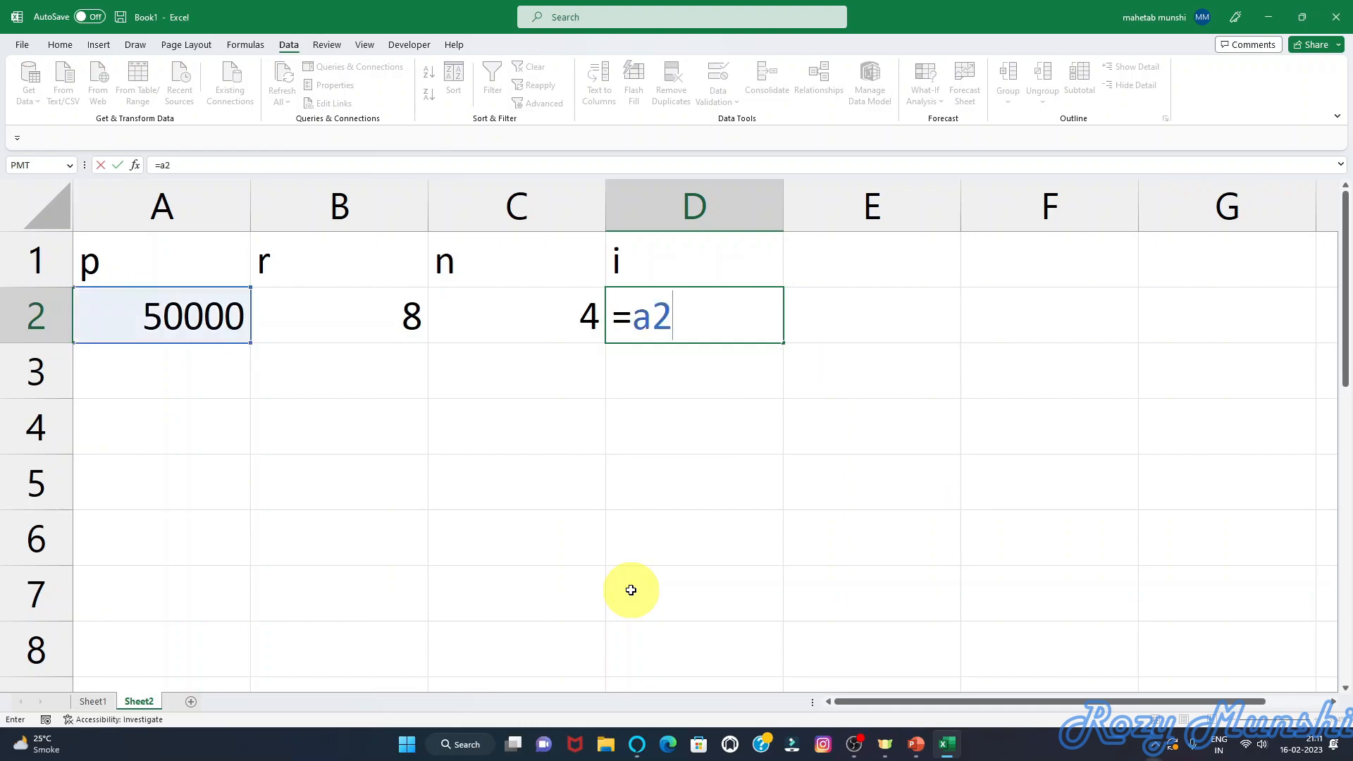
{"action": "type", "text": "*b2*"}
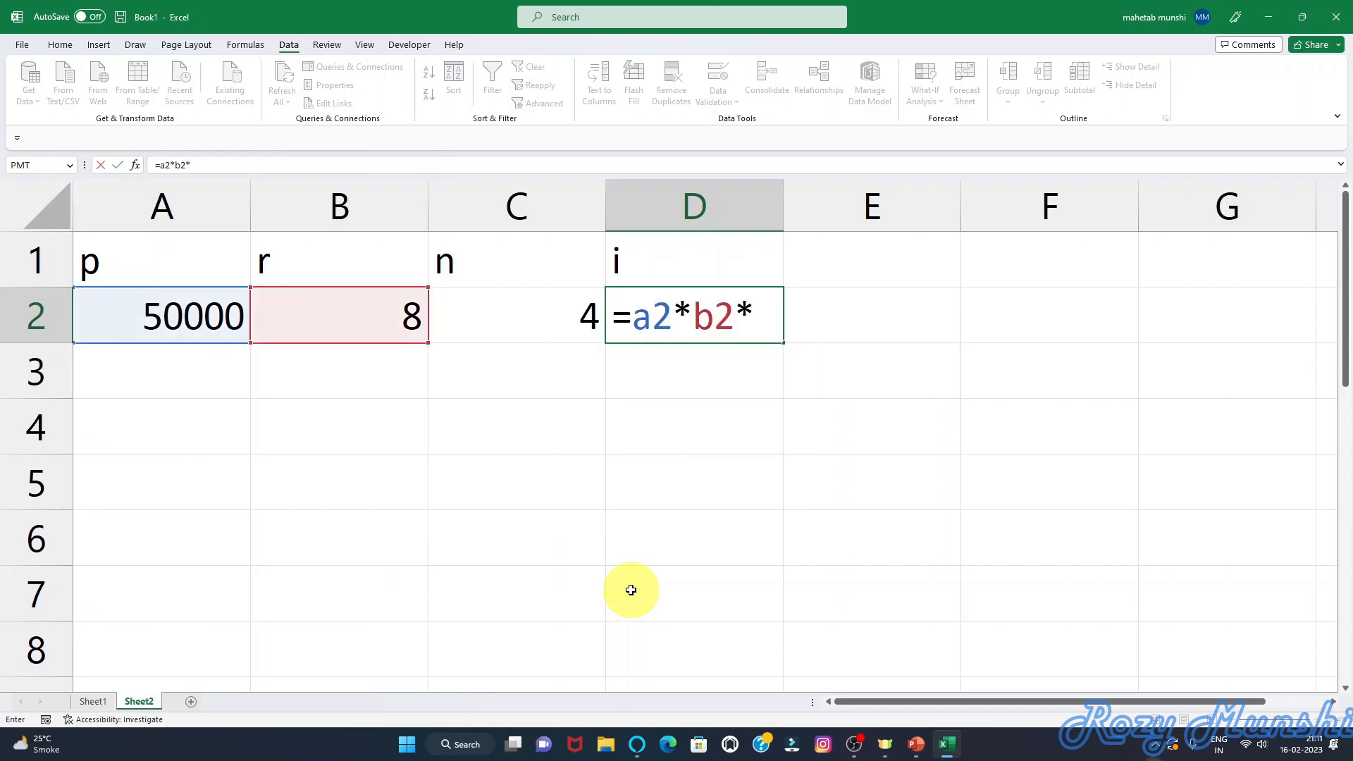
{"action": "type", "text": "c2"}
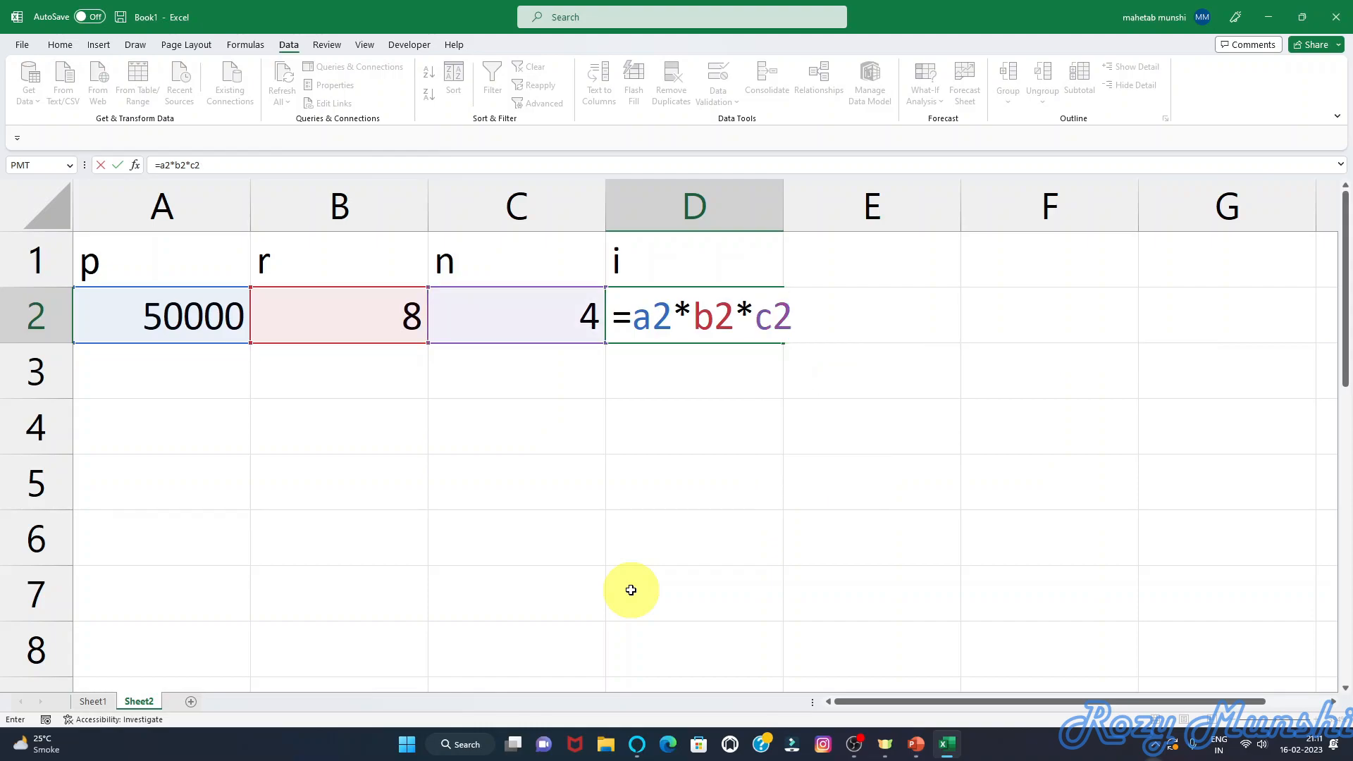
{"action": "type", "text": "/100"}
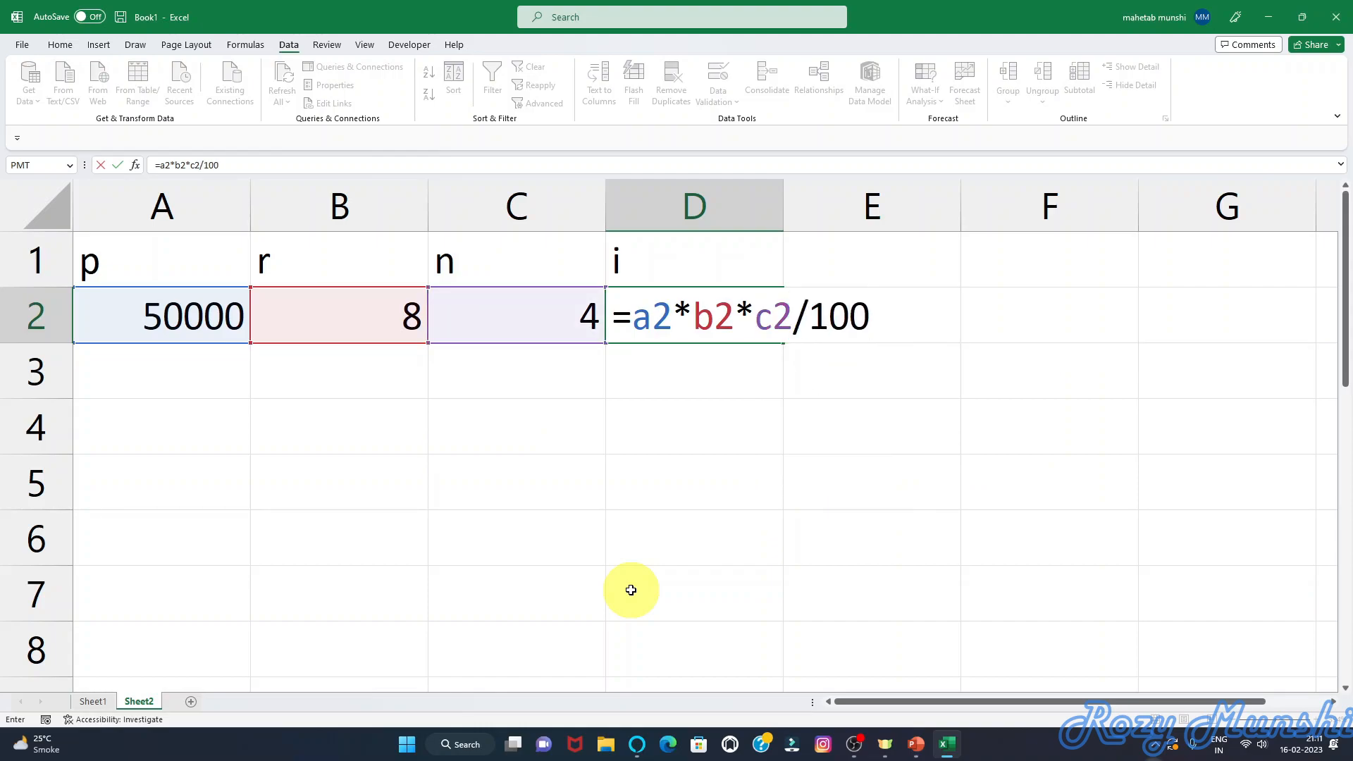
{"action": "key", "text": "Return"}
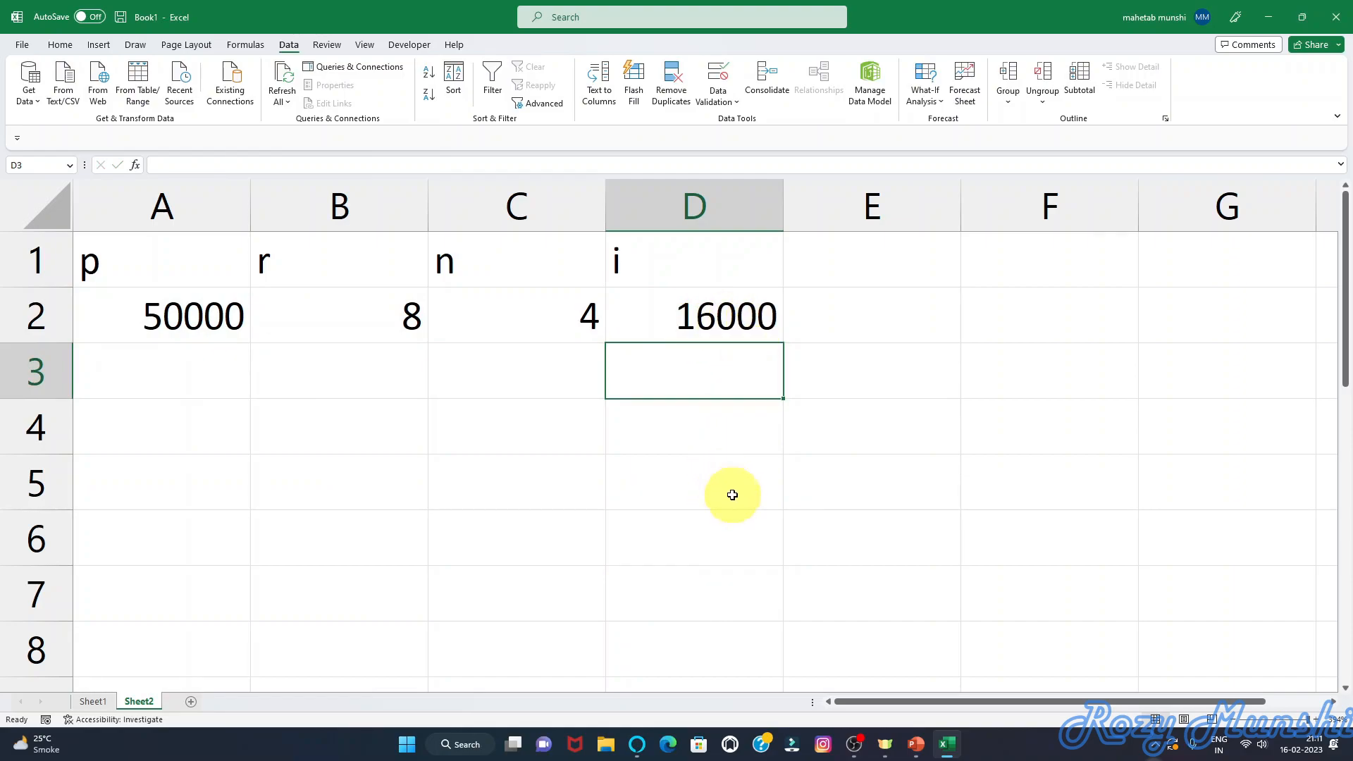
{"action": "left_click", "coordinate": [727, 495]}
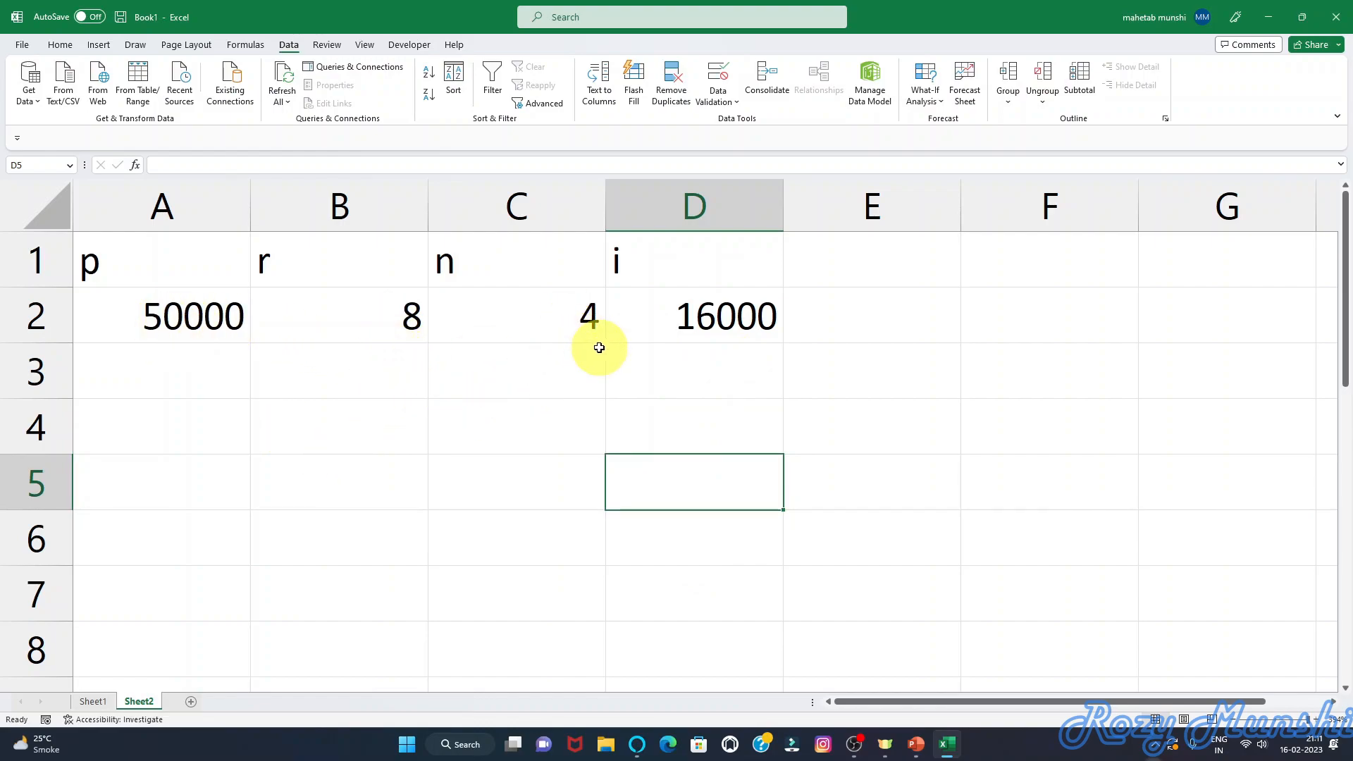
- Run Goal Seek on D2 for a target of 20000 by changing the principal in A2, and discard the solution
{"action": "left_click", "coordinate": [697, 321]}
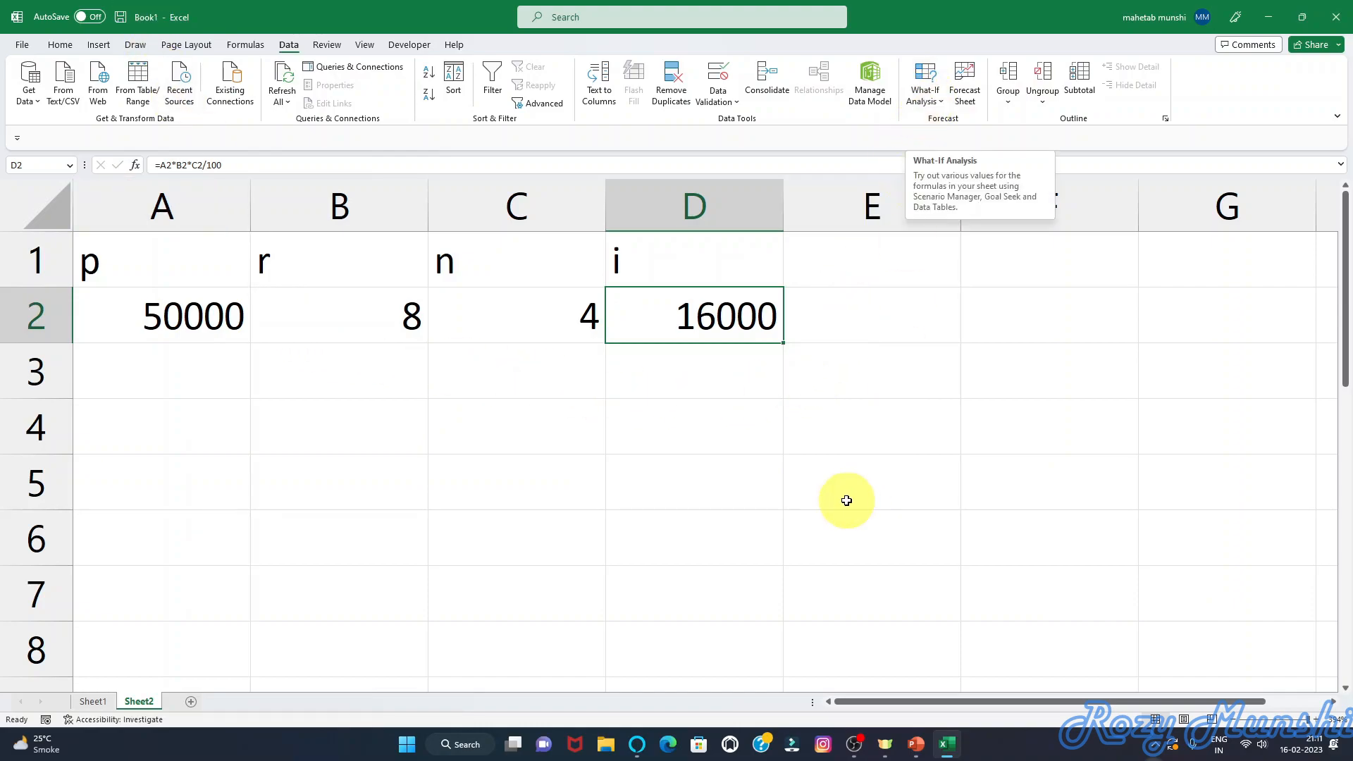
{"action": "left_click_drag", "start_coordinate": [672, 289], "coordinate": [652, 339]}
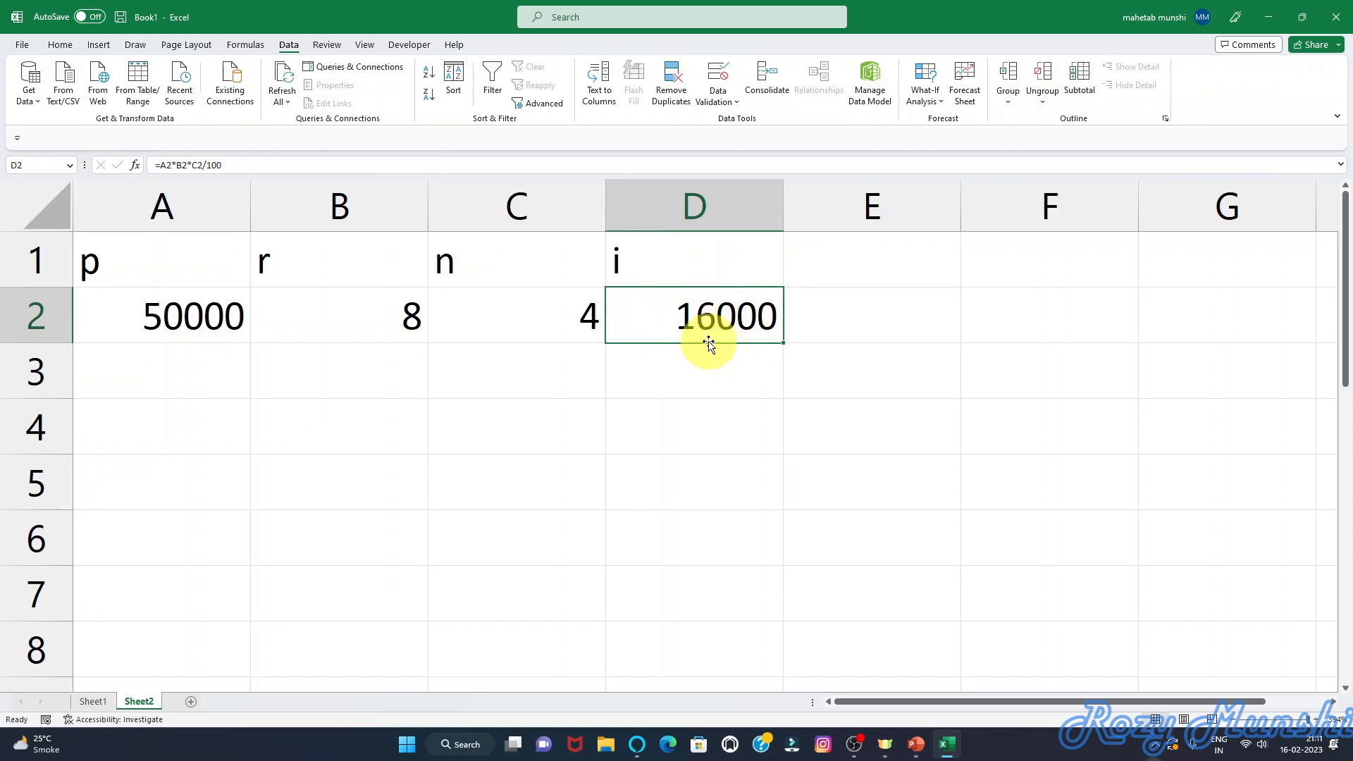
{"action": "left_click", "coordinate": [926, 100]}
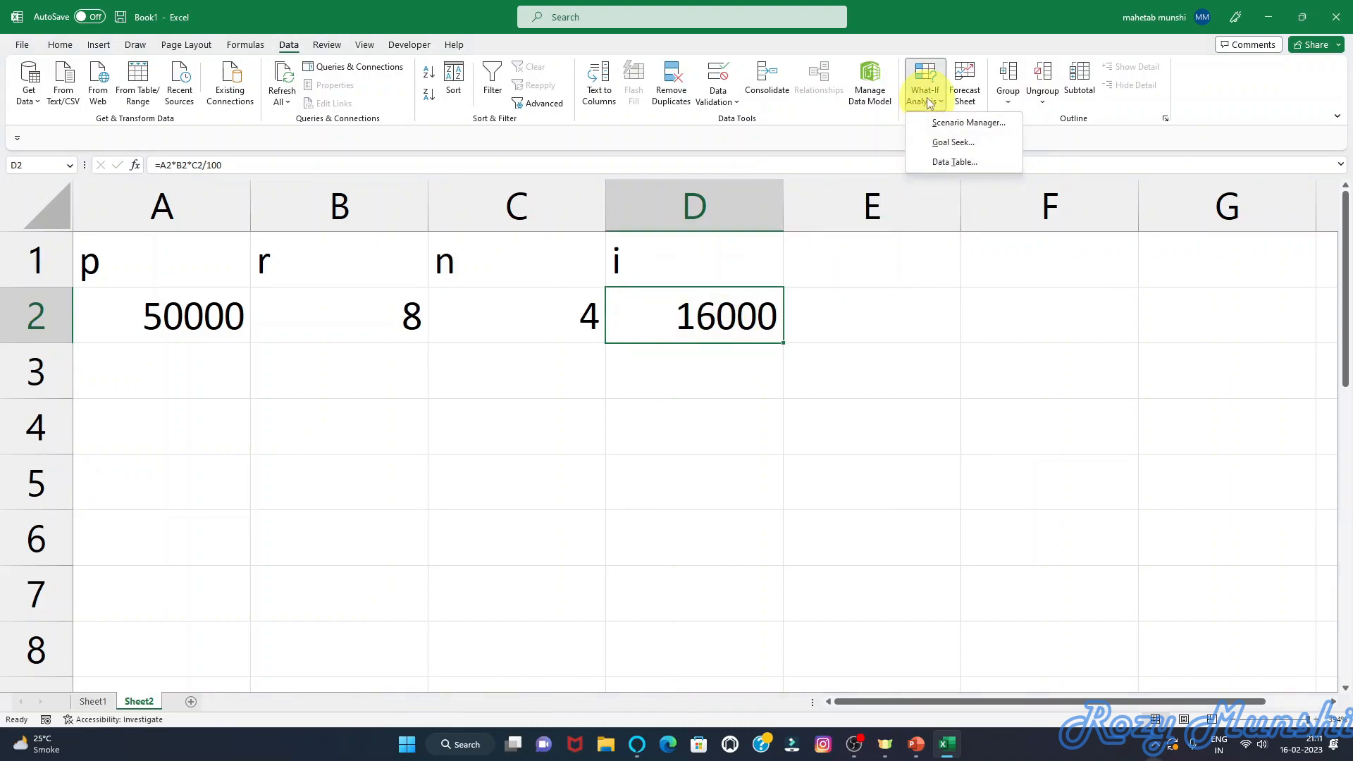
{"action": "left_click", "coordinate": [949, 143]}
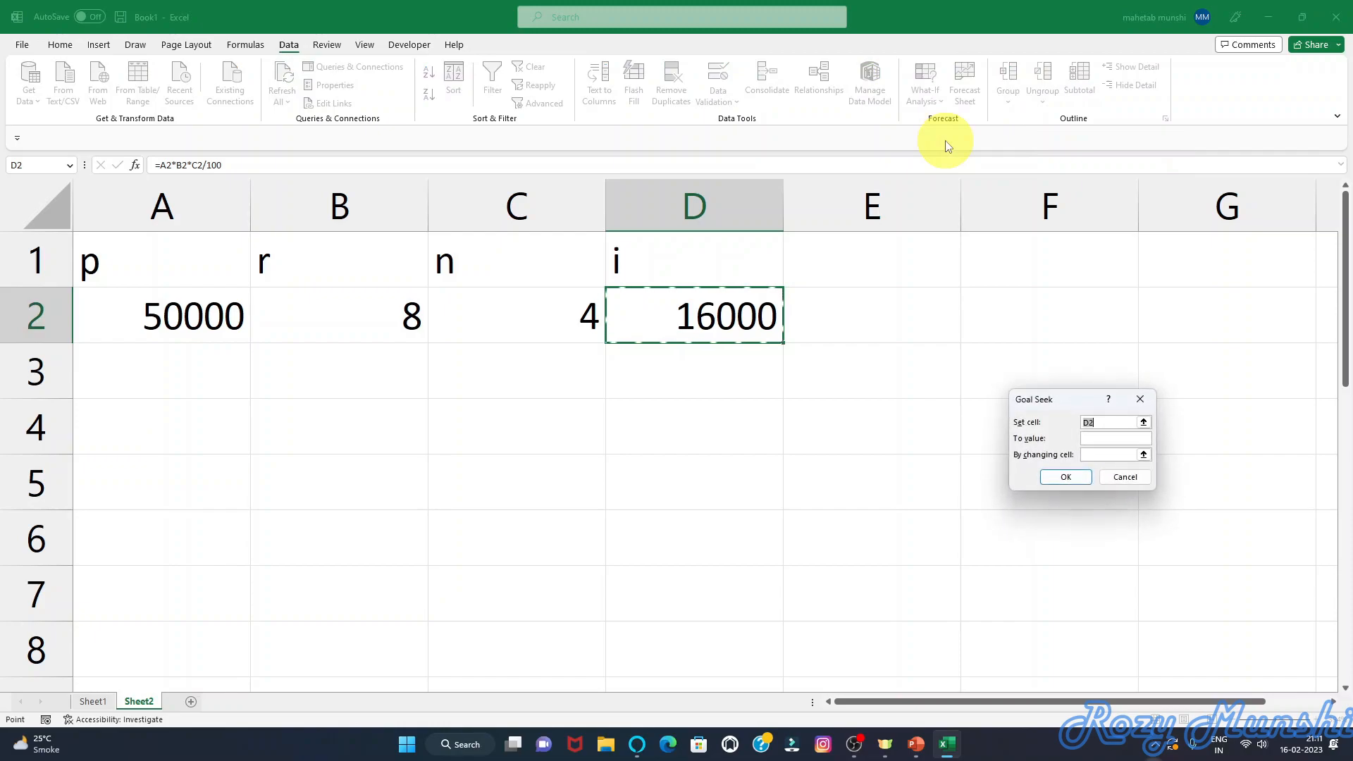
{"action": "left_click", "coordinate": [1090, 438]}
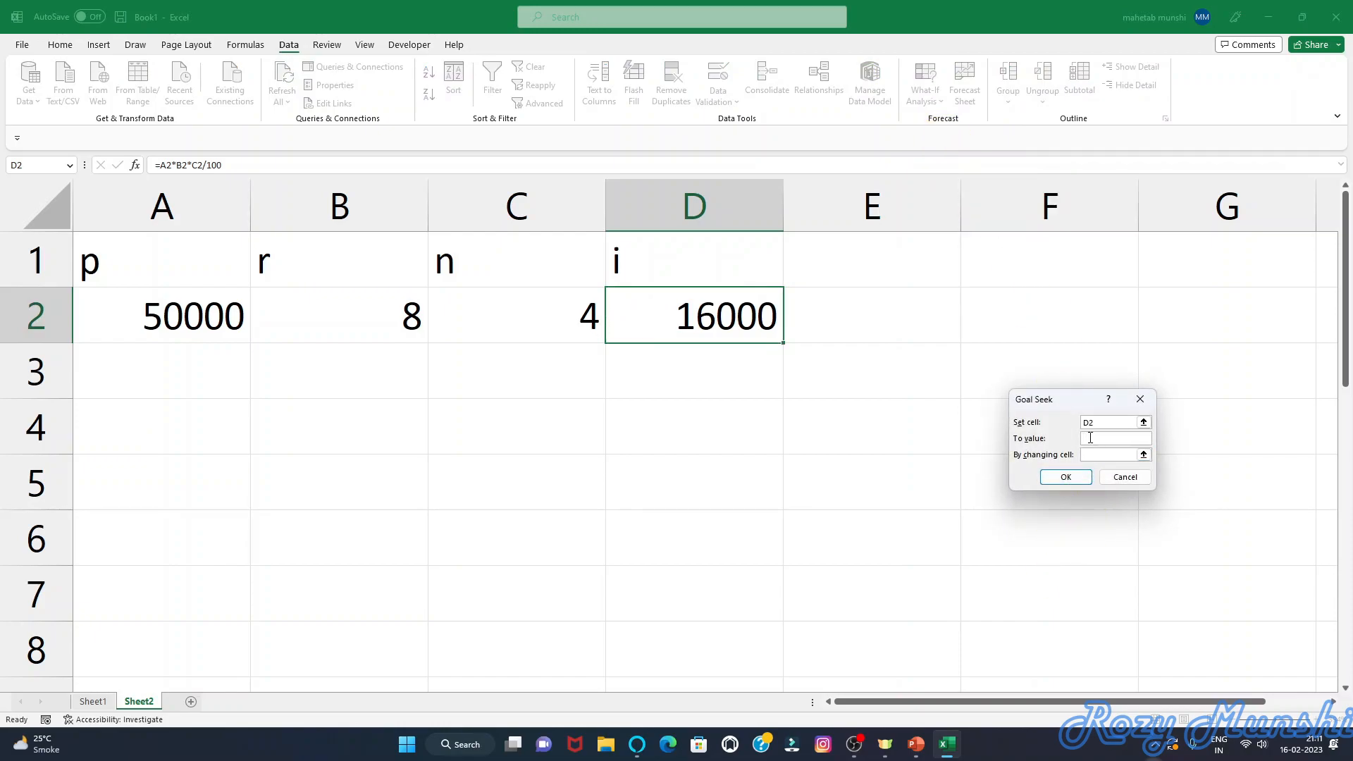
{"action": "type", "text": "20000"}
{"action": "left_click", "coordinate": [1144, 454]}
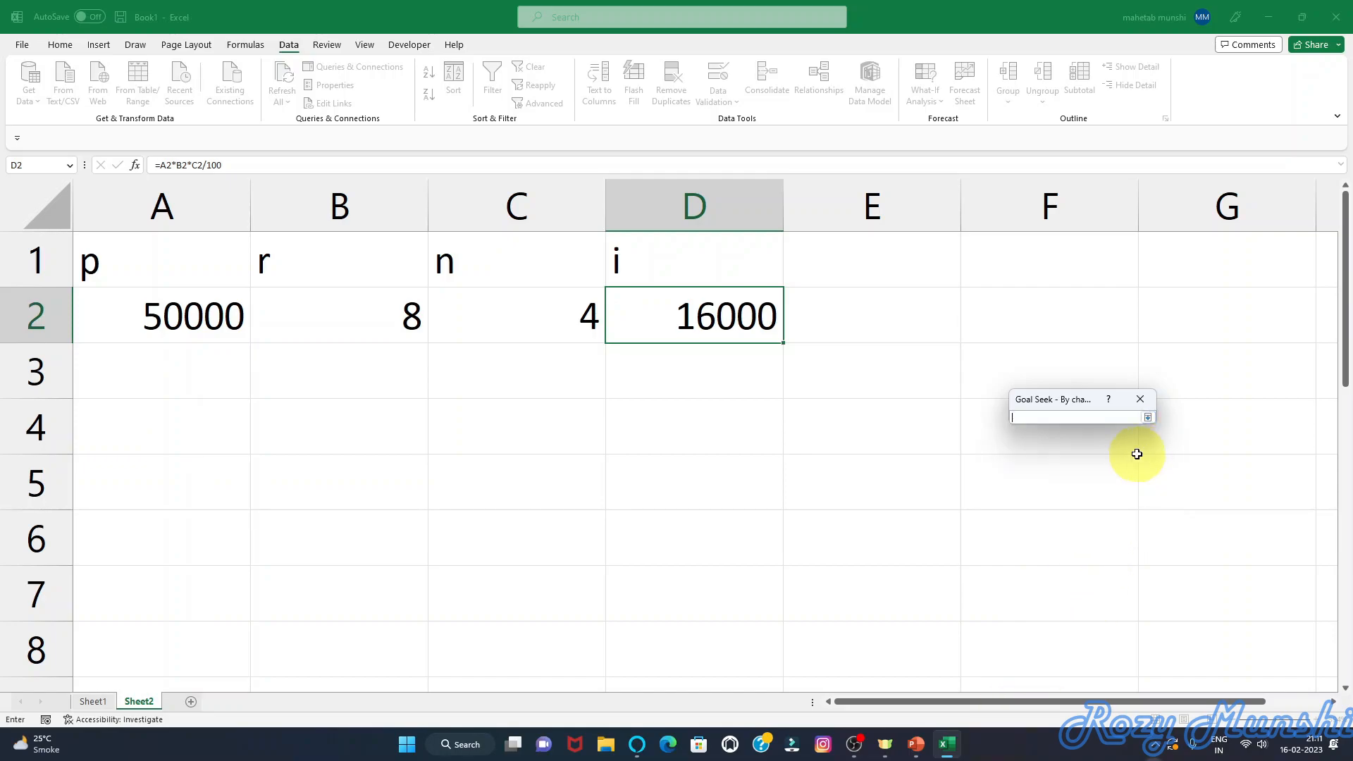
{"action": "left_click", "coordinate": [224, 328]}
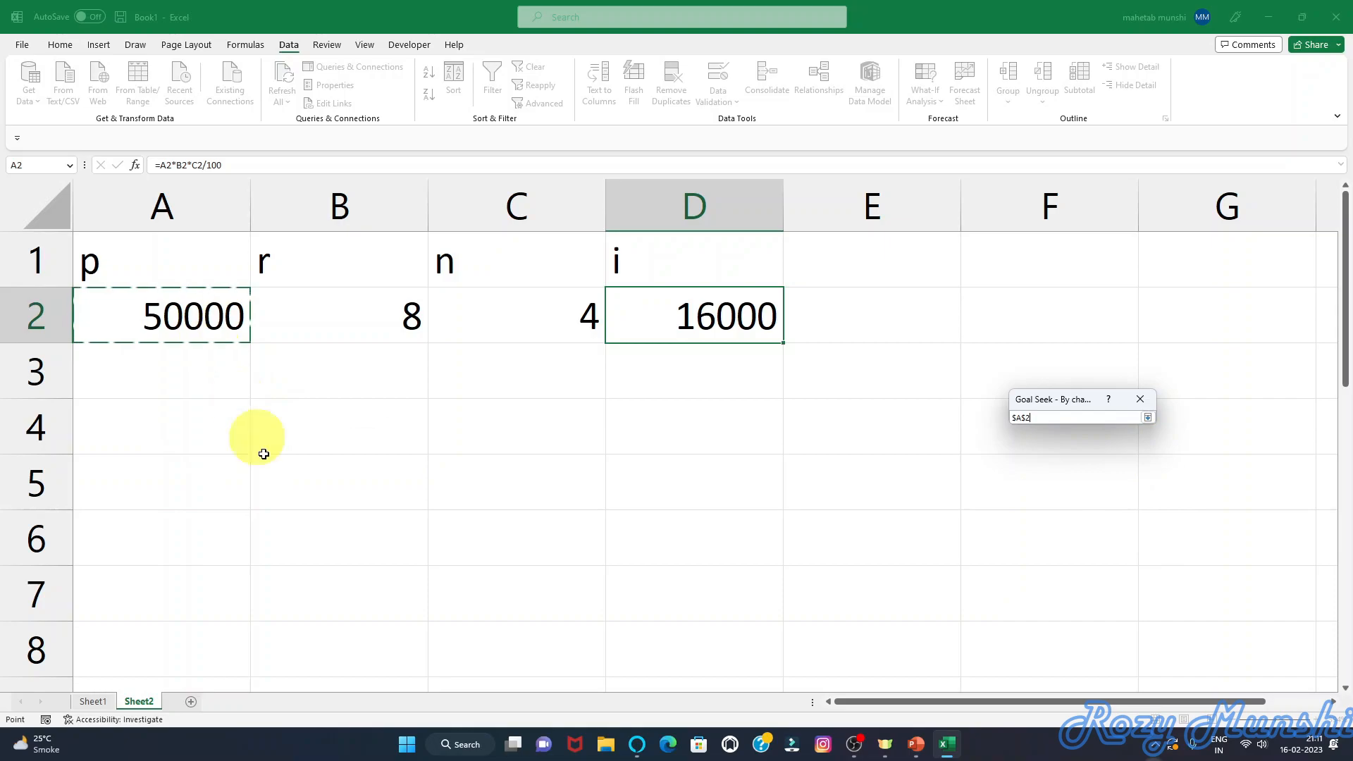
{"action": "left_click", "coordinate": [1147, 417]}
{"action": "left_click", "coordinate": [1064, 476]}
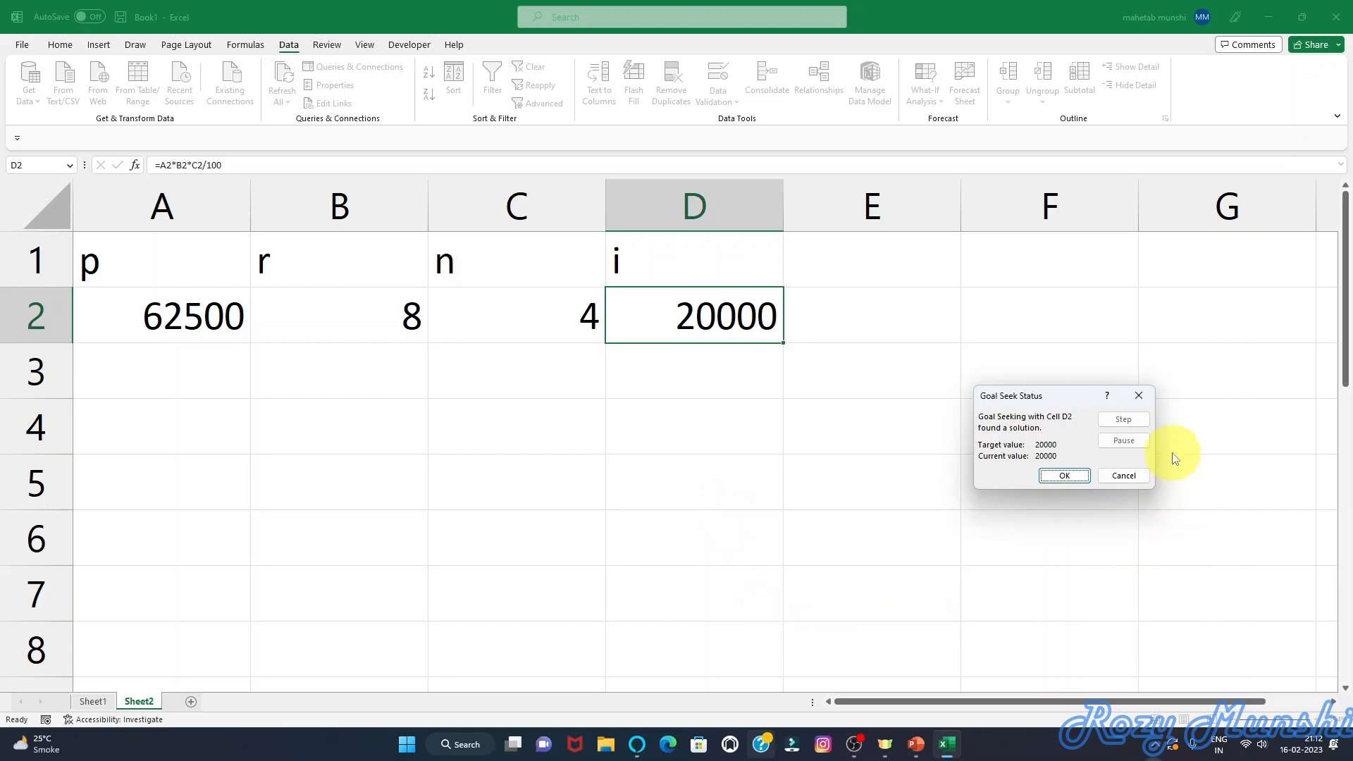
{"action": "left_click", "coordinate": [1140, 396]}
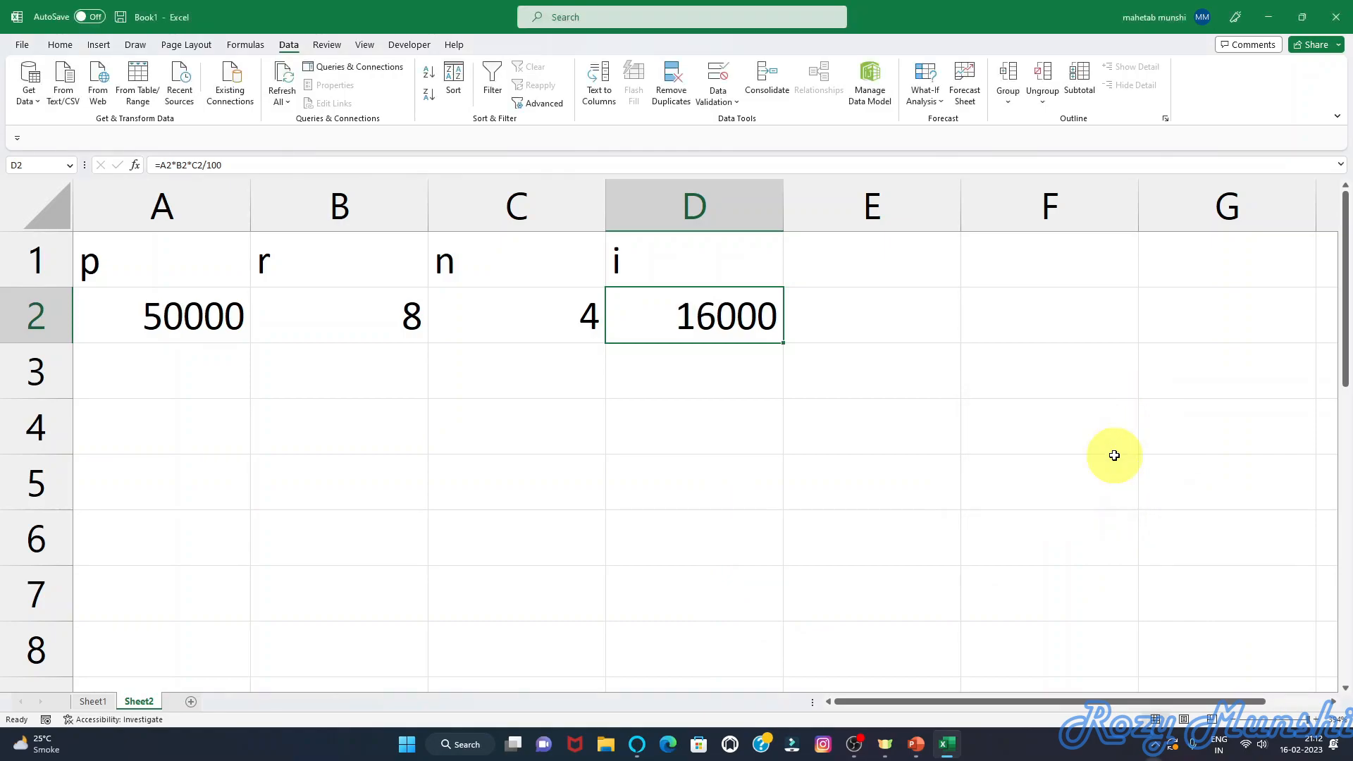
- Run Goal Seek on D2 for a target of 20000 by changing the rate in B2, and discard the solution
{"action": "left_click", "coordinate": [925, 97]}
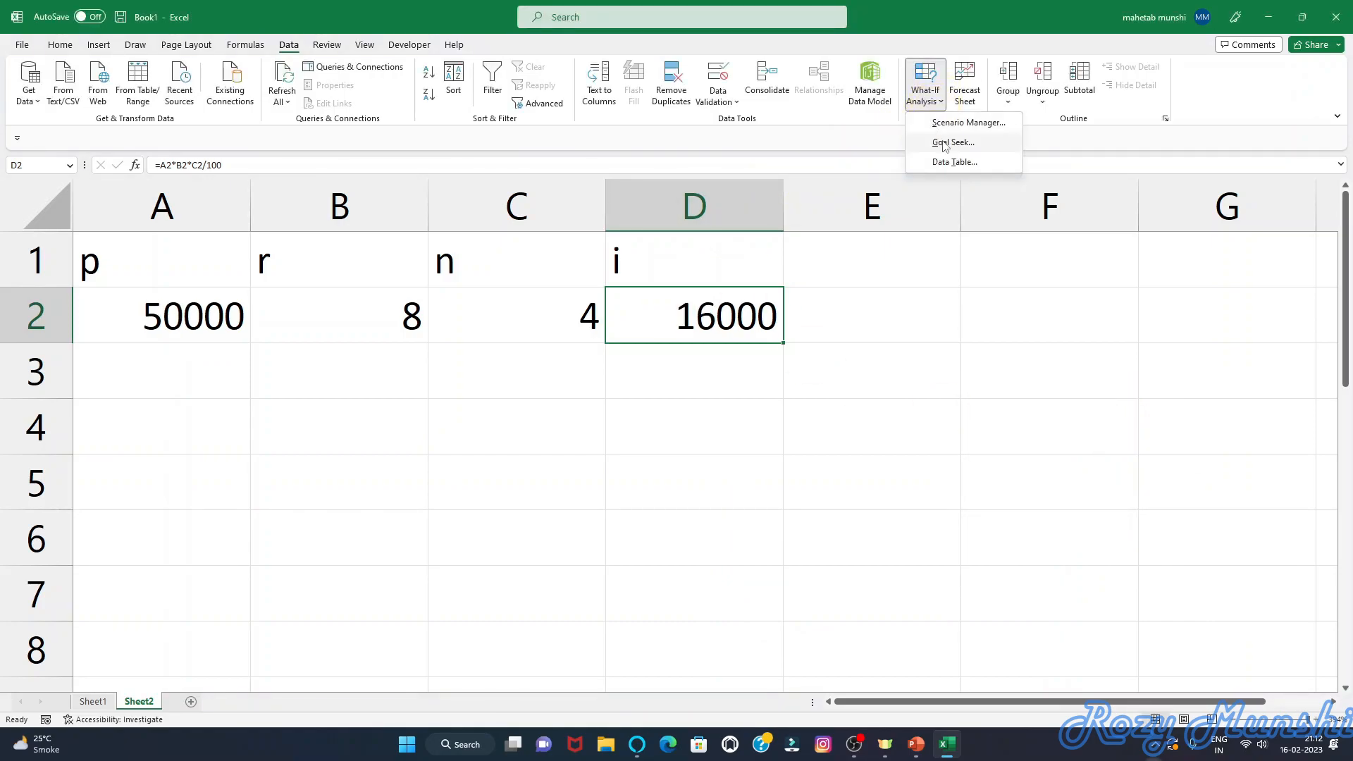
{"action": "left_click", "coordinate": [945, 143]}
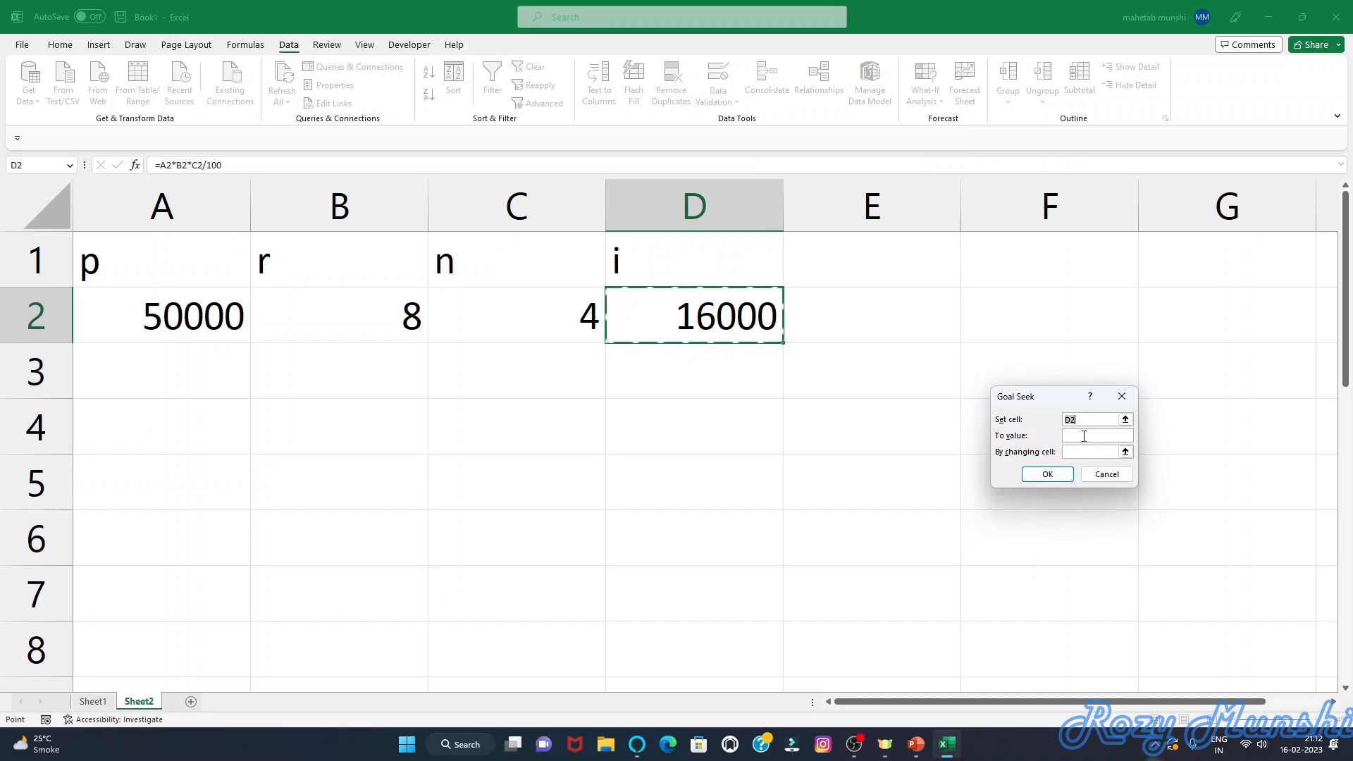
{"action": "left_click", "coordinate": [1084, 436]}
{"action": "type", "text": "20000"}
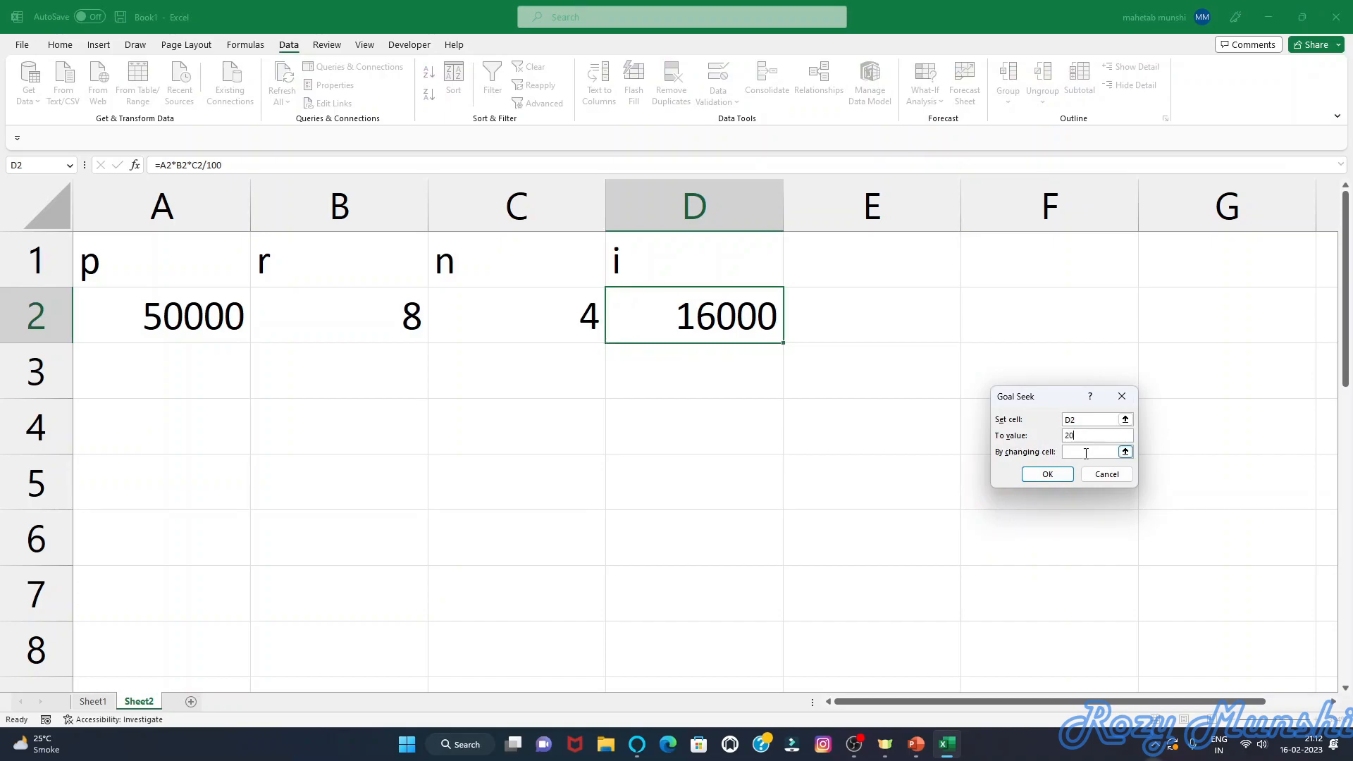
{"action": "left_click", "coordinate": [1125, 451]}
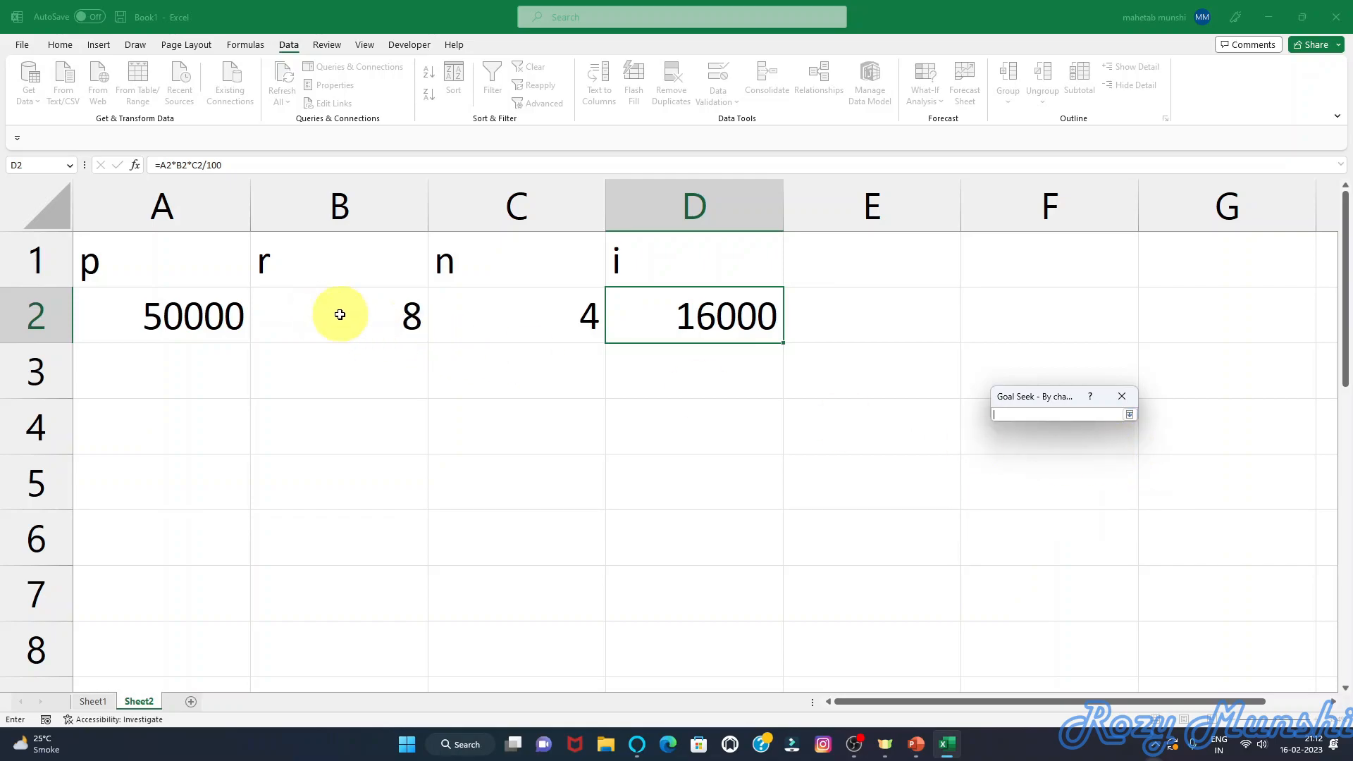
{"action": "left_click", "coordinate": [362, 313]}
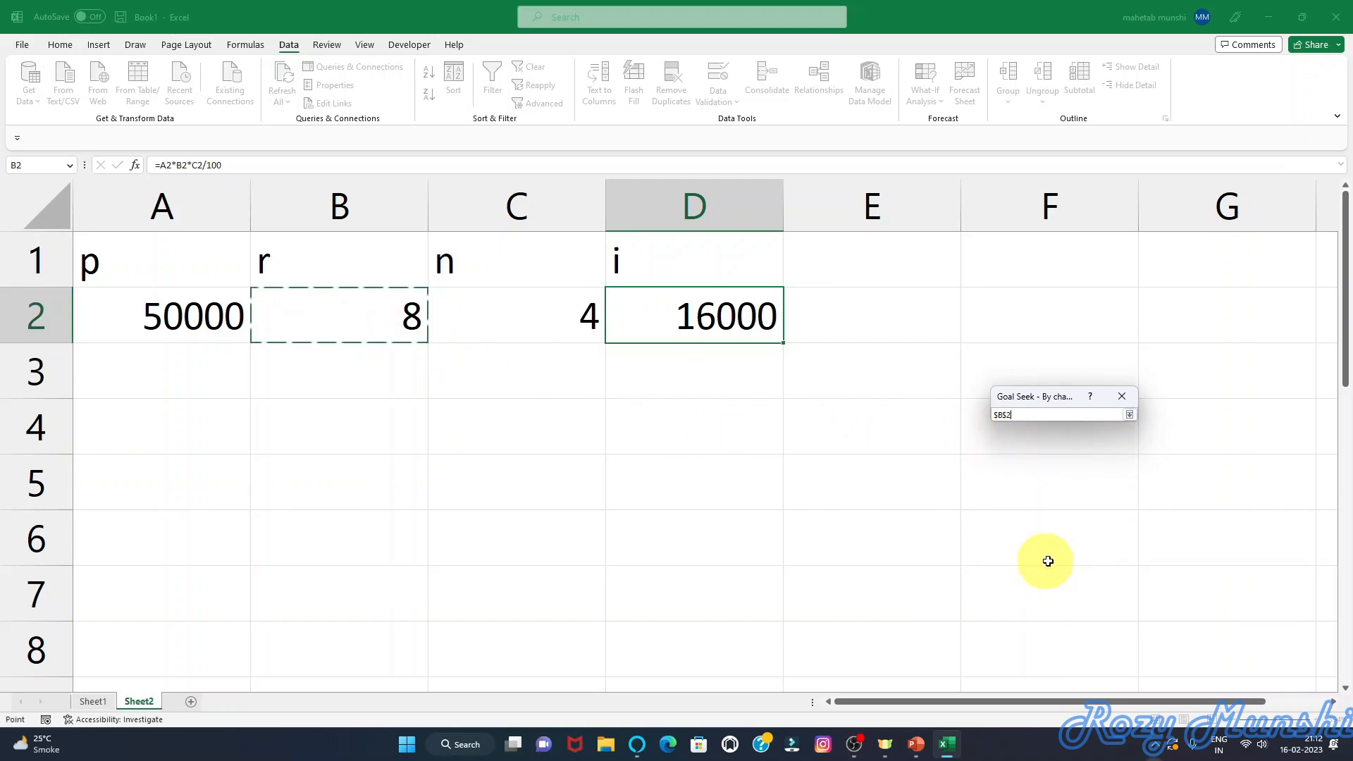
{"action": "left_click", "coordinate": [1129, 414]}
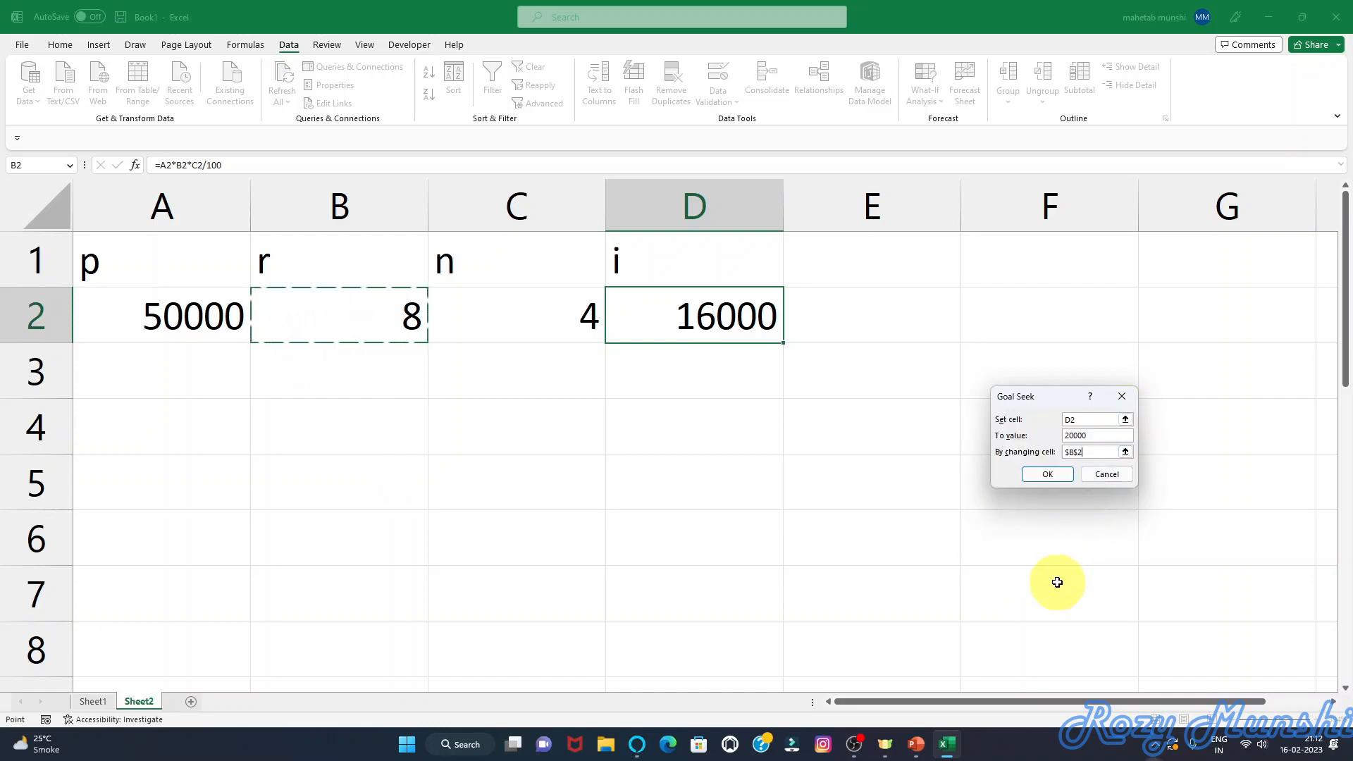
{"action": "left_click", "coordinate": [1065, 479]}
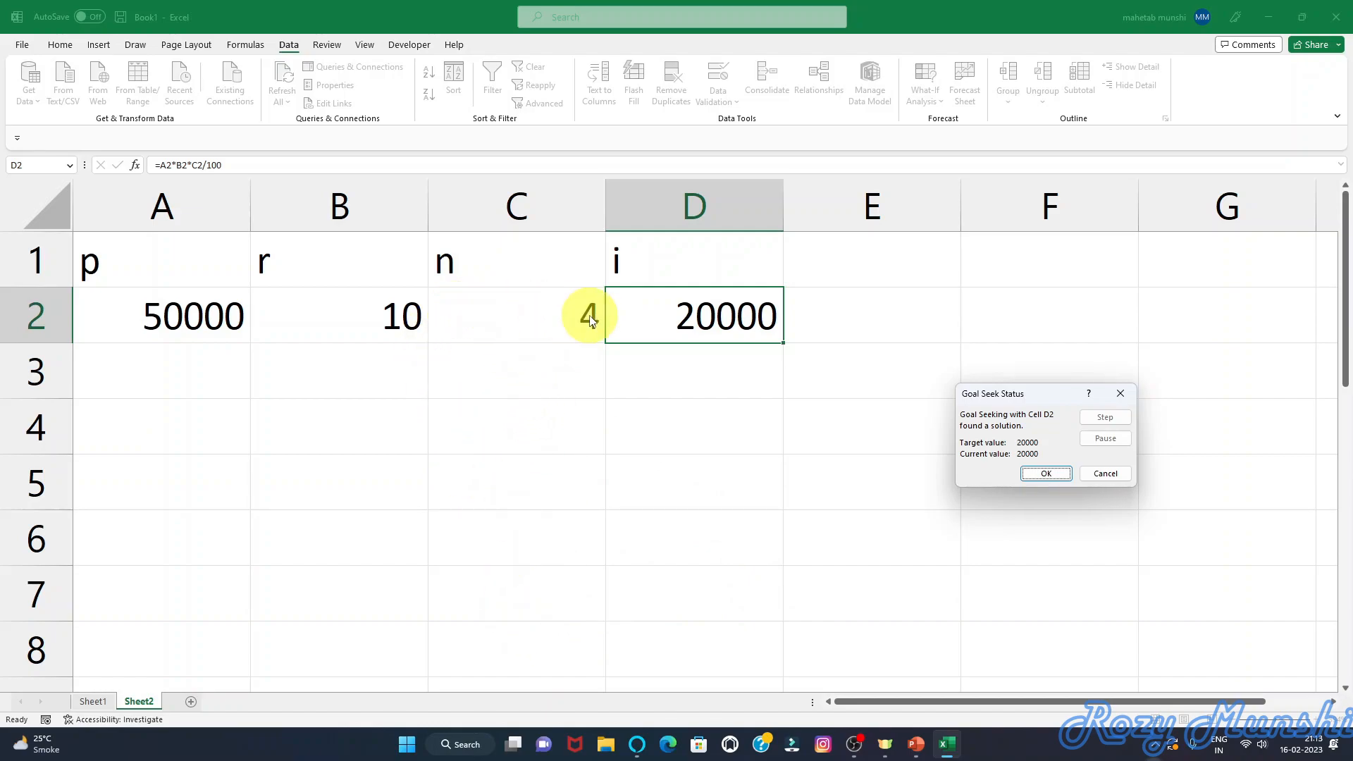
{"action": "left_click", "coordinate": [1106, 476]}
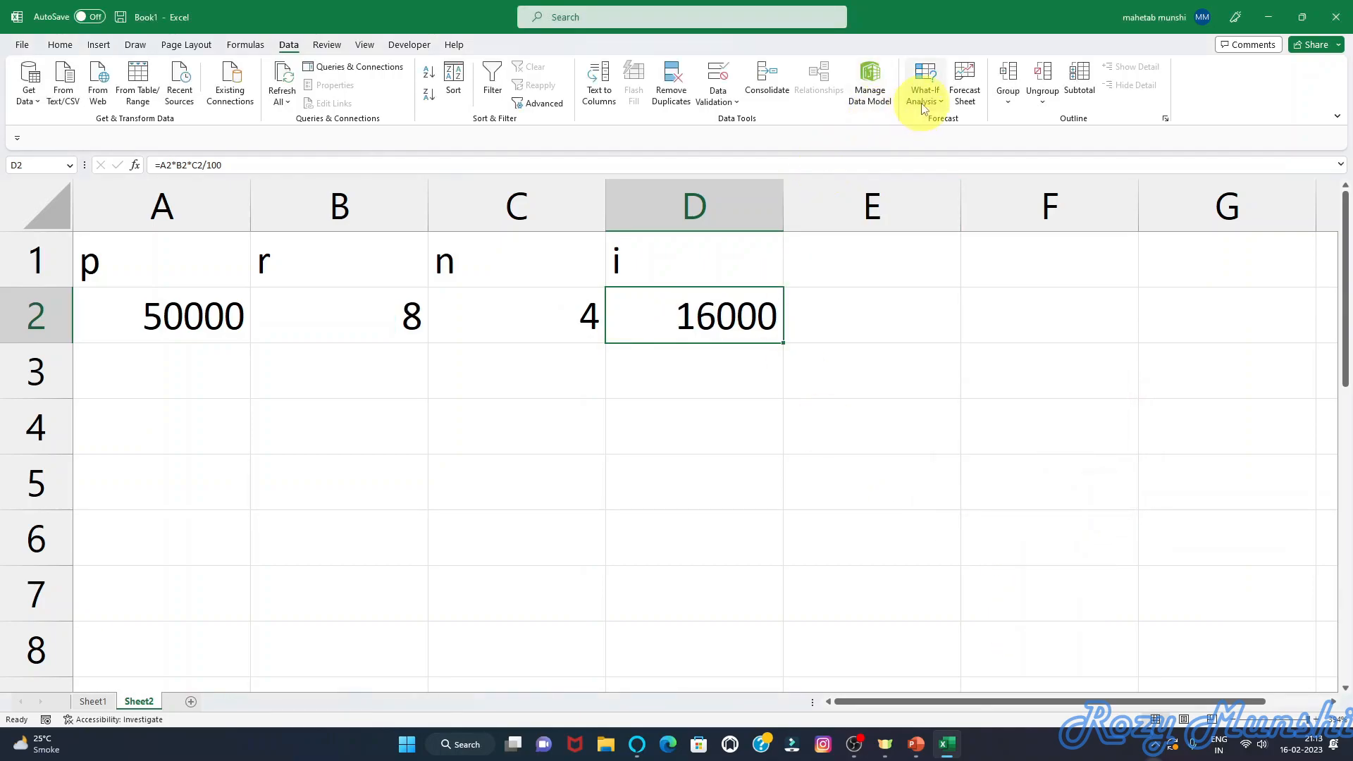
- Run Goal Seek on D2 for a target of 20000 by changing the period in C2, and discard the solution
{"action": "left_click", "coordinate": [923, 102]}
{"action": "left_click", "coordinate": [952, 142]}
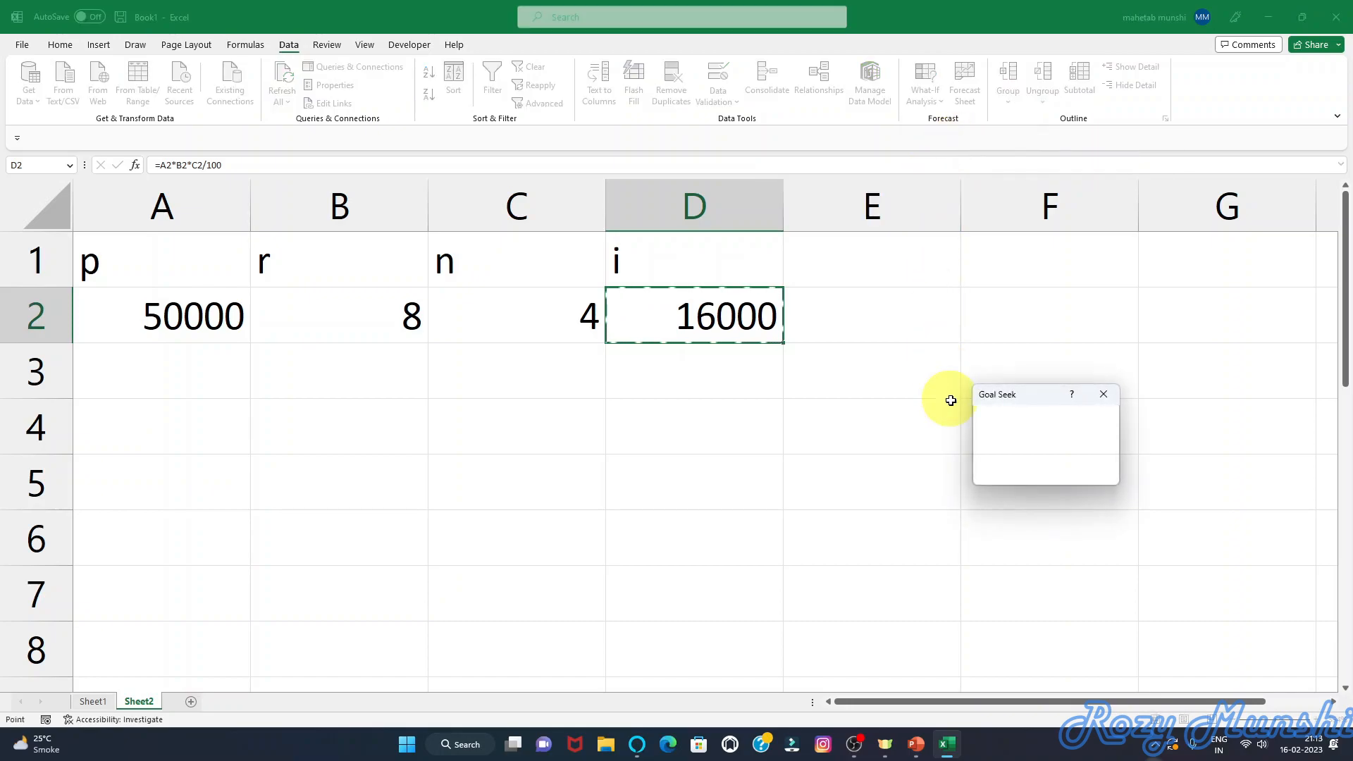
{"action": "left_click", "coordinate": [1065, 434]}
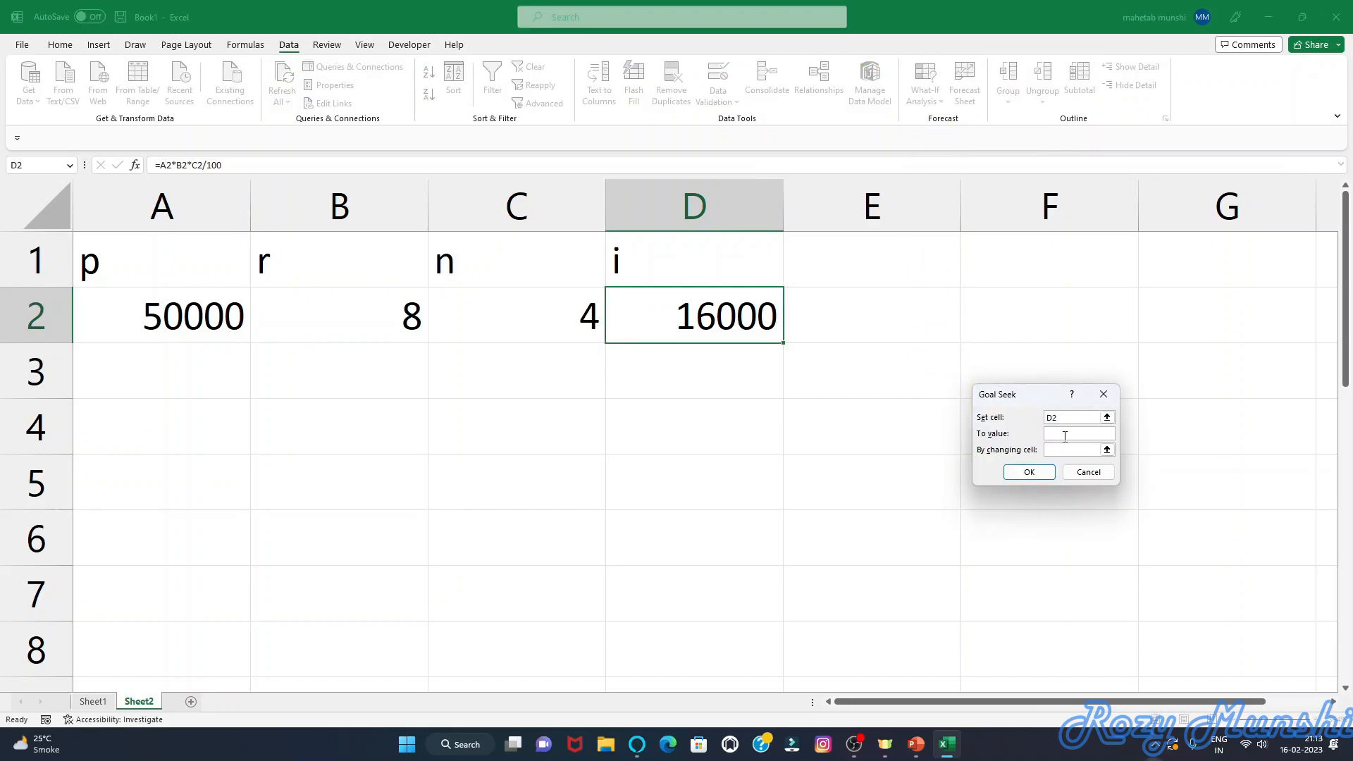
{"action": "type", "text": "20000"}
{"action": "left_click", "coordinate": [1107, 450]}
{"action": "left_click", "coordinate": [526, 314]}
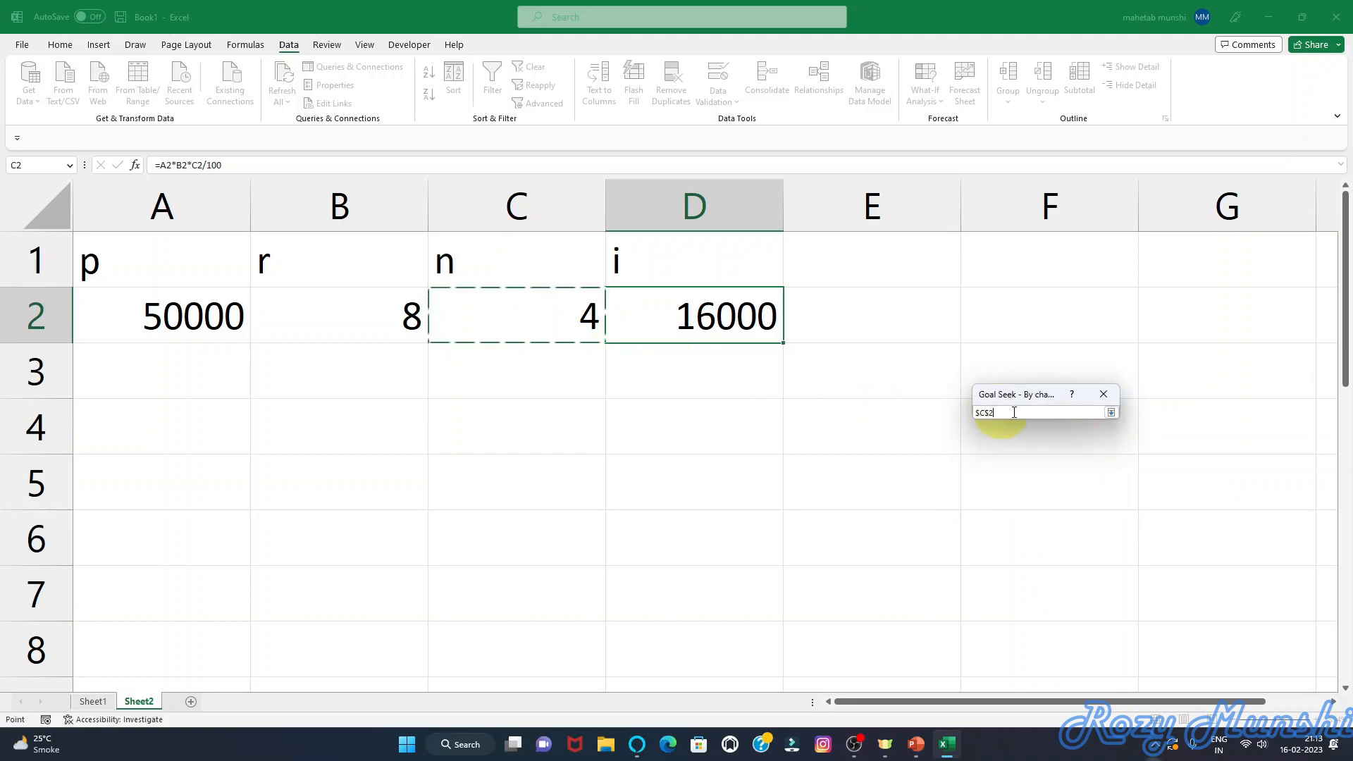
{"action": "left_click", "coordinate": [1112, 413]}
{"action": "left_click", "coordinate": [1031, 472]}
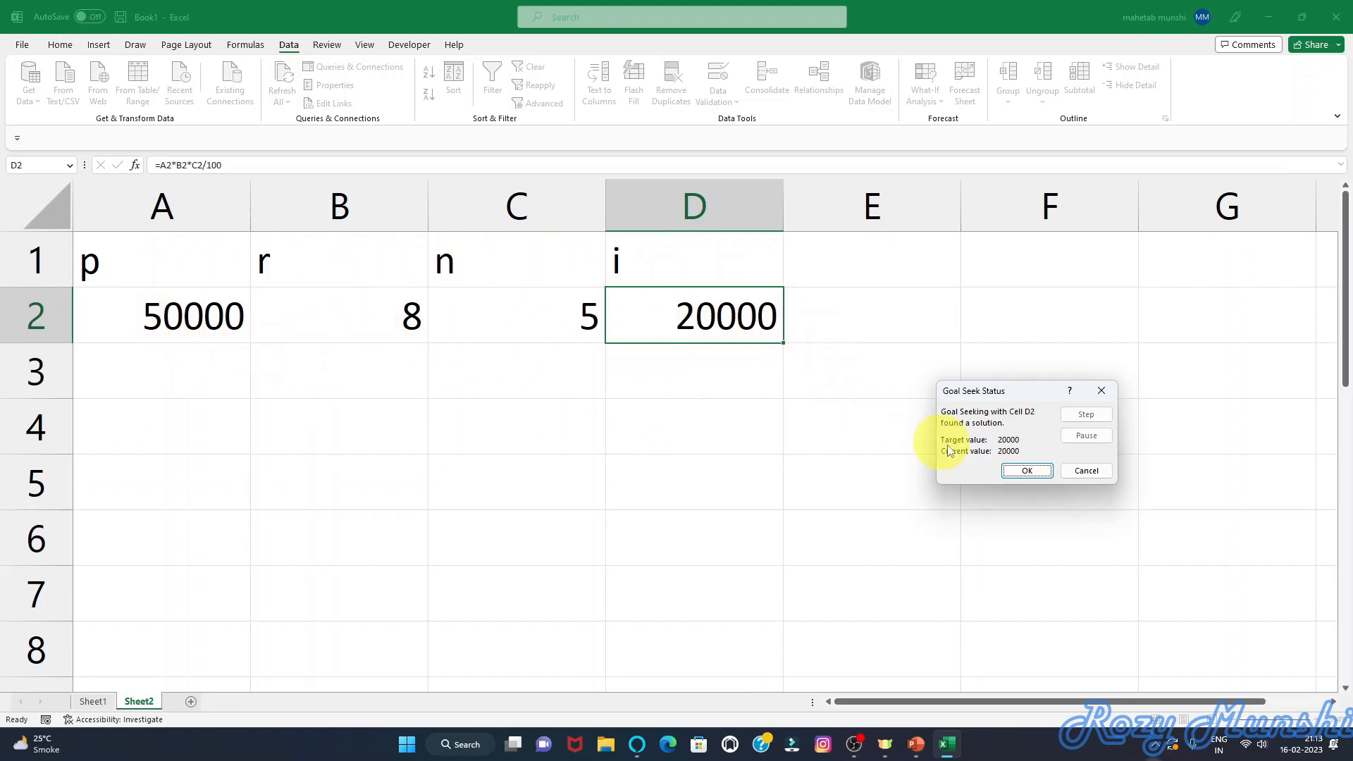
{"action": "left_click", "coordinate": [1105, 393]}
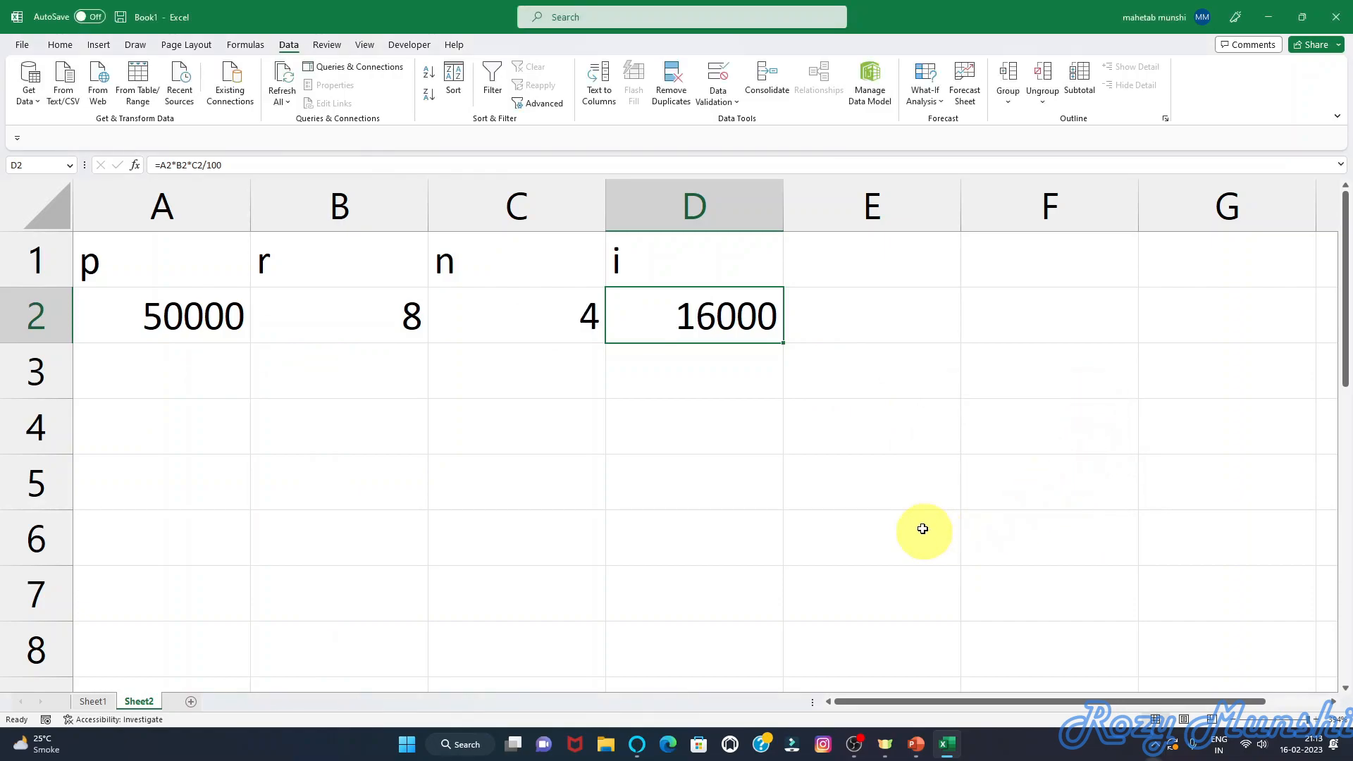
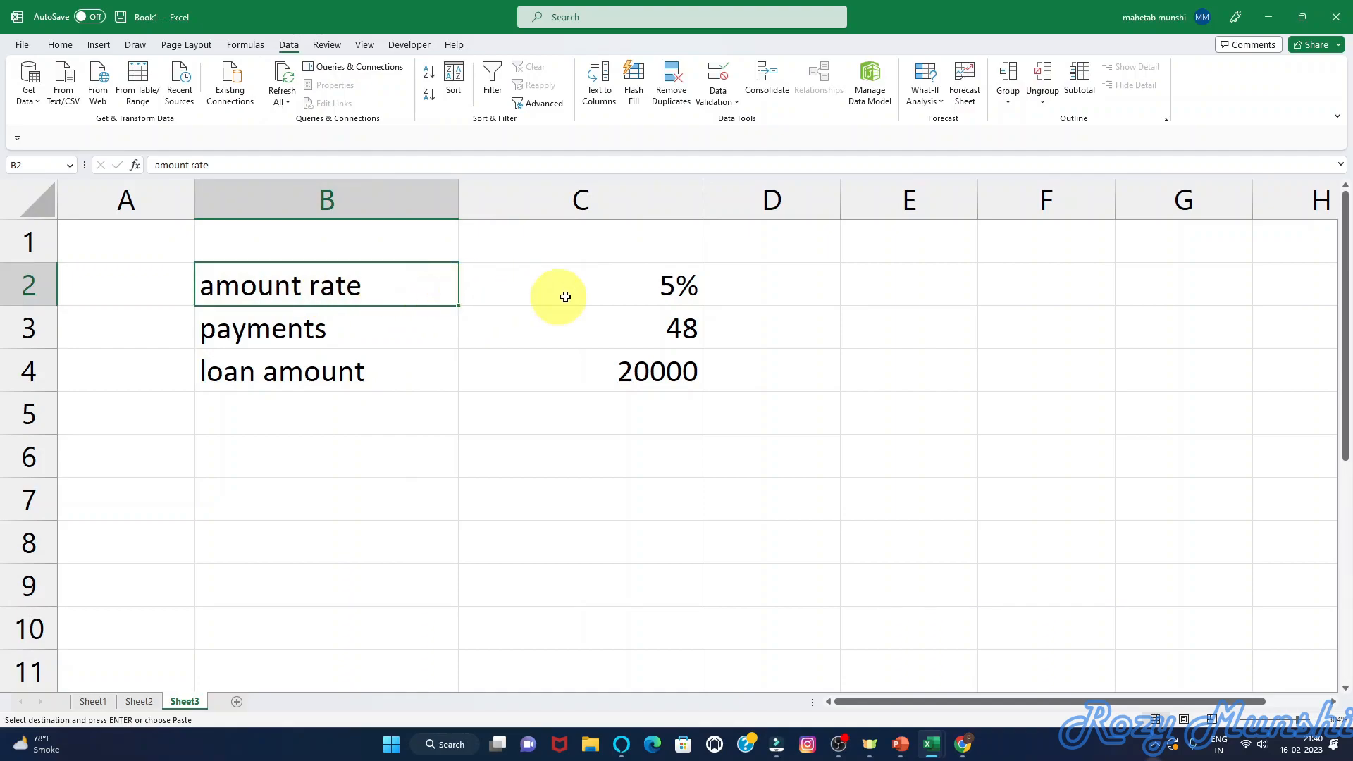
- Examine the amount rate, payments and loan amount entries in B2:C4 of Sheet3
{"action": "left_click", "coordinate": [633, 283]}
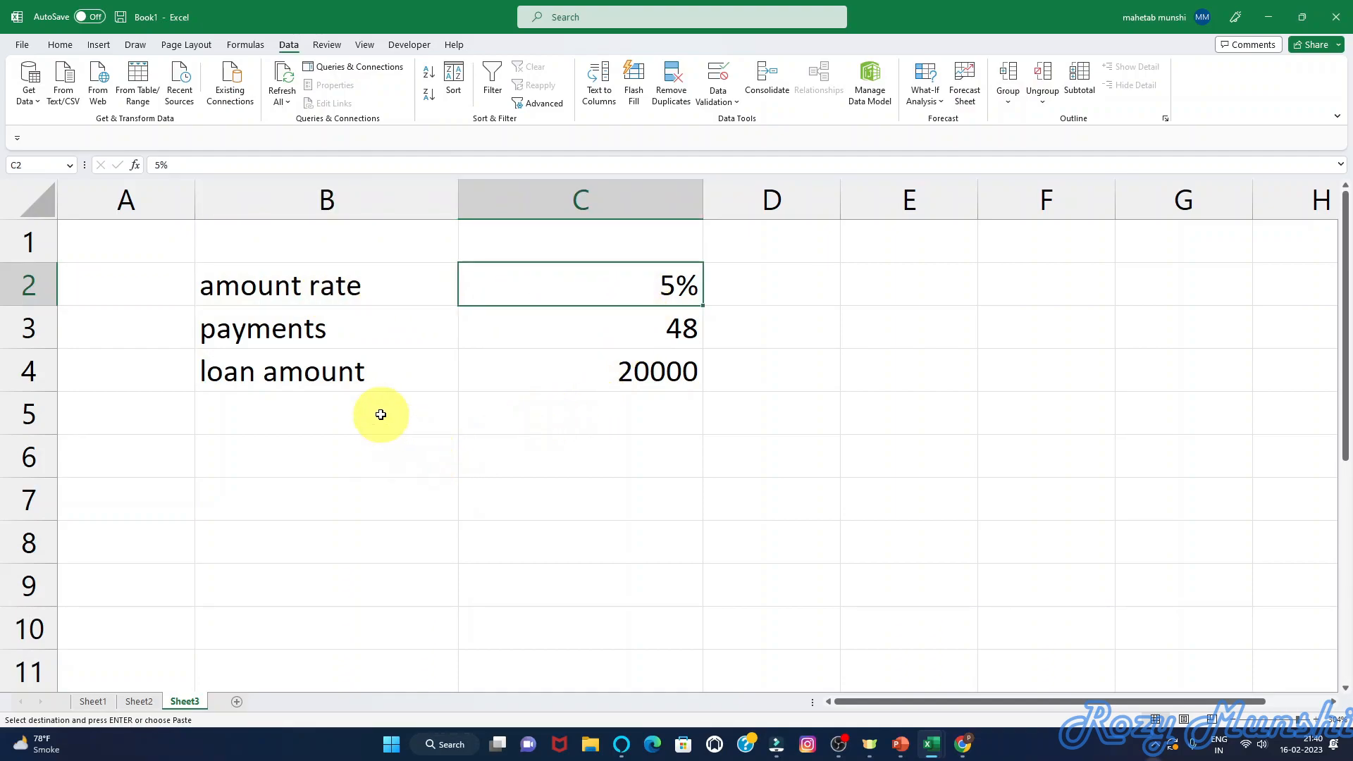
{"action": "left_click", "coordinate": [251, 329]}
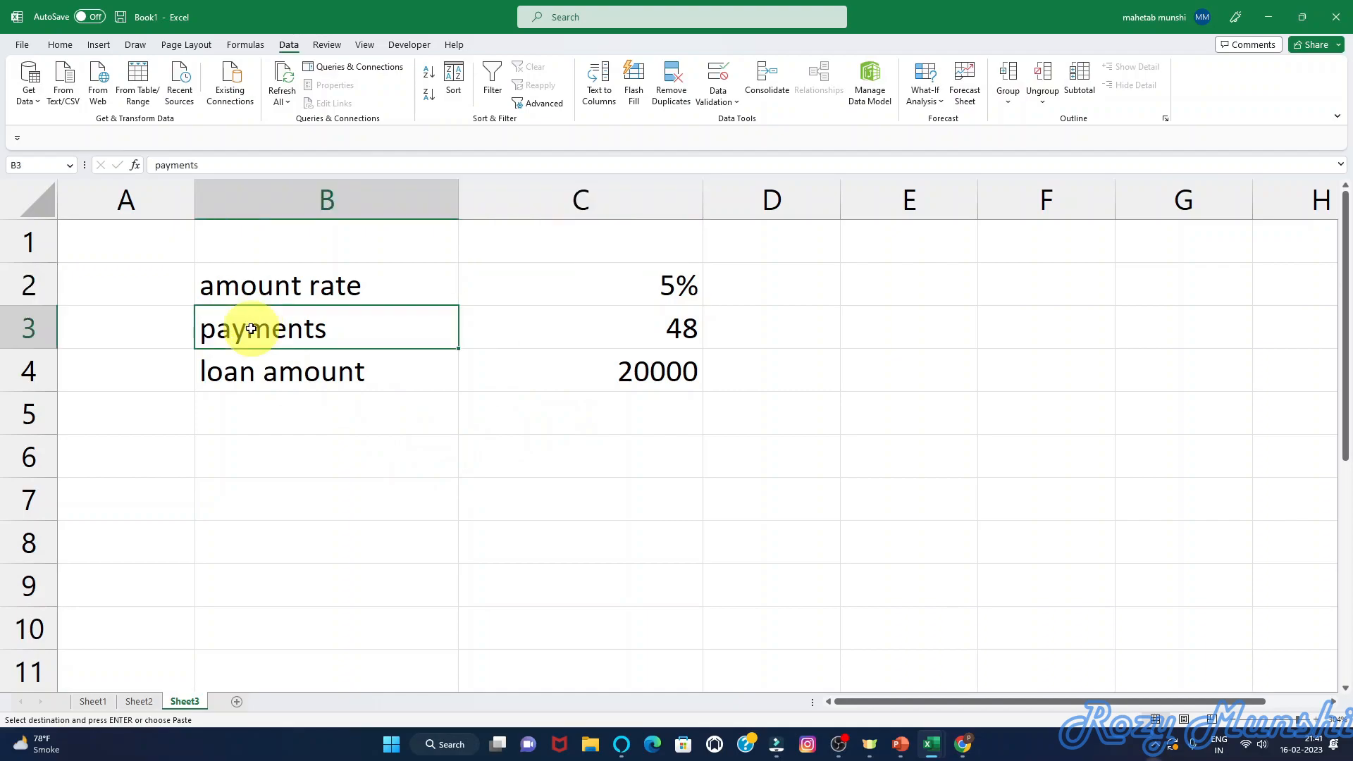
{"action": "left_click", "coordinate": [681, 331]}
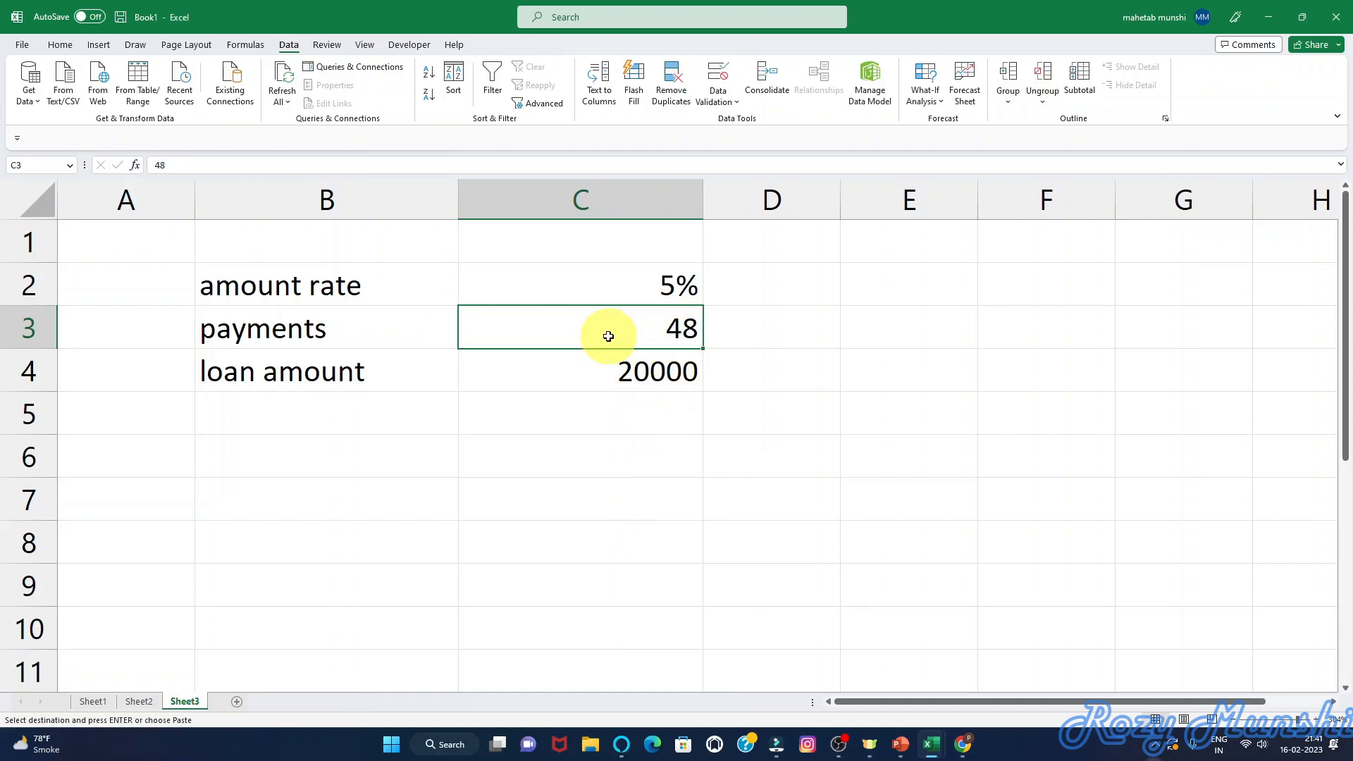
{"action": "left_click", "coordinate": [230, 380]}
{"action": "left_click", "coordinate": [634, 372]}
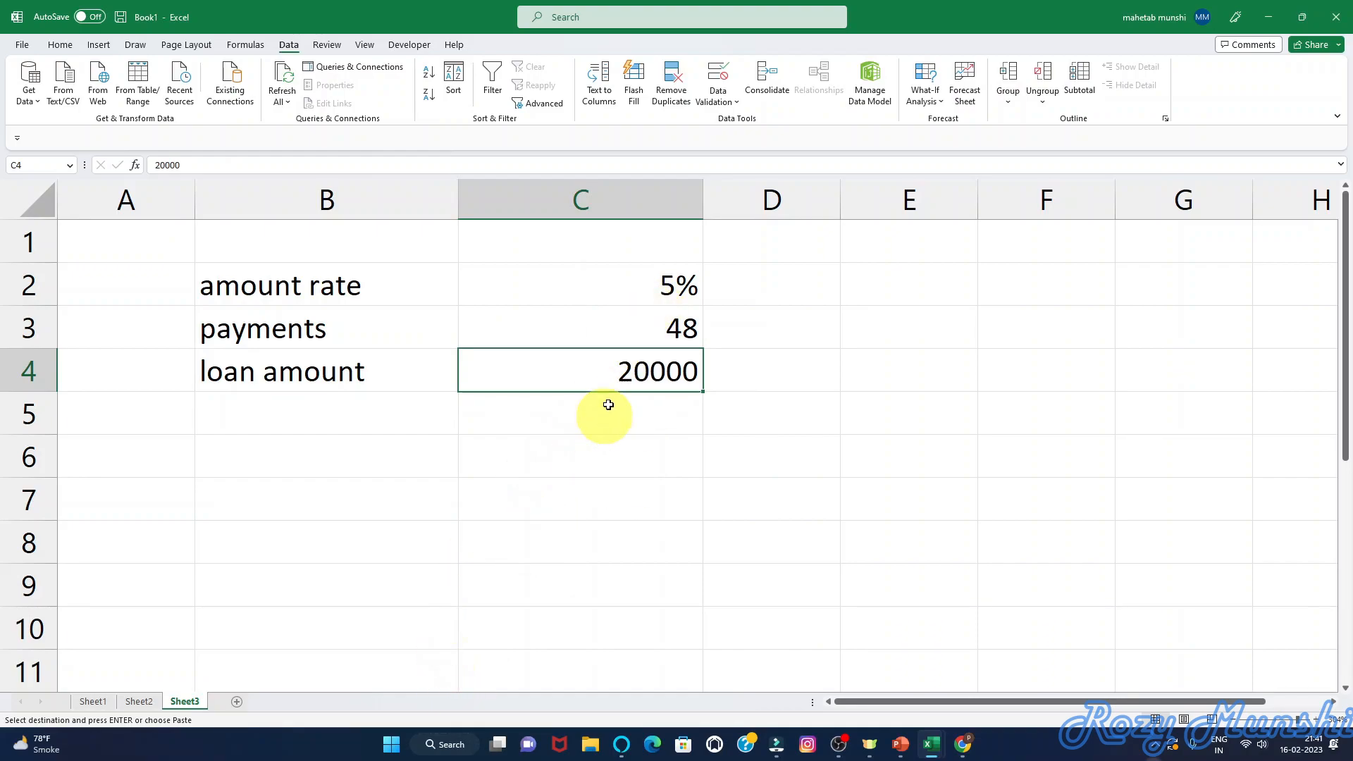
{"action": "key", "text": "Up"}
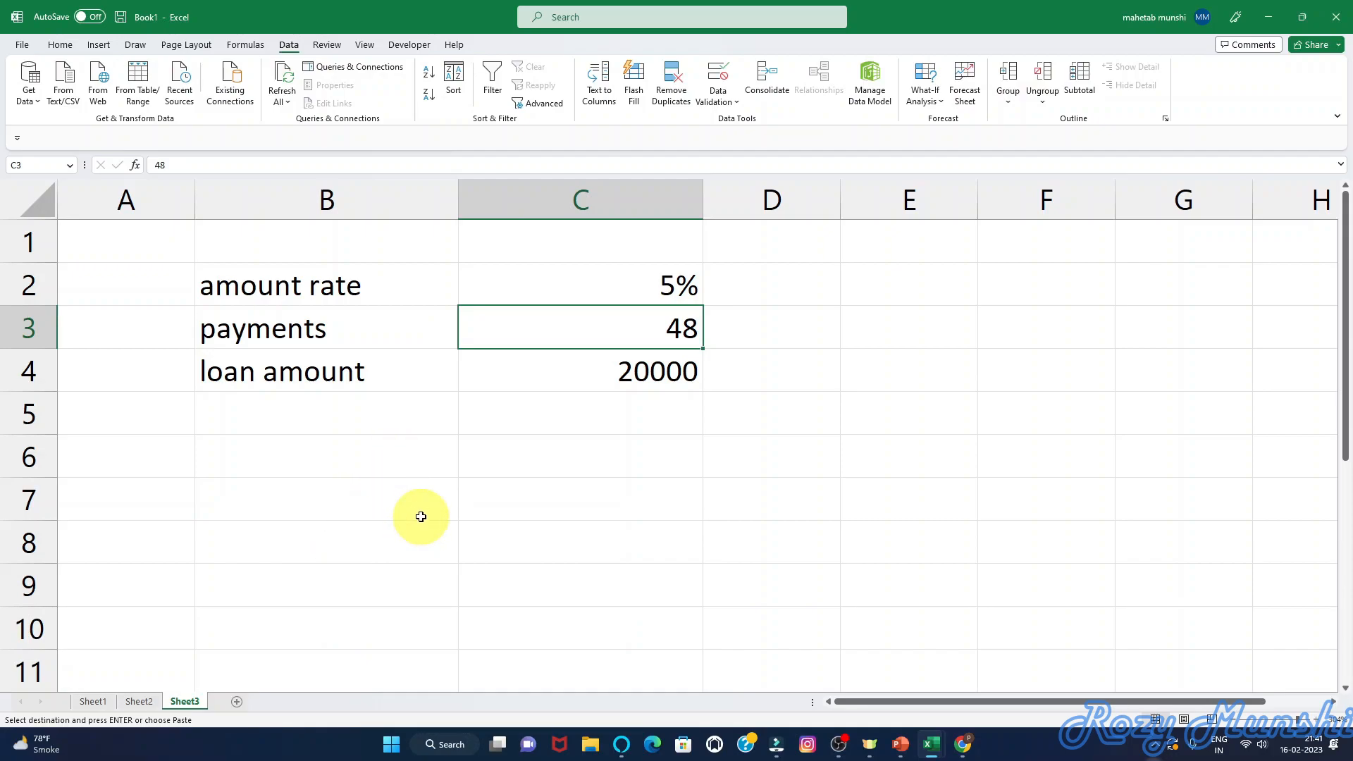
- Insert the PMT function in cell B7 with C2/12 as its rate argument
{"action": "left_click", "coordinate": [319, 504]}
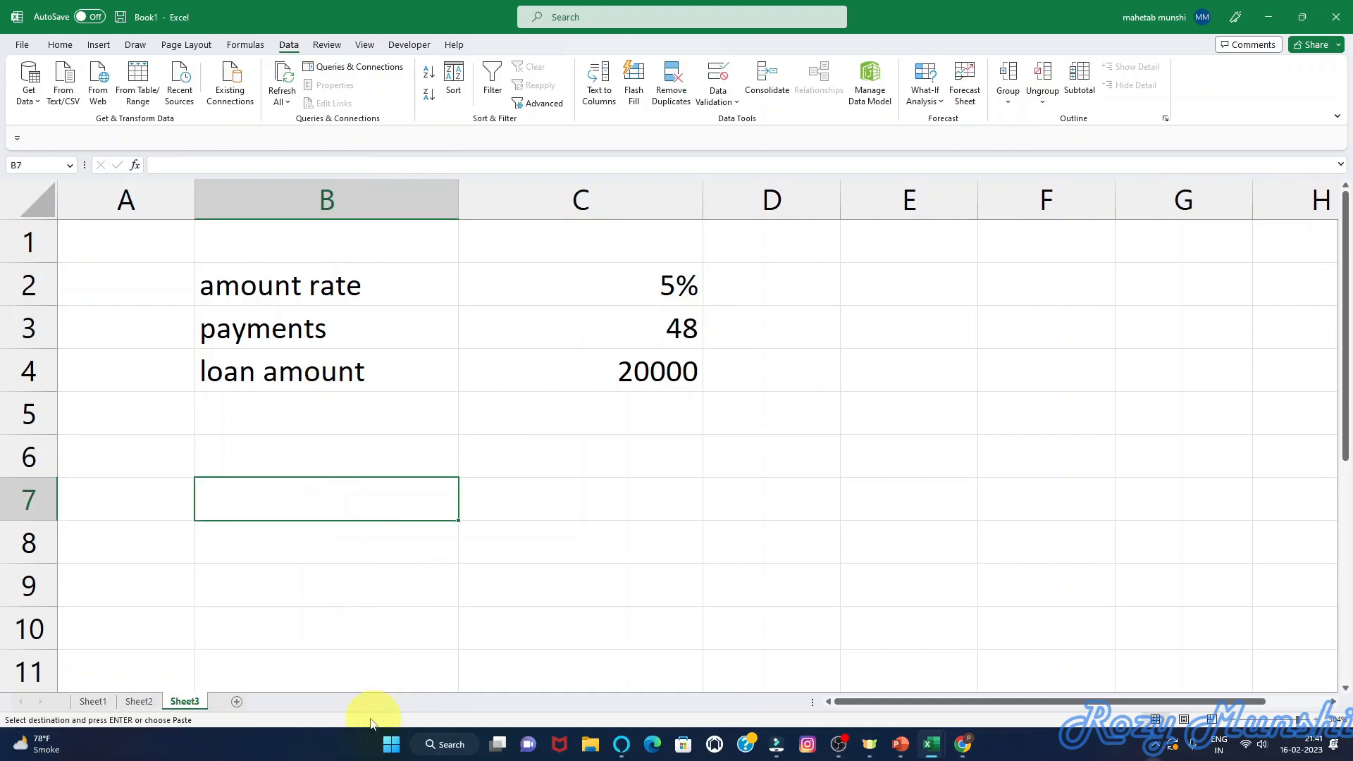
{"action": "left_click", "coordinate": [136, 167]}
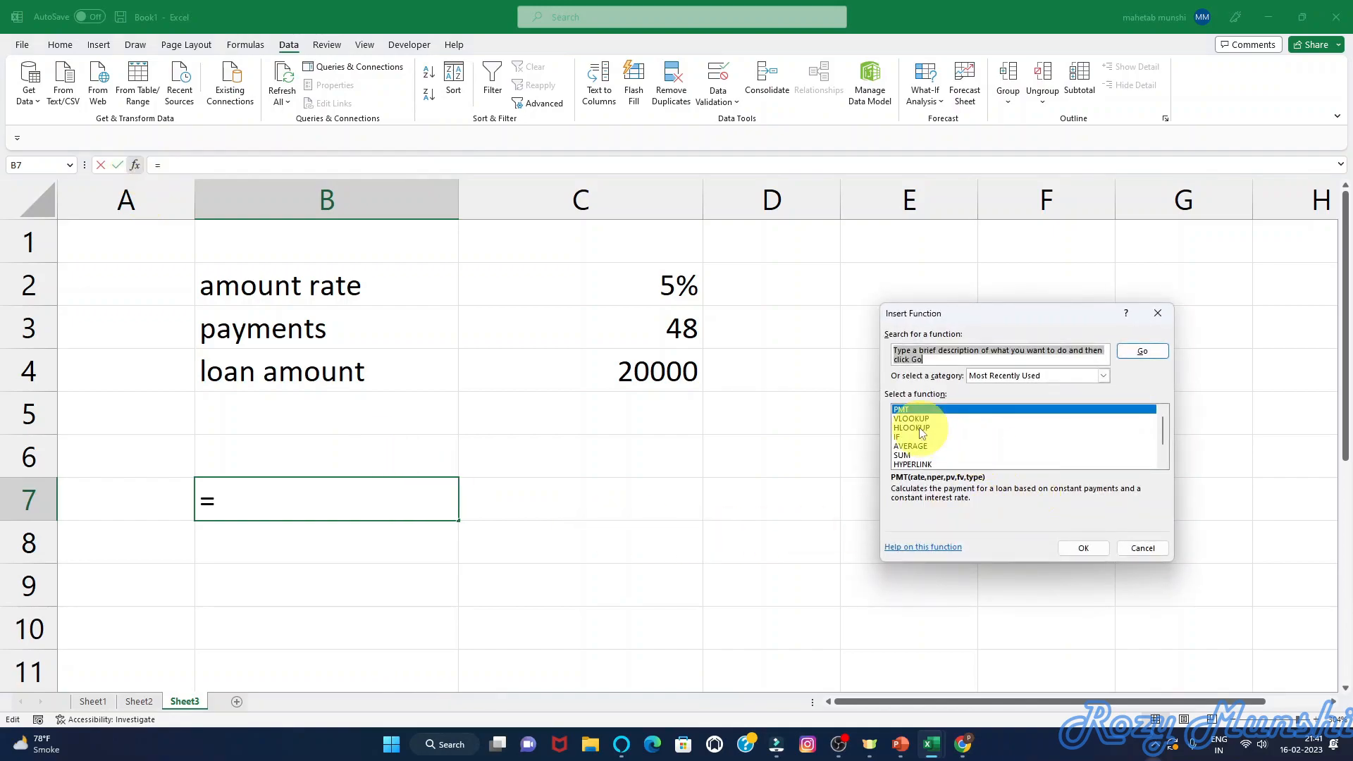
{"action": "left_click", "coordinate": [904, 408]}
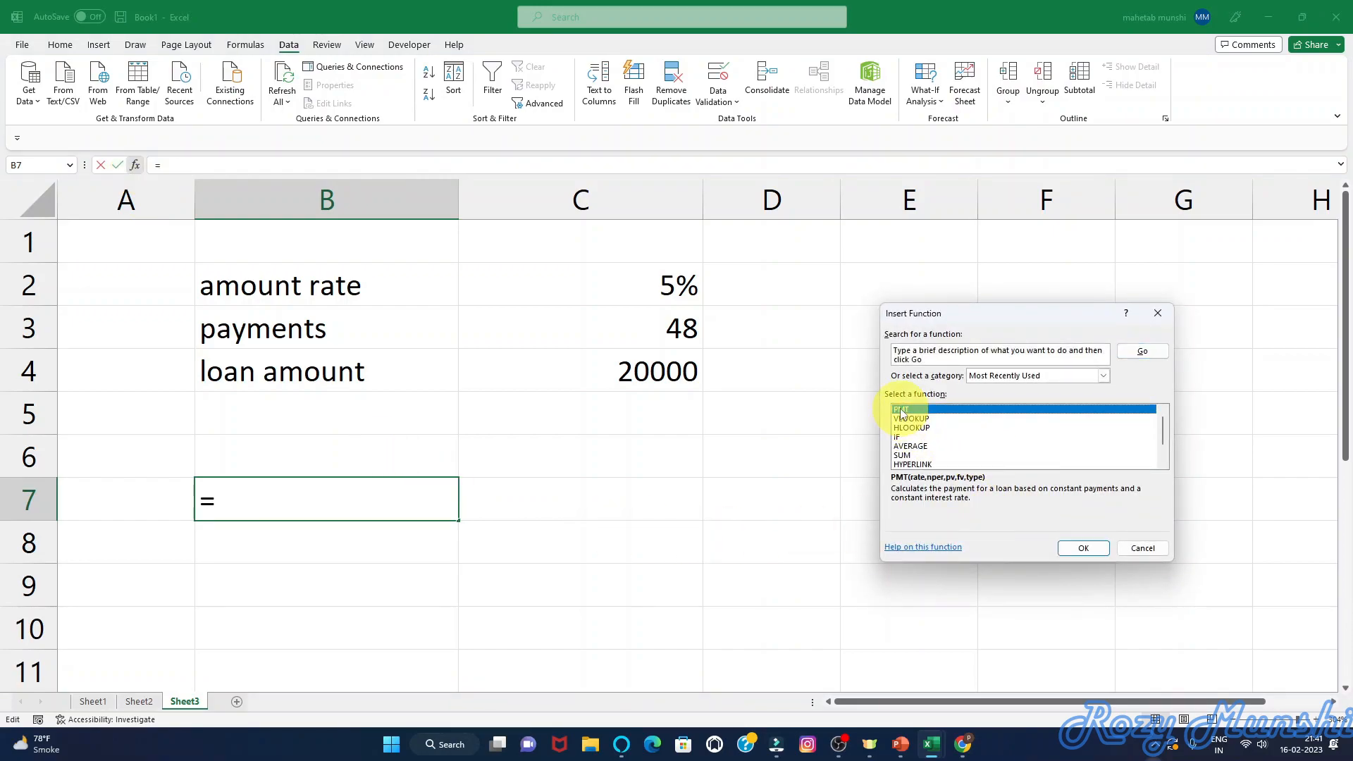
{"action": "left_click", "coordinate": [1083, 549]}
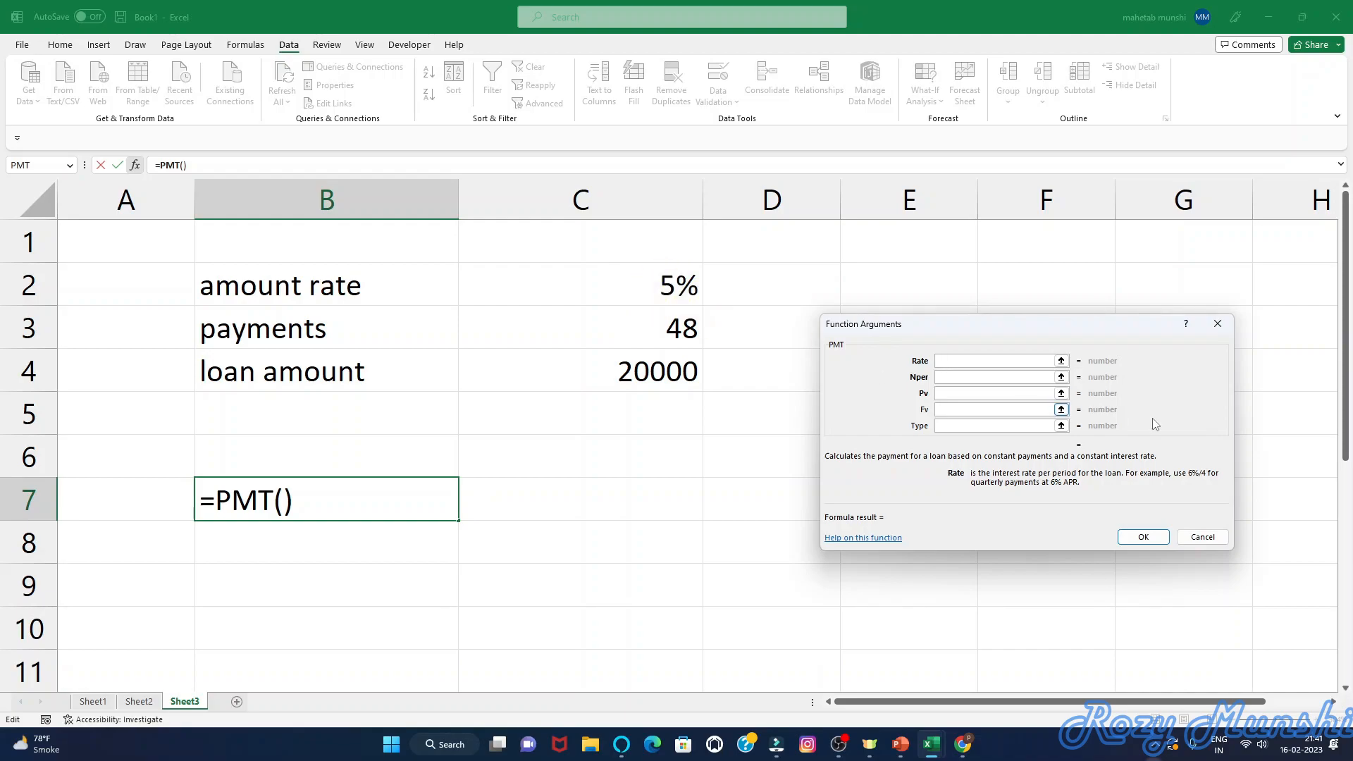
{"action": "left_click", "coordinate": [1061, 361]}
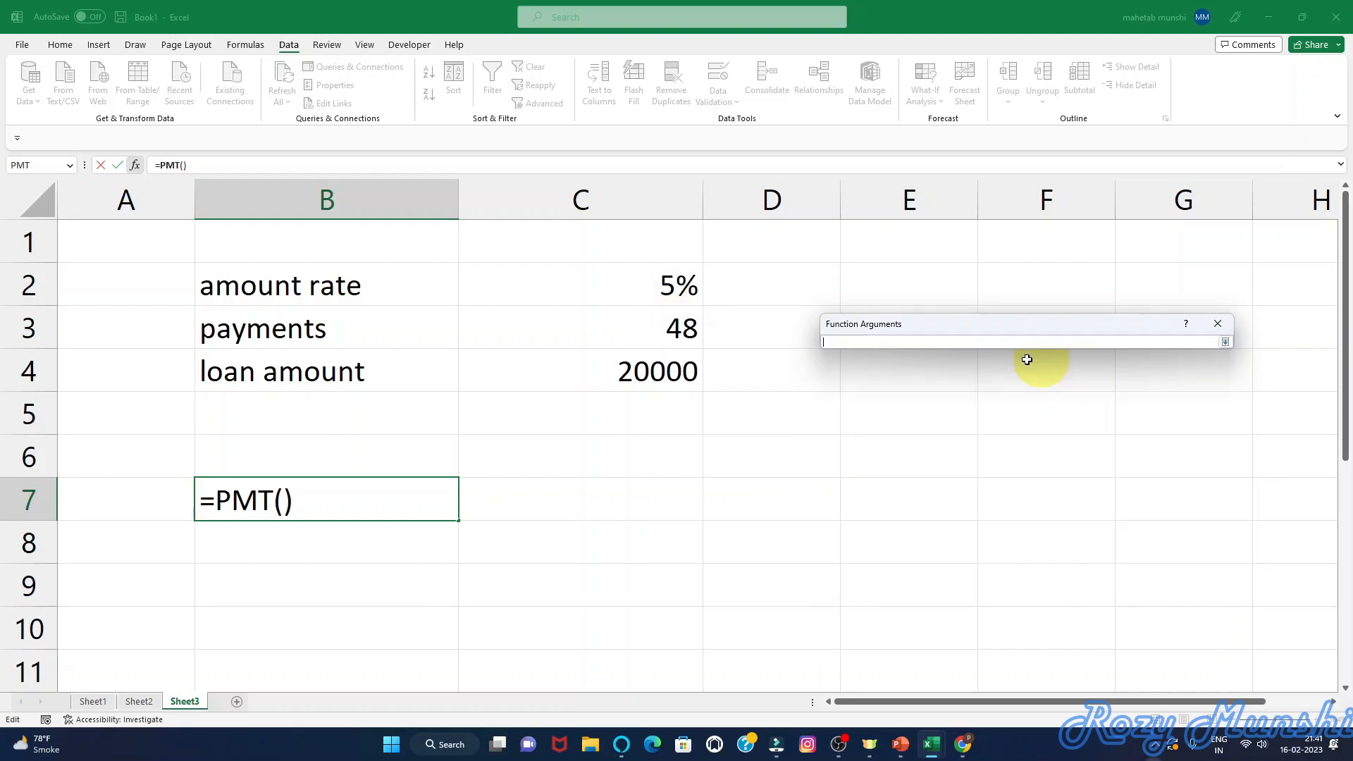
{"action": "left_click", "coordinate": [677, 285]}
{"action": "left_click", "coordinate": [1225, 342]}
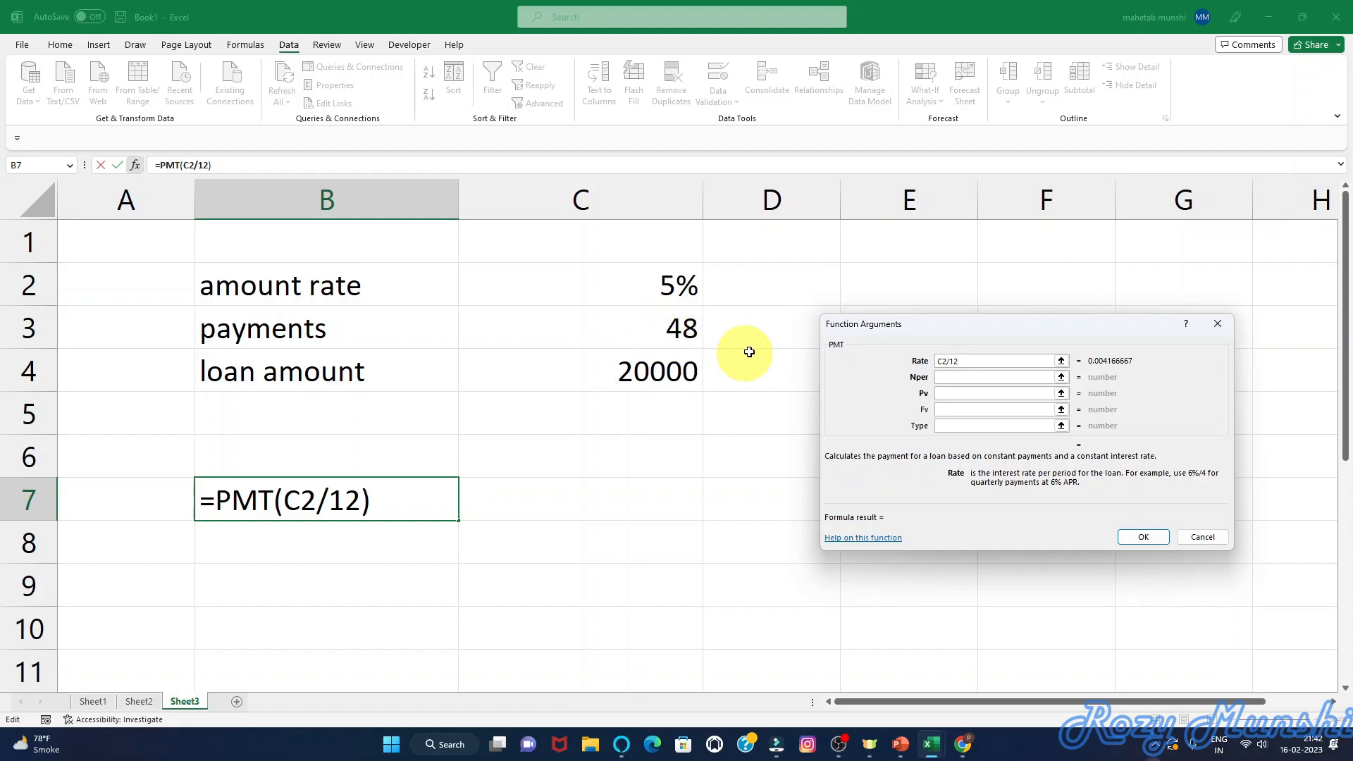
- Set the PMT function's Nper argument to the payments cell C3
{"action": "key", "text": "Tab"}
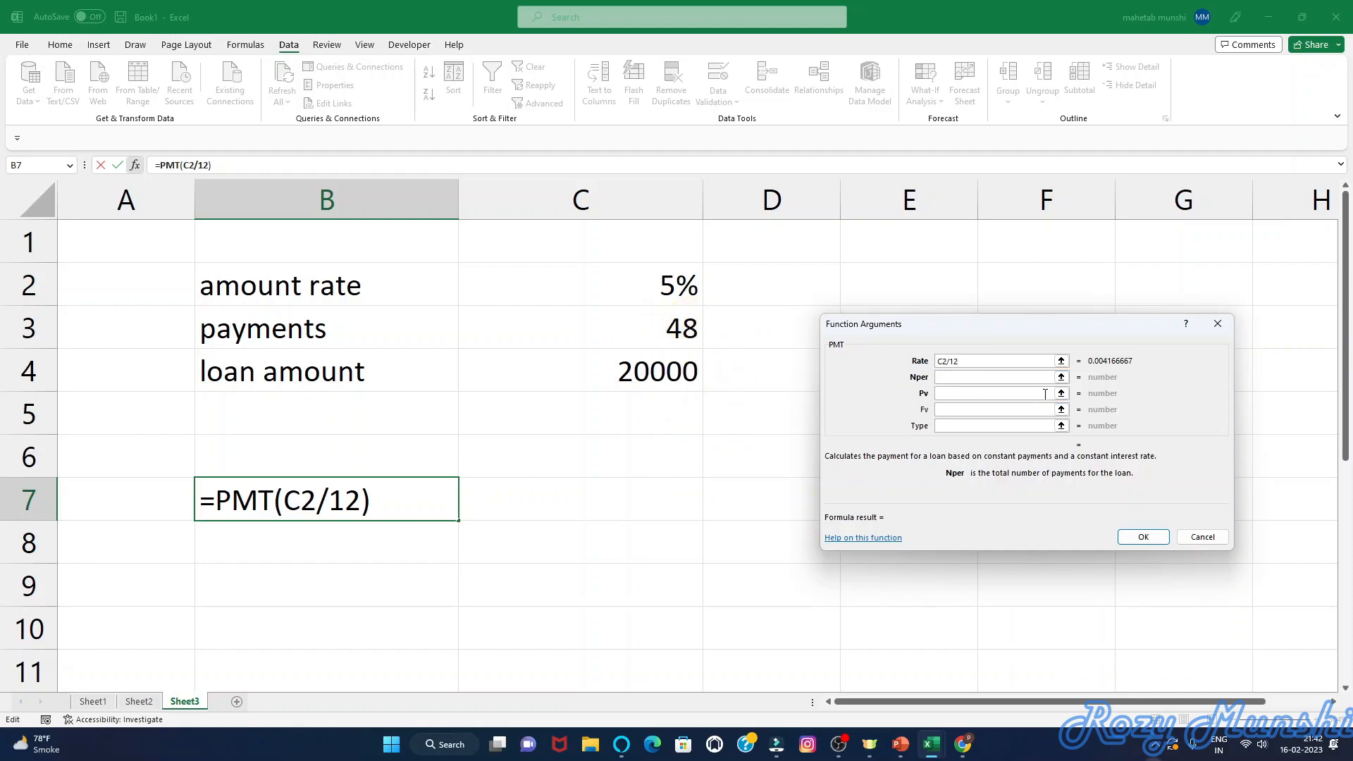
{"action": "left_click", "coordinate": [1061, 378]}
{"action": "left_click", "coordinate": [656, 325]}
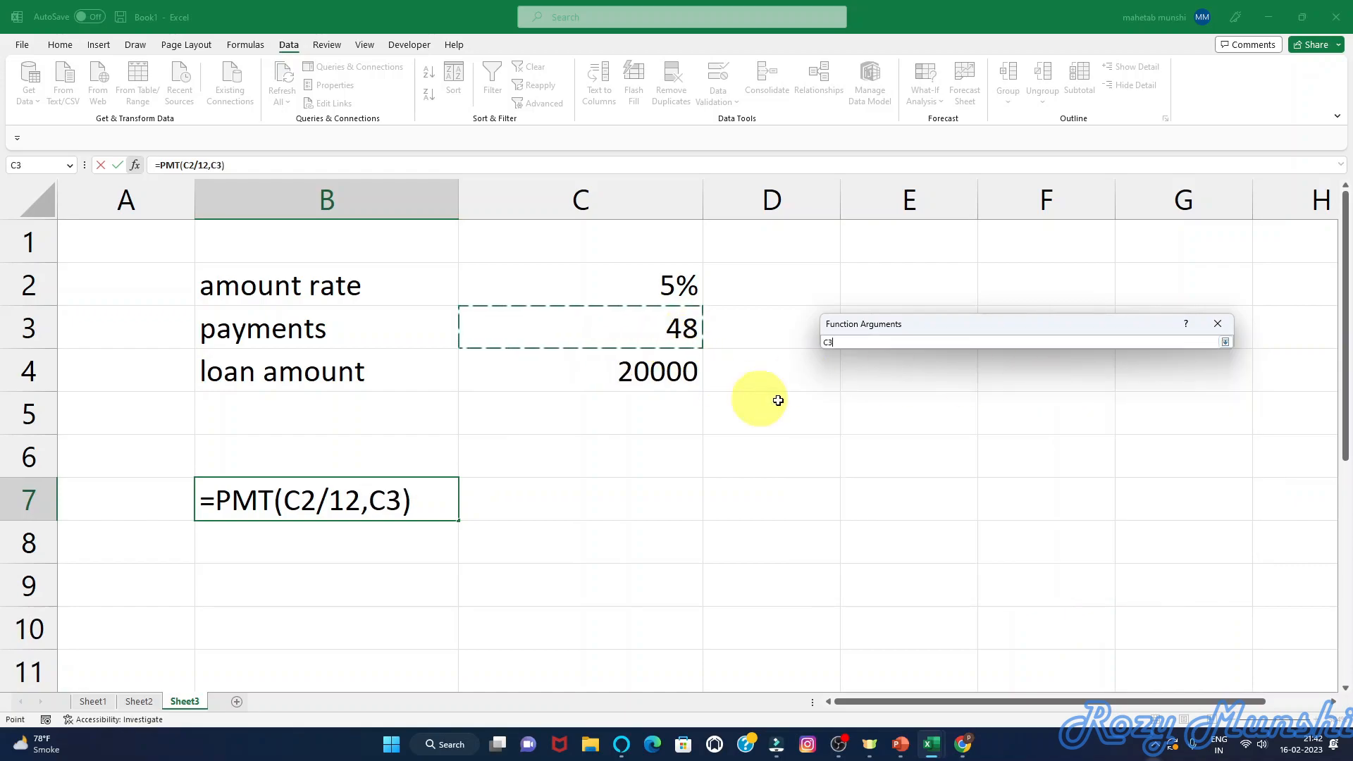
{"action": "left_click", "coordinate": [1226, 343]}
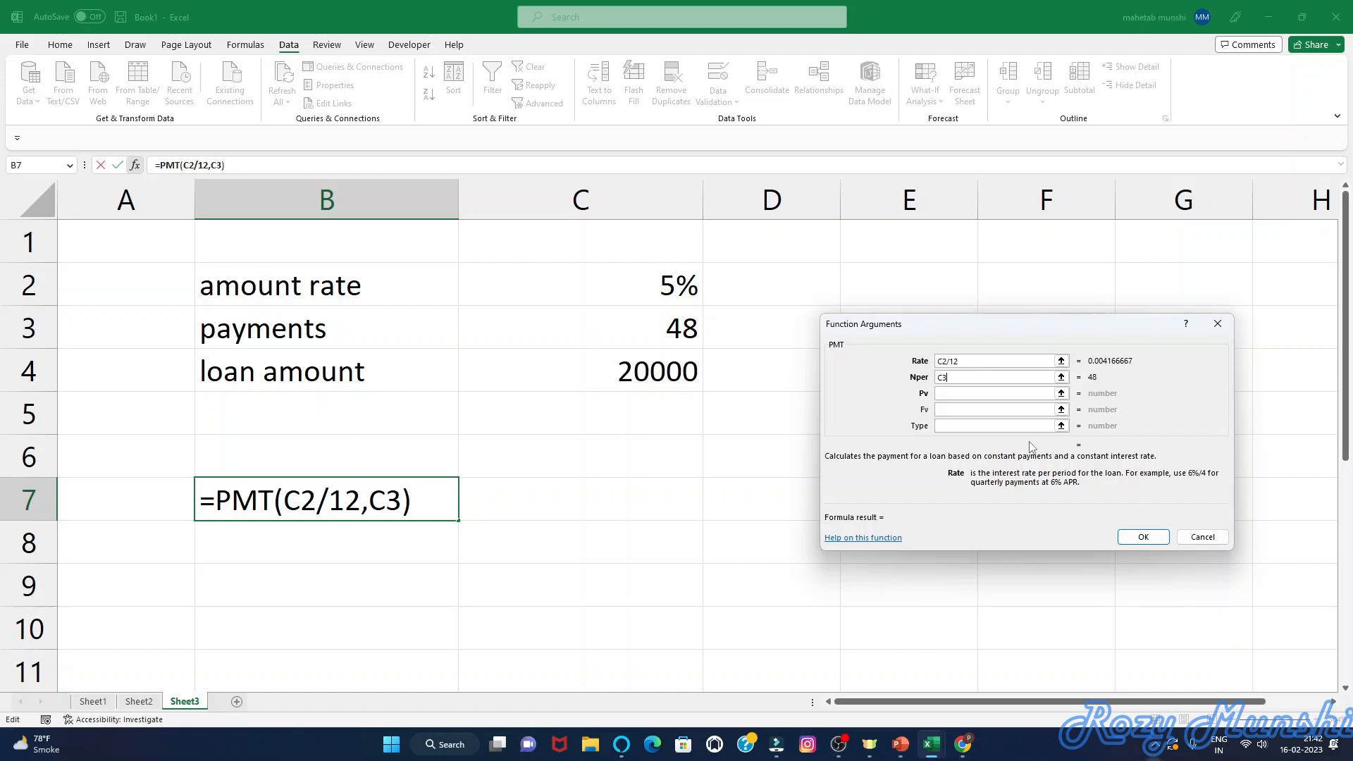
- Set the PMT function's Pv argument to -C4 and complete the formula
{"action": "left_click", "coordinate": [1062, 394]}
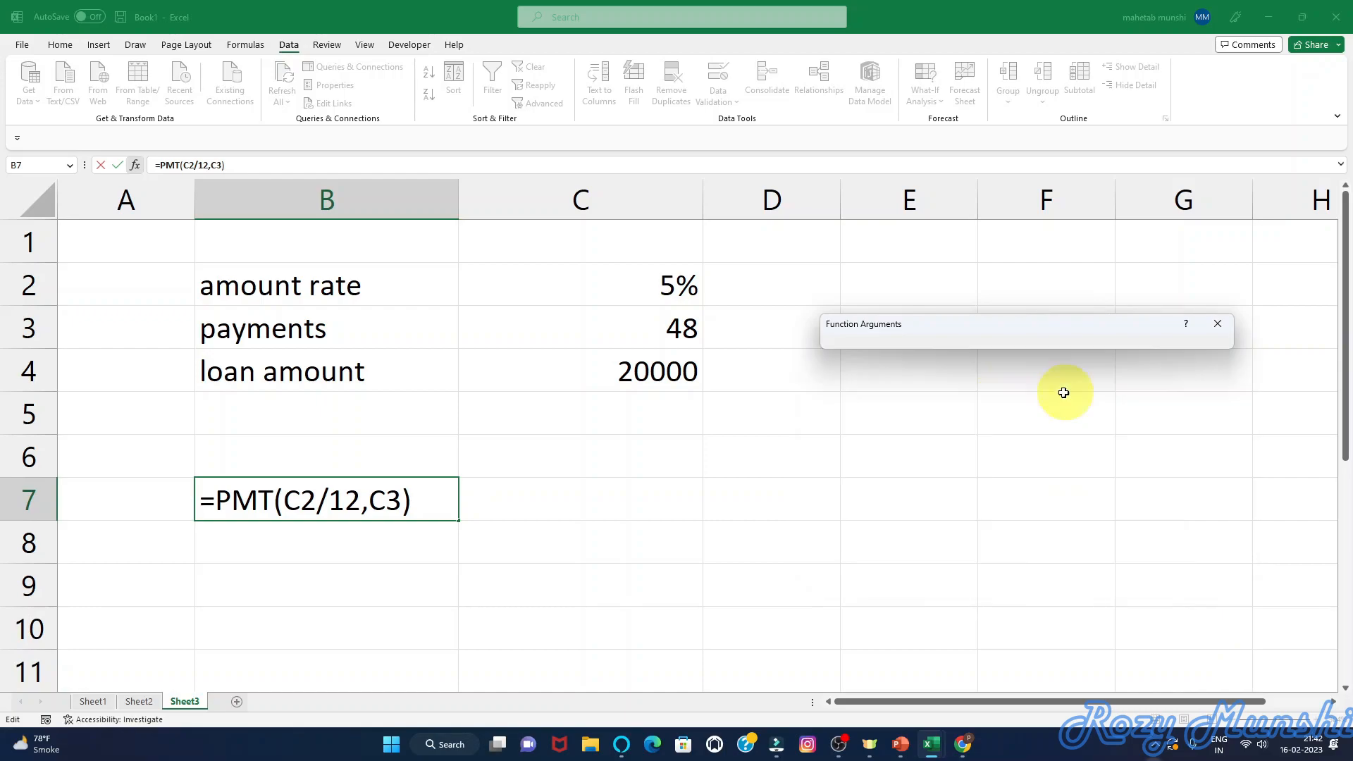
{"action": "left_click", "coordinate": [649, 372]}
{"action": "left_click", "coordinate": [1226, 342]}
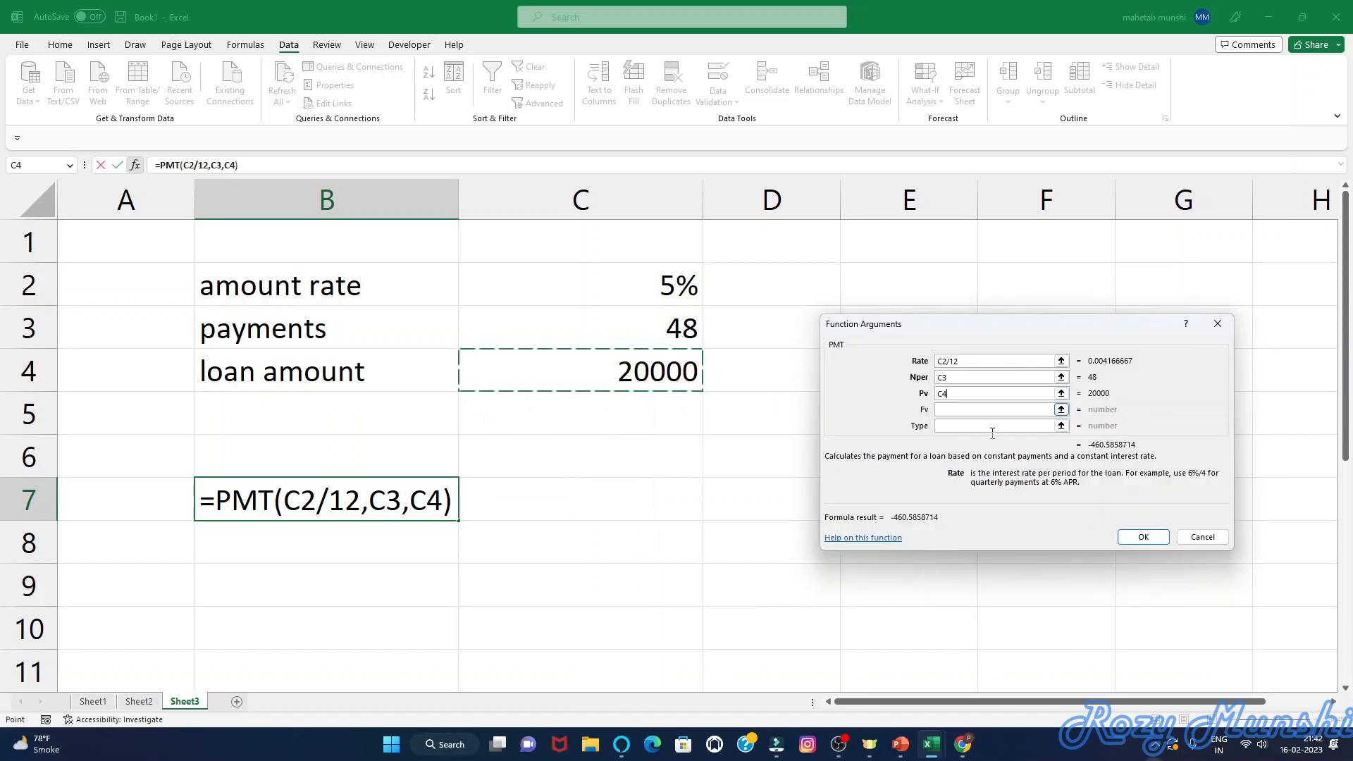
{"action": "left_click", "coordinate": [942, 393]}
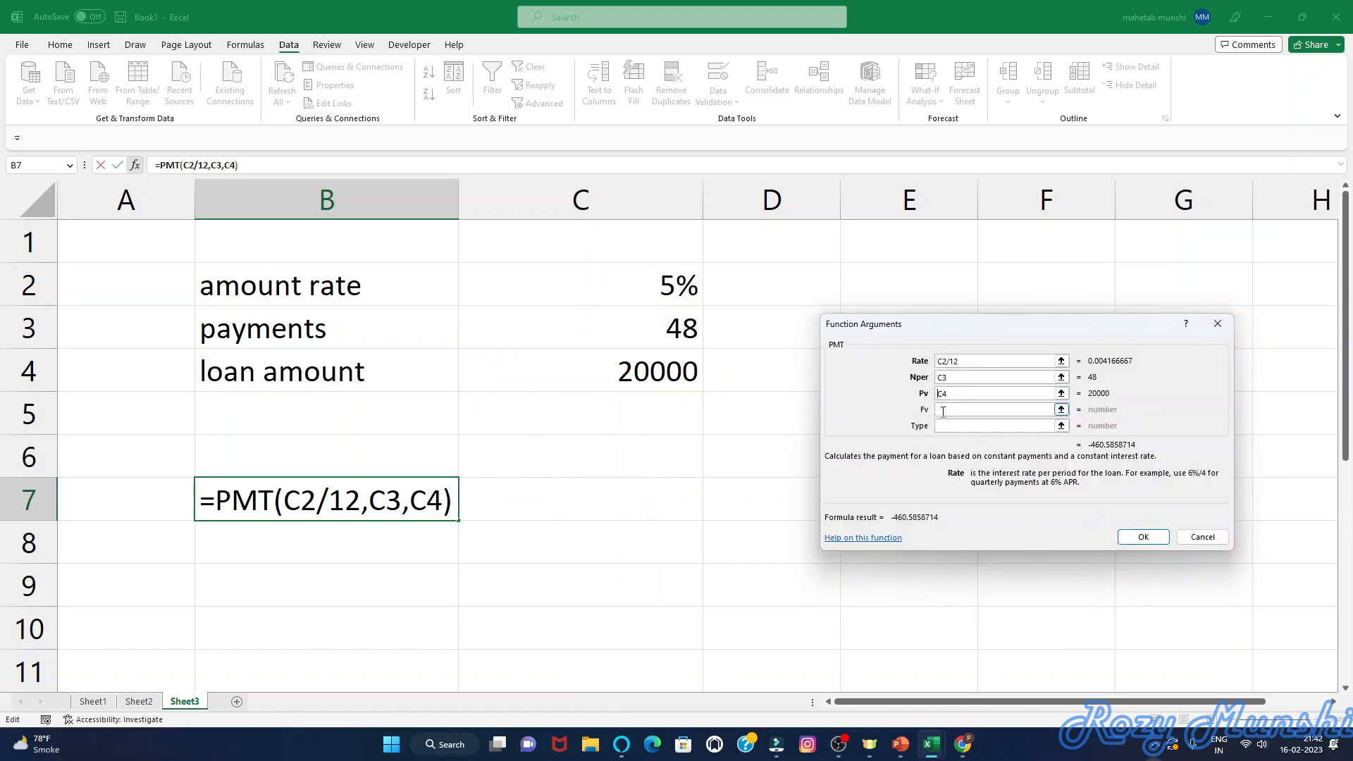
{"action": "type", "text": "-"}
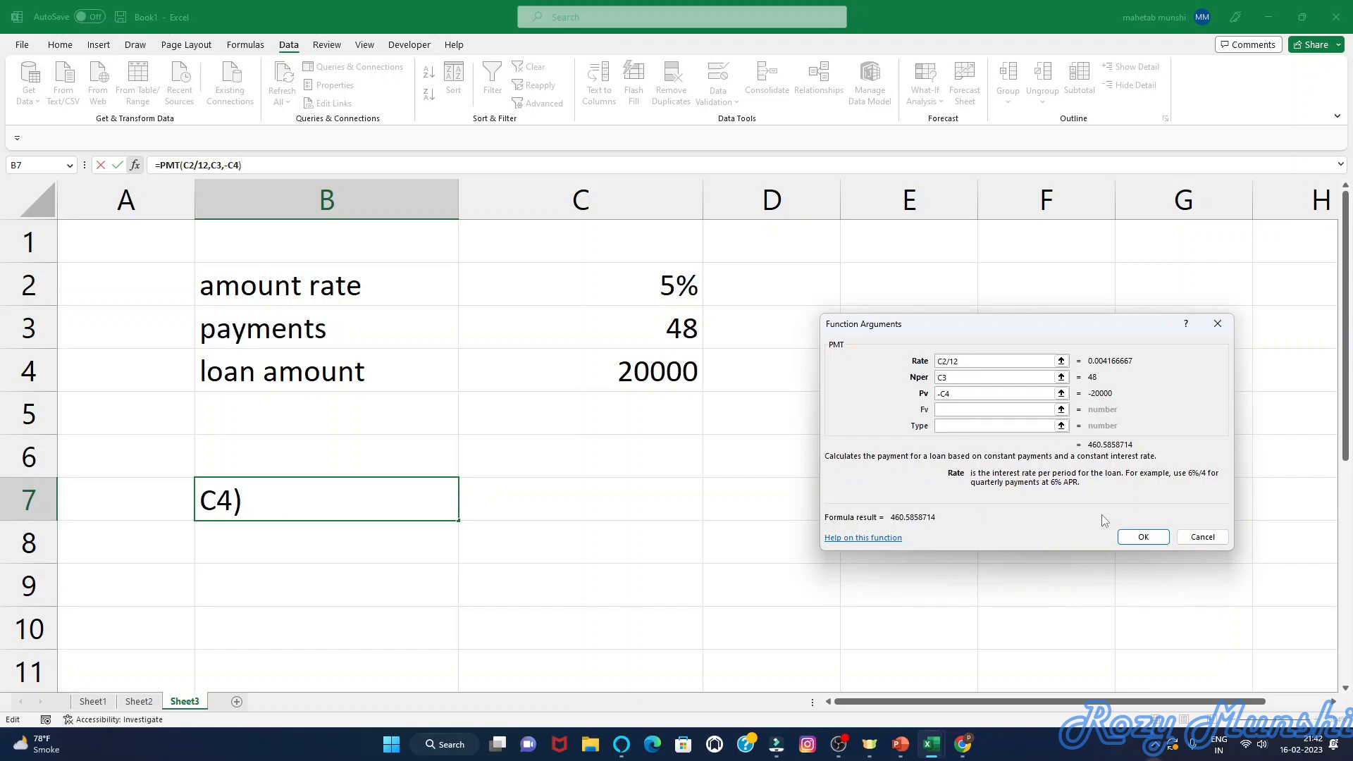
{"action": "left_click", "coordinate": [1142, 536]}
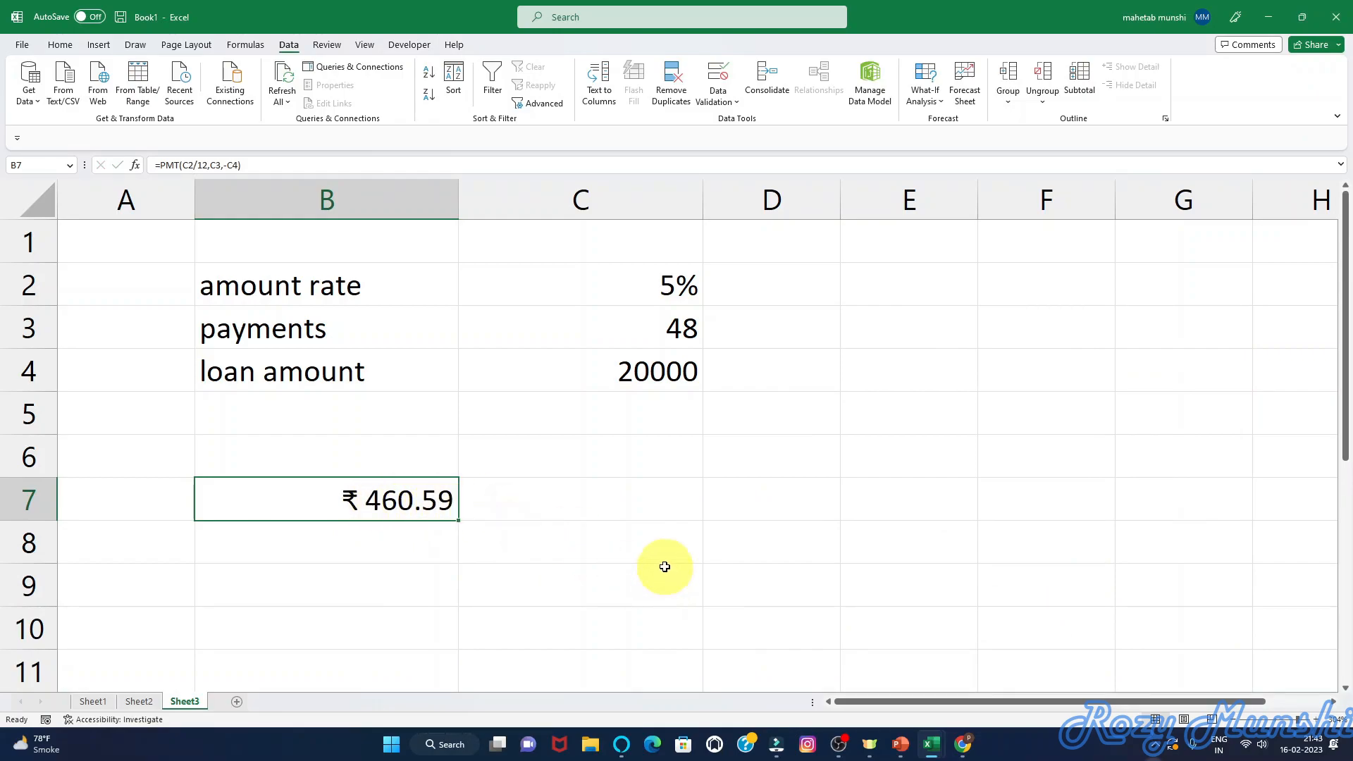
- Enter 12 in B8 and 24 in B9, and extend the series down to 120 in B17
{"action": "scroll", "coordinate": [665, 564], "scroll_direction": "down", "scroll_amount": 1}
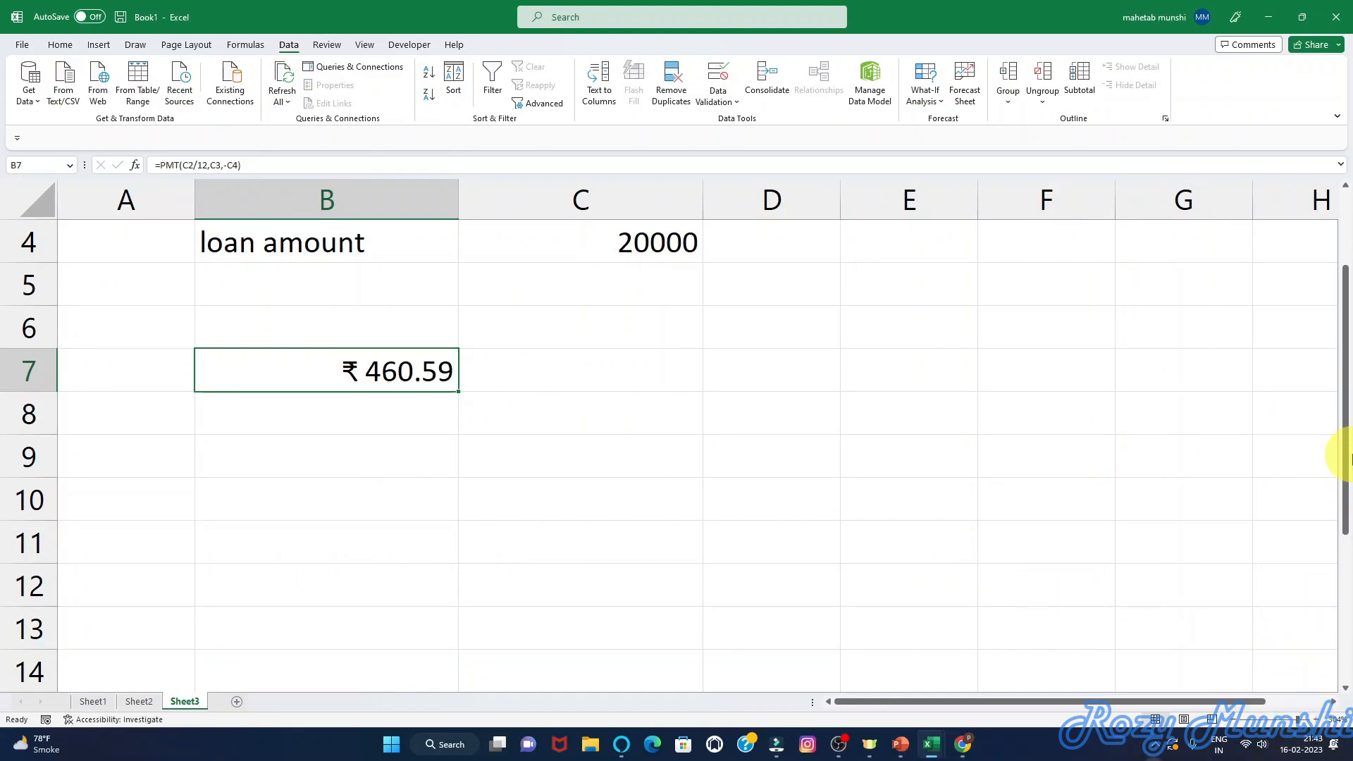
{"action": "mouse_move", "coordinate": [1345, 462]}
{"action": "left_mouse_down"}
{"action": "mouse_move", "coordinate": [1348, 474]}
{"action": "mouse_move", "coordinate": [1342, 451]}
{"action": "left_mouse_up"}
{"action": "left_click", "coordinate": [317, 377]}
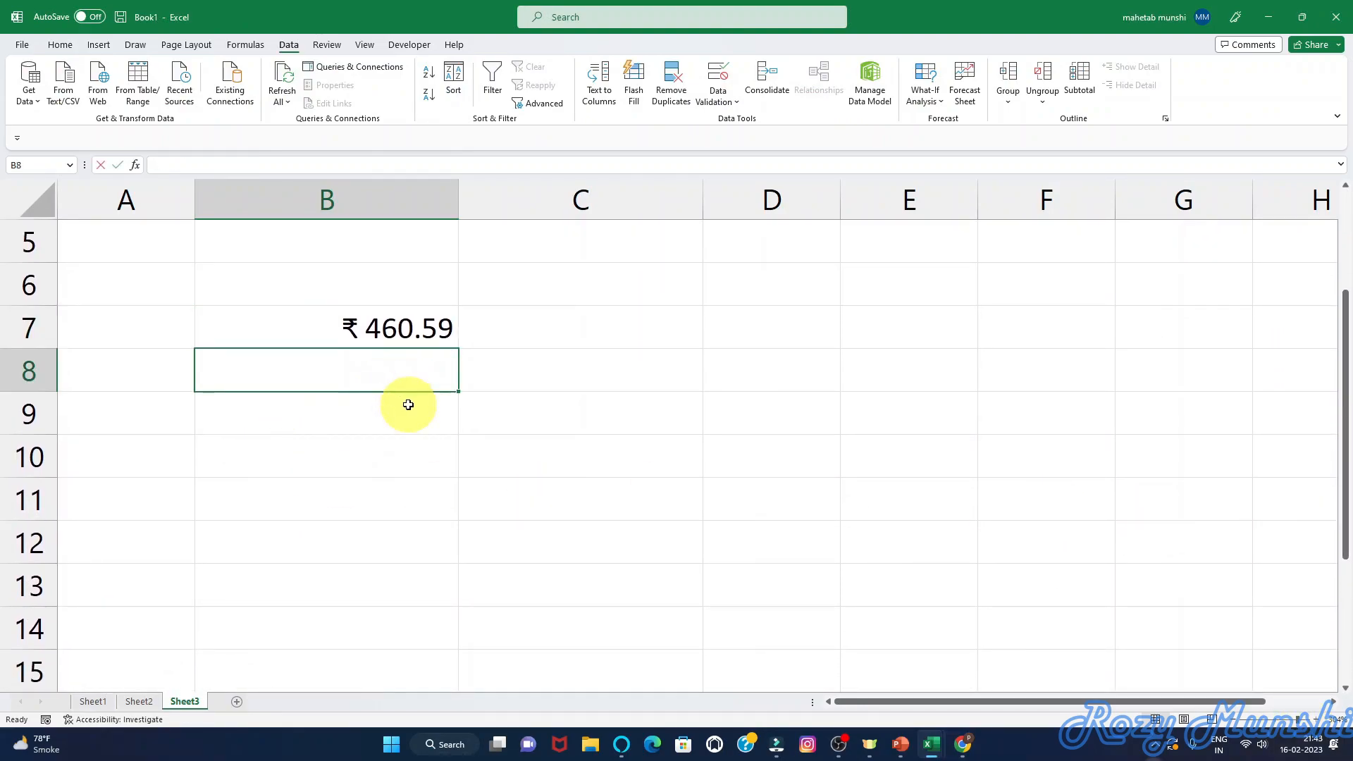
{"action": "type", "text": "12"}
{"action": "key", "text": "Return"}
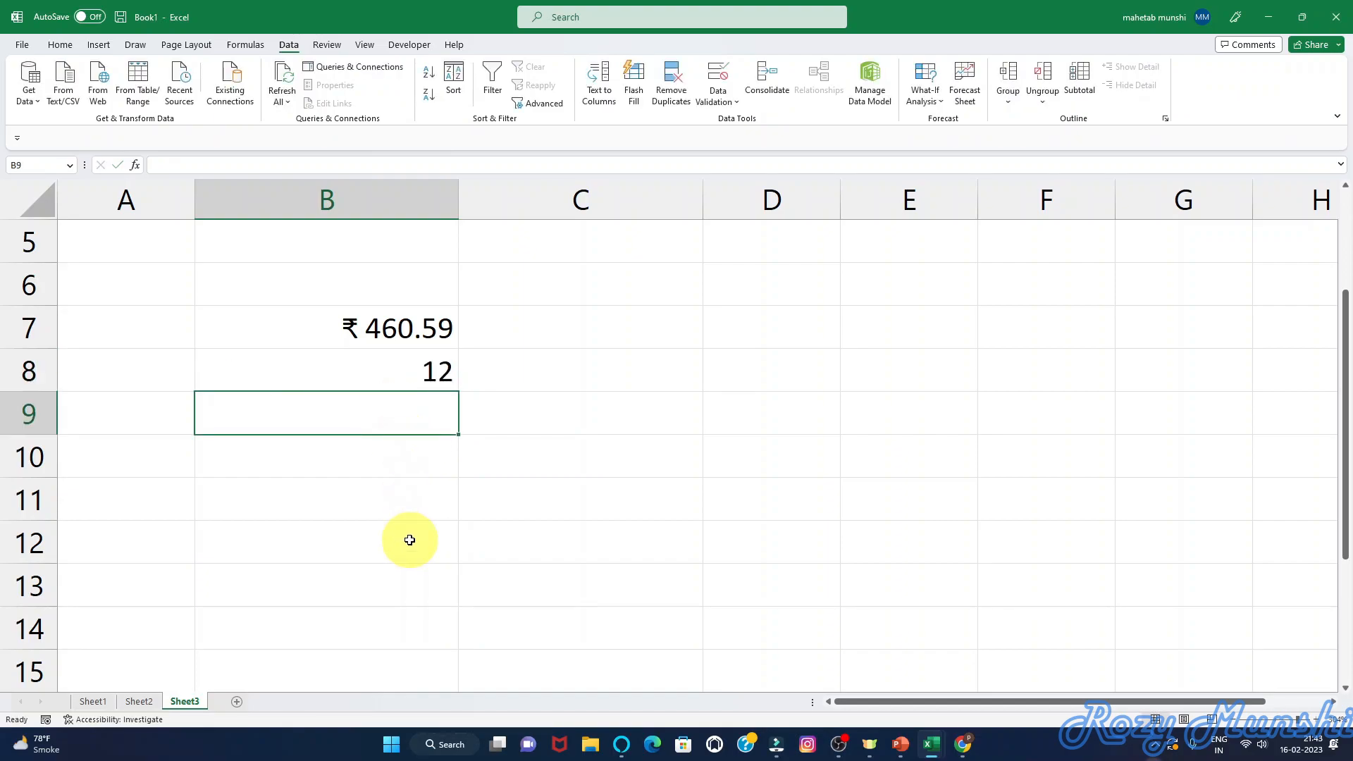
{"action": "type", "text": "24"}
{"action": "left_click", "coordinate": [410, 540]}
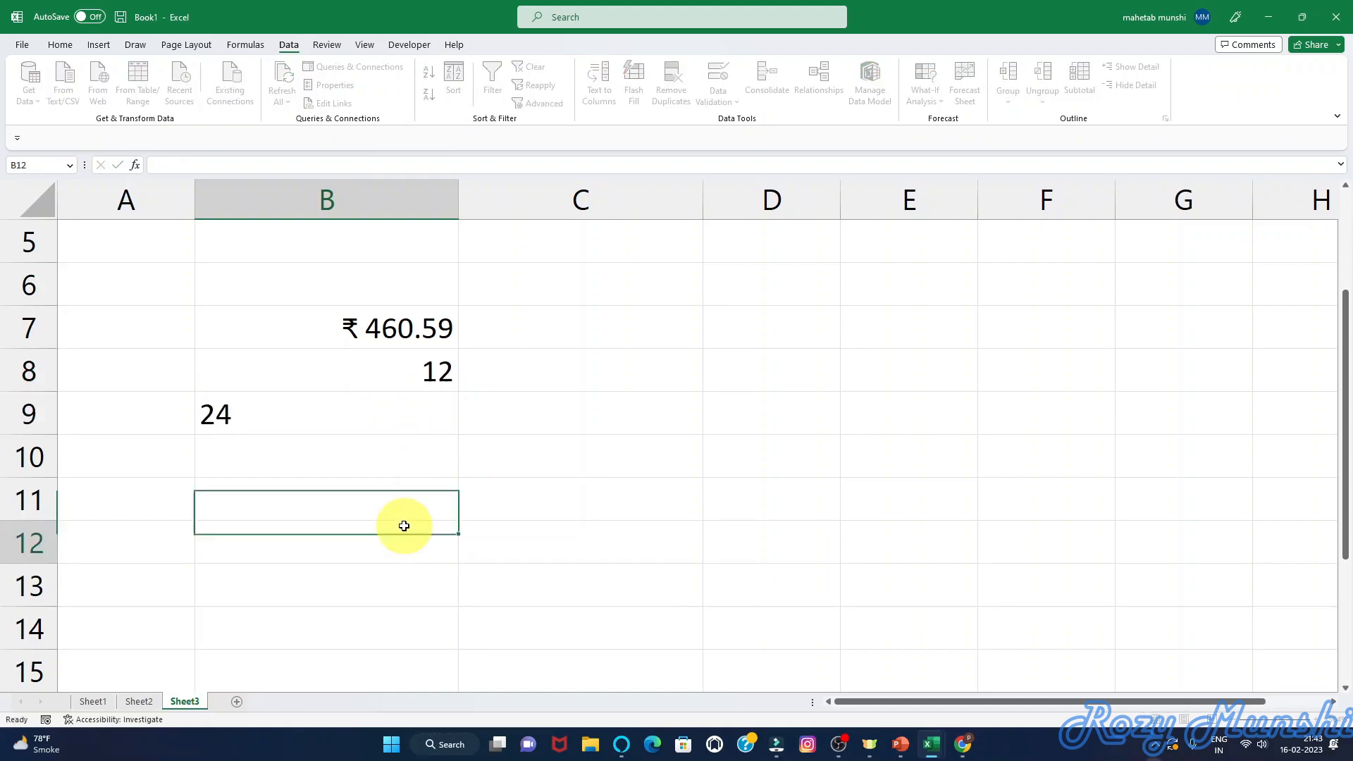
{"action": "left_click_drag", "start_coordinate": [416, 381], "coordinate": [449, 631]}
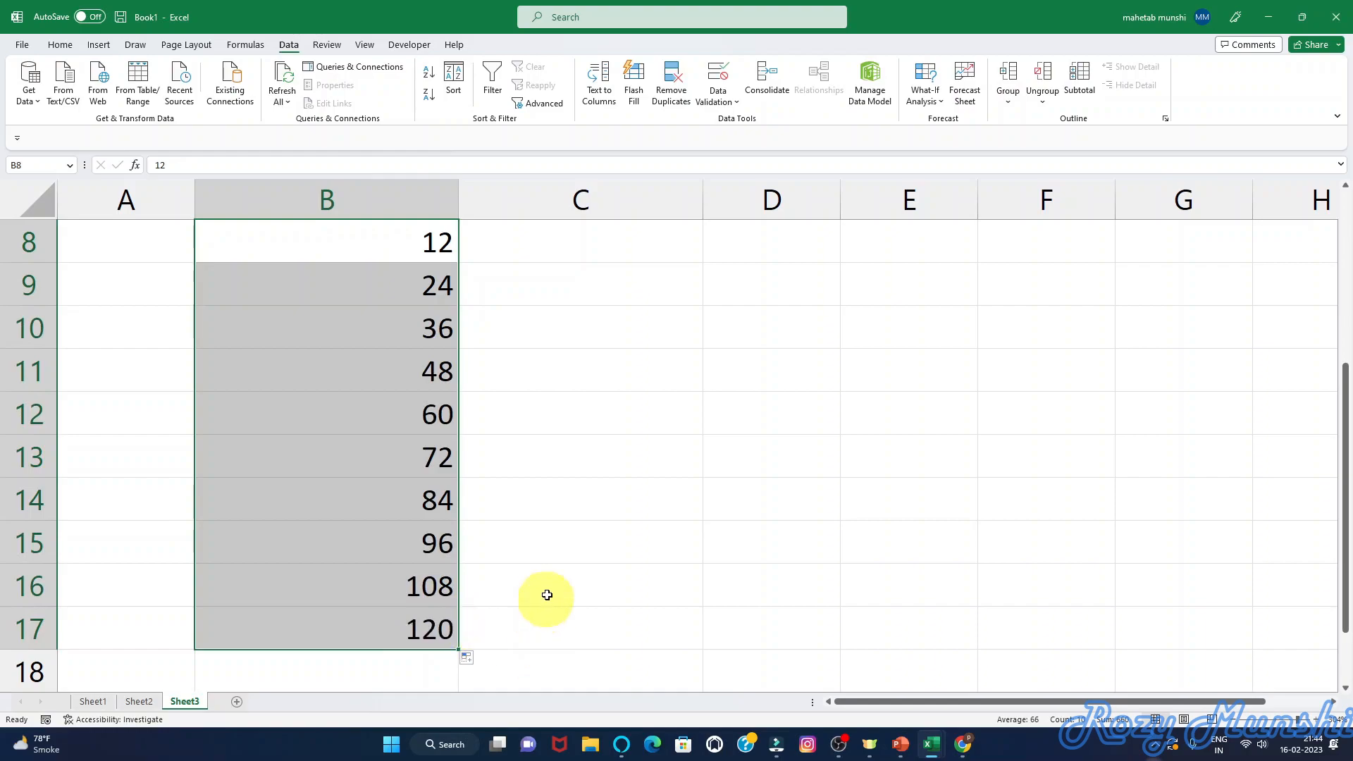
- Check the series of payment counts in B8:B17 below the PMT result
{"action": "scroll", "coordinate": [550, 536], "scroll_direction": "up", "scroll_amount": 2}
{"action": "scroll", "coordinate": [468, 539], "scroll_direction": "down", "scroll_amount": 1}
{"action": "left_click", "coordinate": [437, 412]}
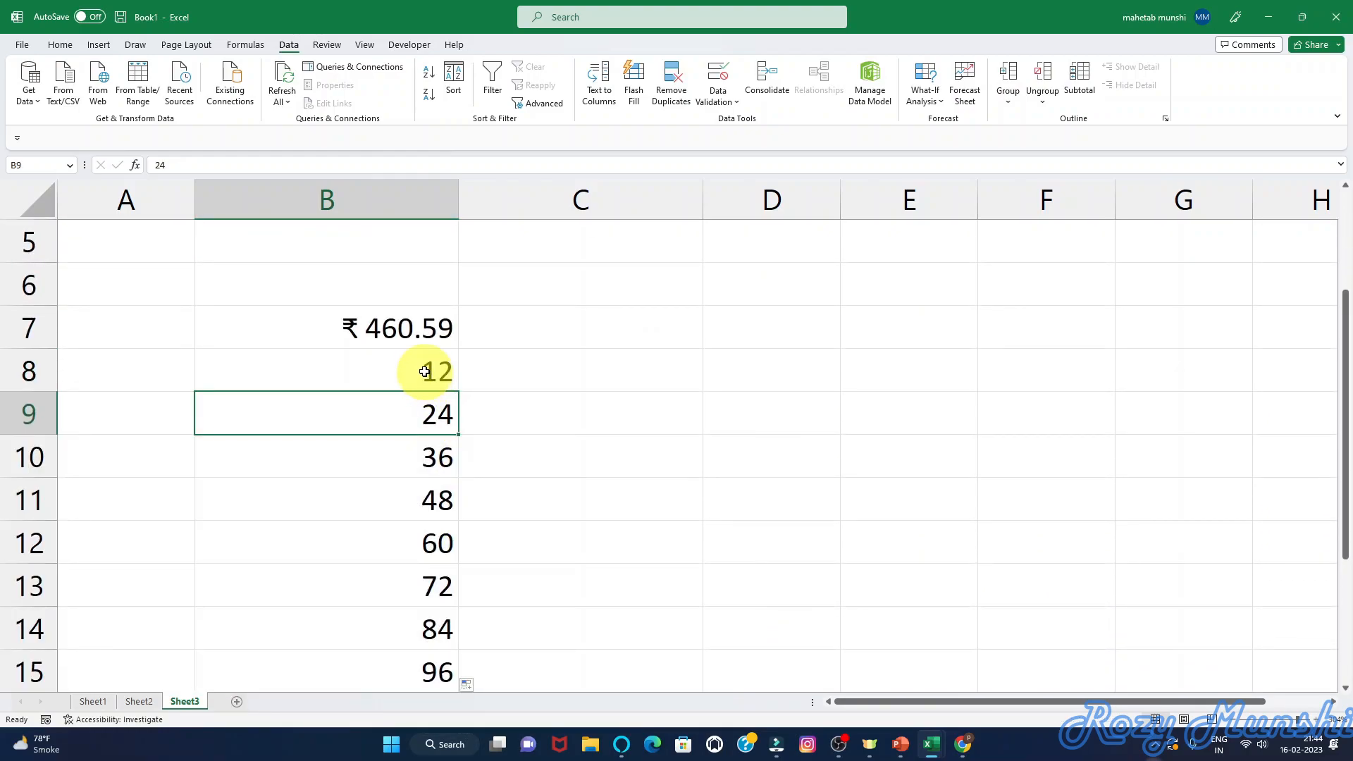
{"action": "left_click", "coordinate": [424, 372]}
{"action": "left_click", "coordinate": [437, 412]}
{"action": "left_click", "coordinate": [437, 458]}
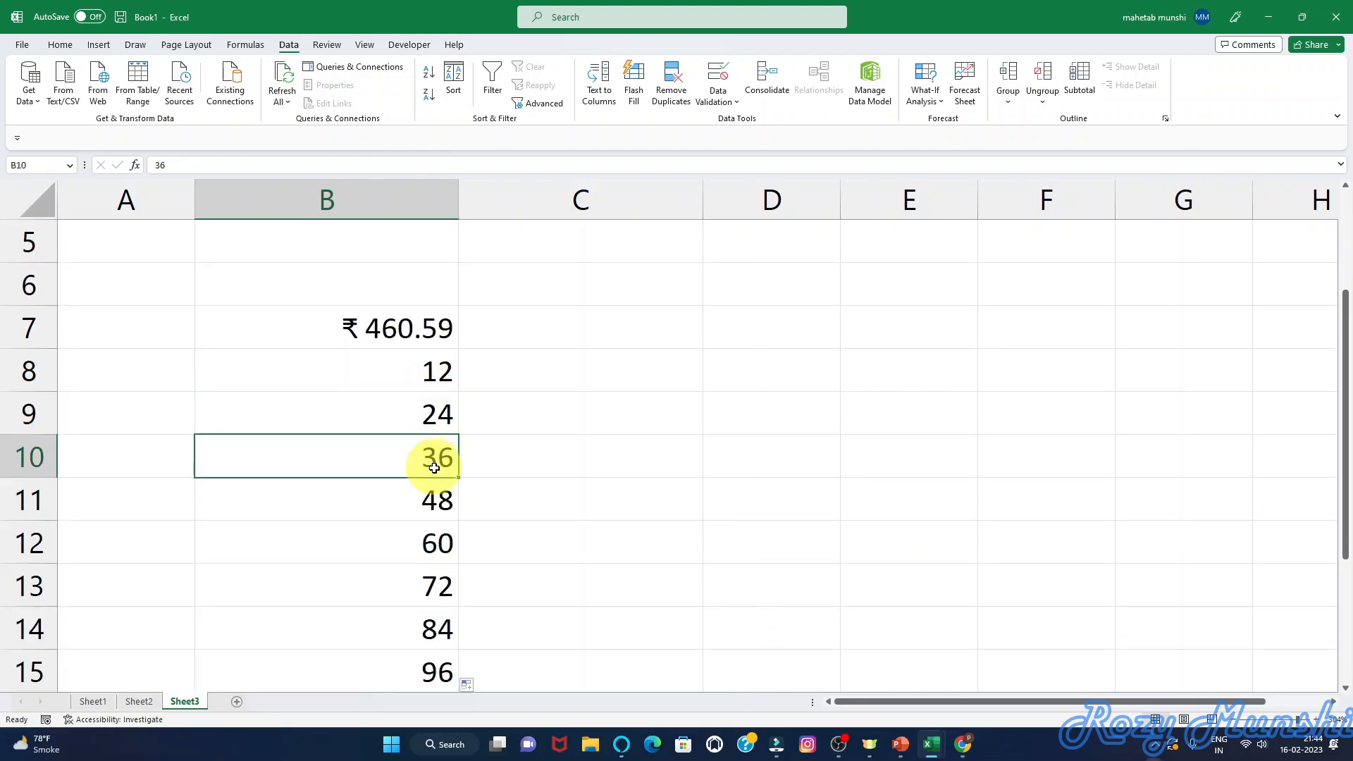
{"action": "left_click", "coordinate": [430, 505]}
{"action": "scroll", "coordinate": [416, 556], "scroll_direction": "down", "scroll_amount": 4}
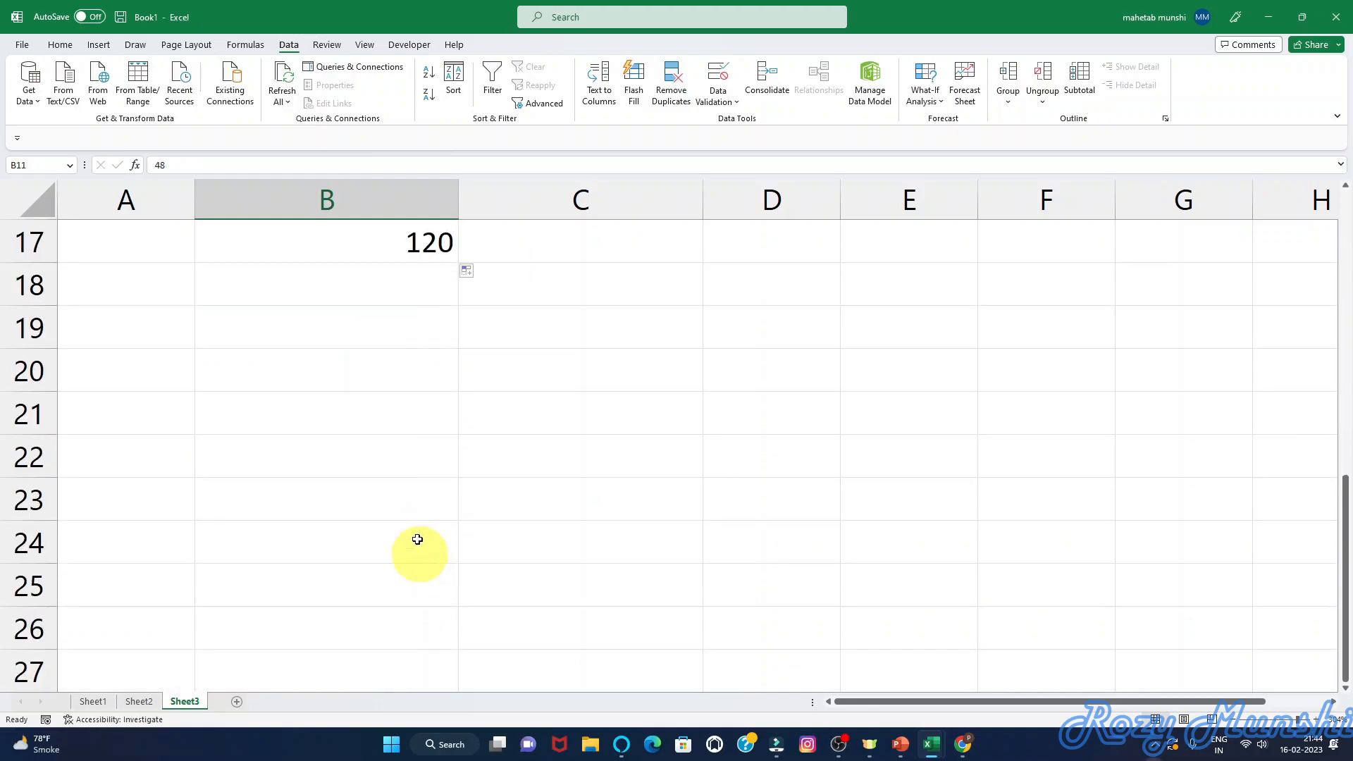
{"action": "scroll", "coordinate": [413, 494], "scroll_direction": "up", "scroll_amount": 1}
{"action": "scroll", "coordinate": [417, 392], "scroll_direction": "up", "scroll_amount": 1}
{"action": "left_click", "coordinate": [416, 368]}
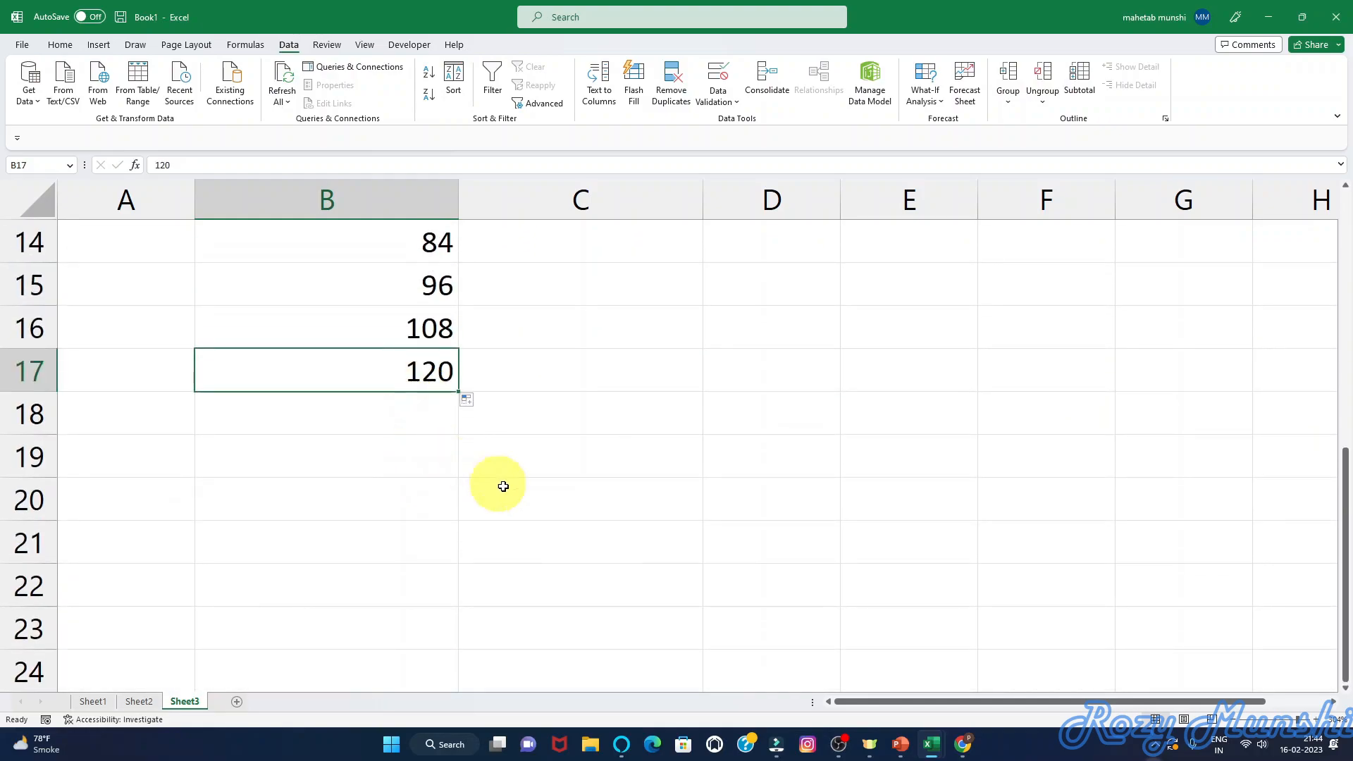
- Enter the interest rates 2% in C7 and 4% in D7, beside the PMT result
{"action": "scroll", "coordinate": [539, 508], "scroll_direction": "up", "scroll_amount": 3}
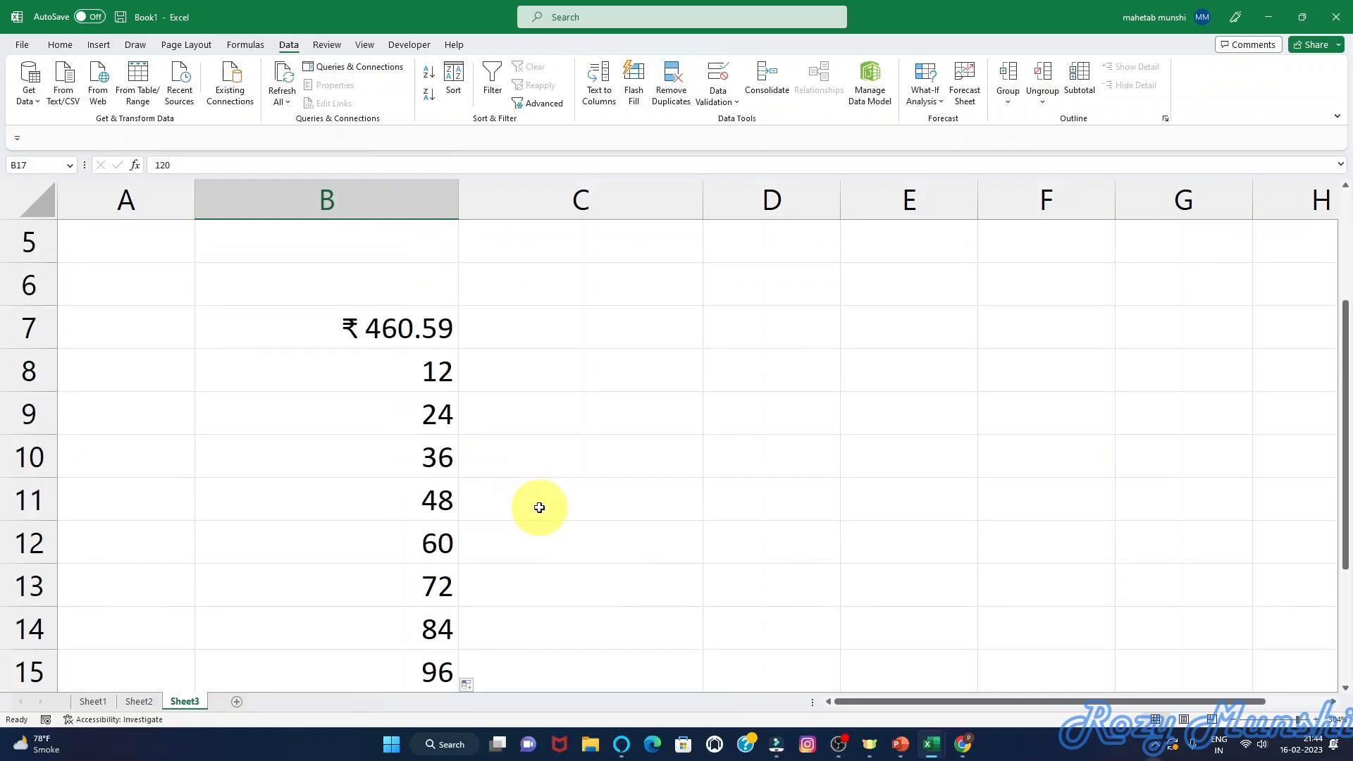
{"action": "left_click", "coordinate": [540, 332]}
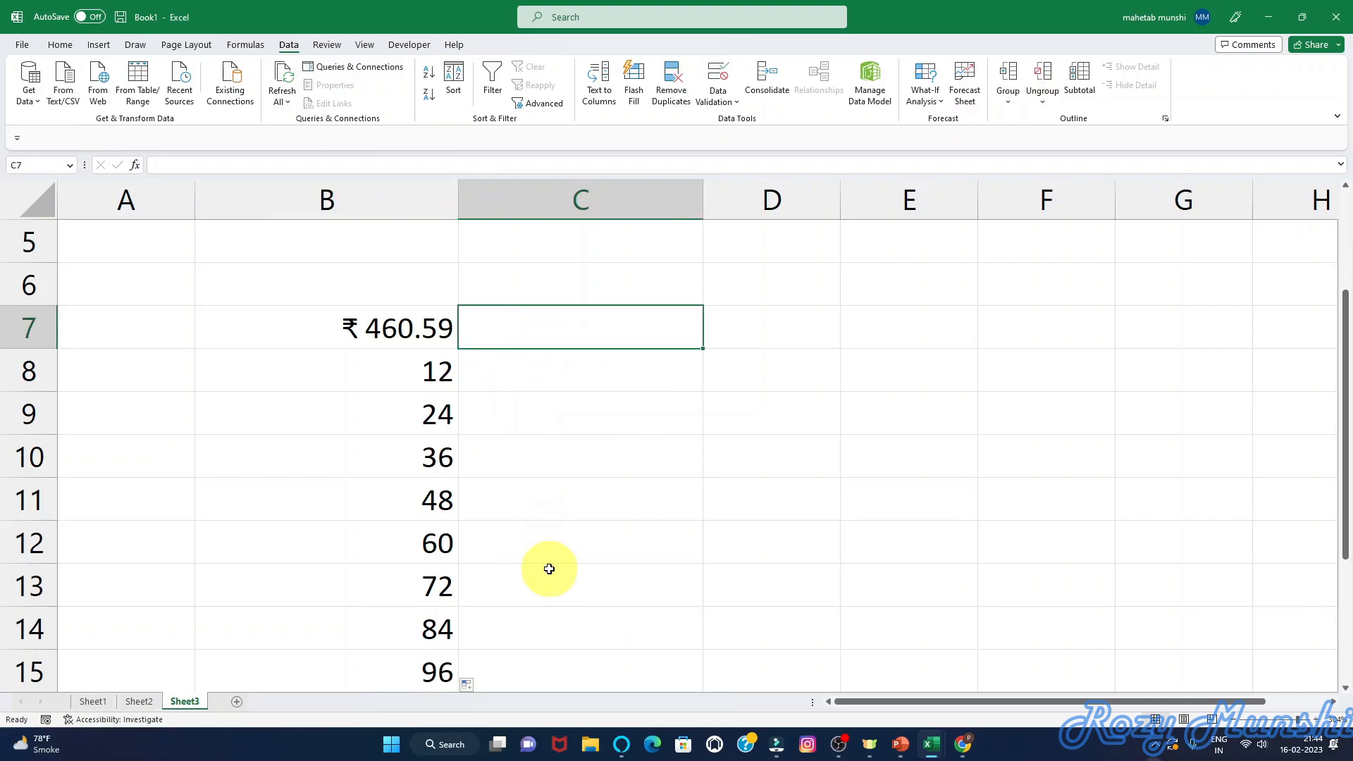
{"action": "type", "text": "2"}
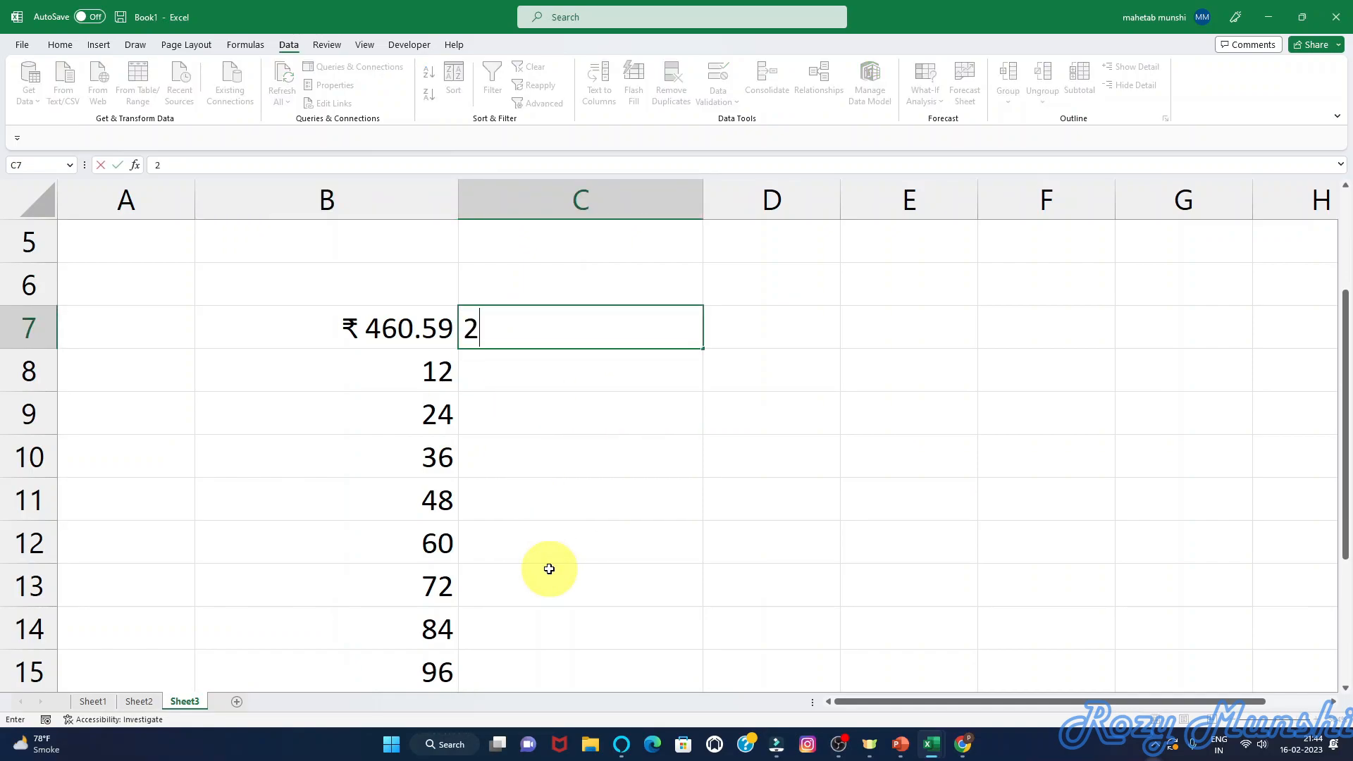
{"action": "key", "text": "Tab"}
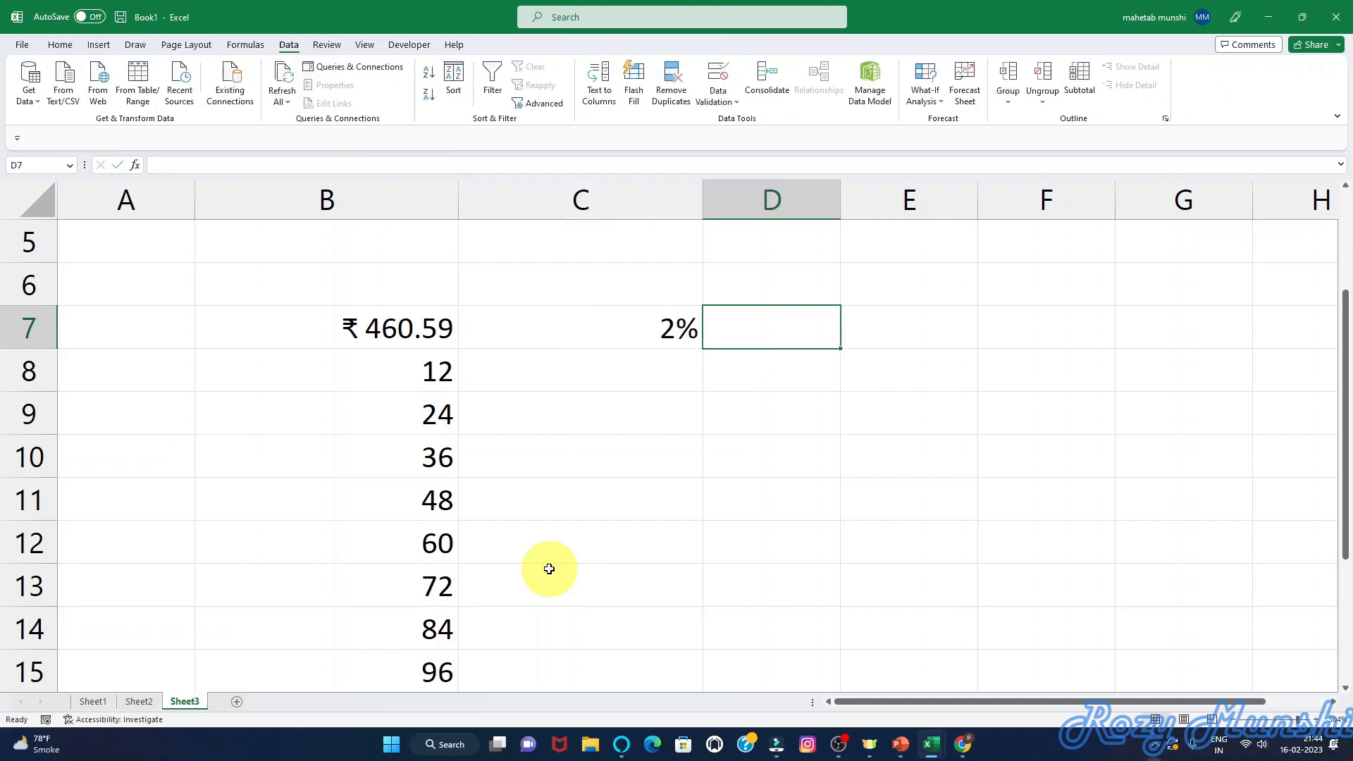
{"action": "type", "text": "4"}
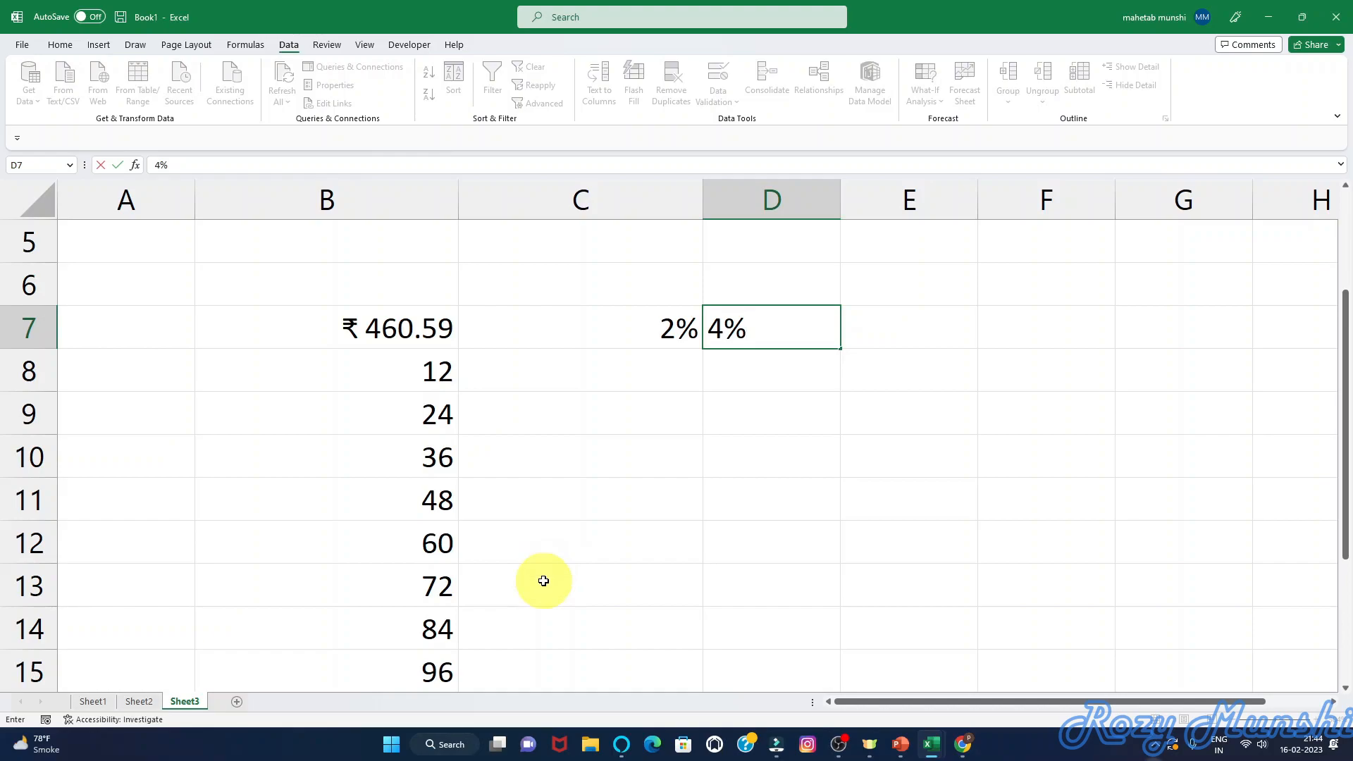
{"action": "left_click", "coordinate": [647, 339]}
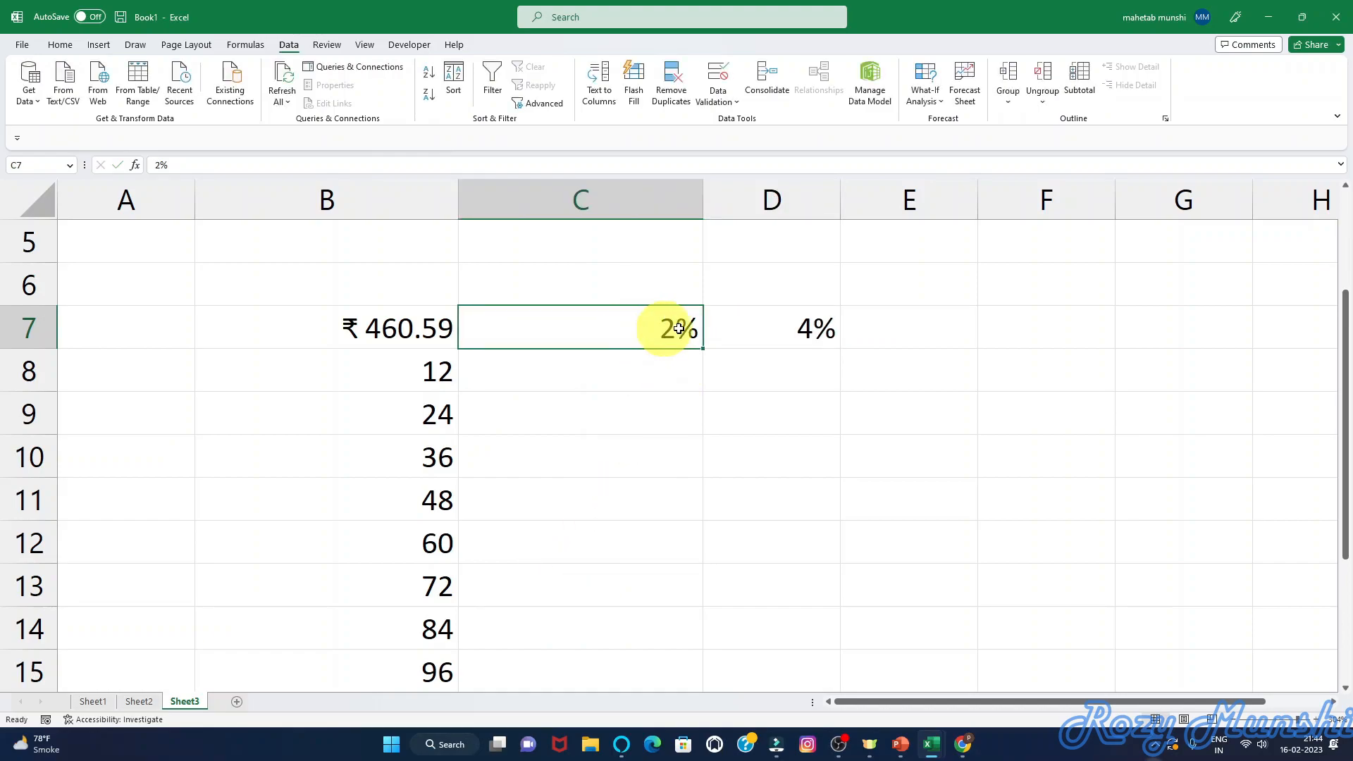
- Extend the interest rate series from C7:D7 across row 7 to 14% in I7
{"action": "left_click_drag", "start_coordinate": [659, 323], "coordinate": [771, 323]}
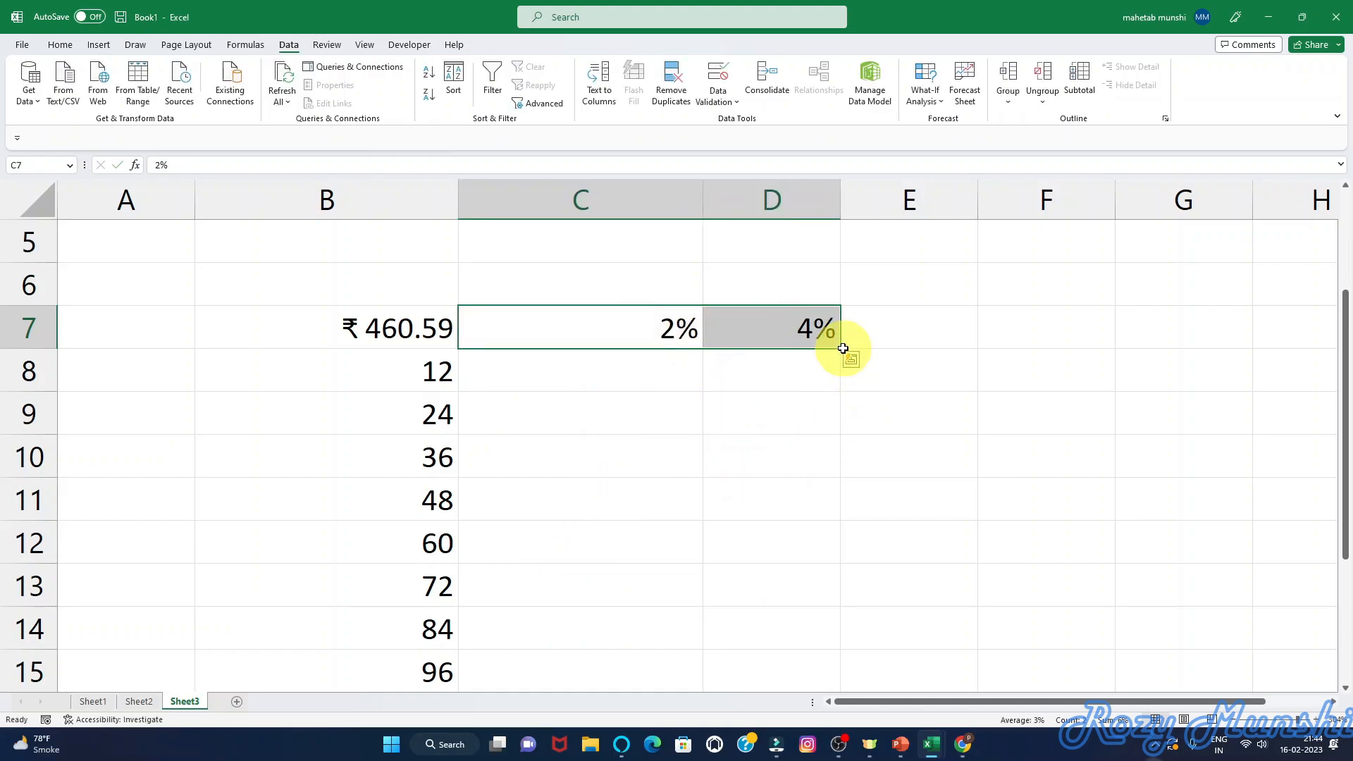
{"action": "left_click_drag", "start_coordinate": [844, 347], "coordinate": [1097, 340]}
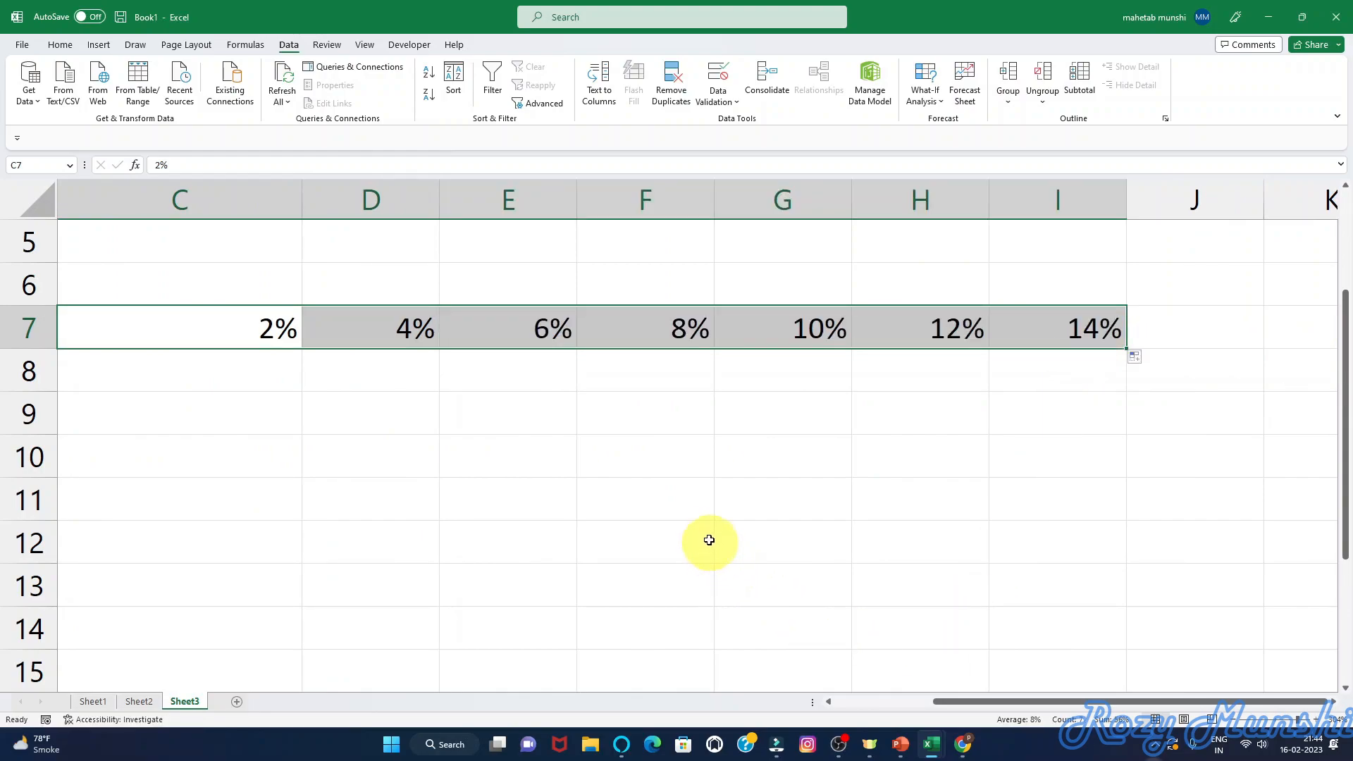
{"action": "left_click_drag", "start_coordinate": [990, 703], "coordinate": [884, 699]}
{"action": "left_click", "coordinate": [1048, 566]}
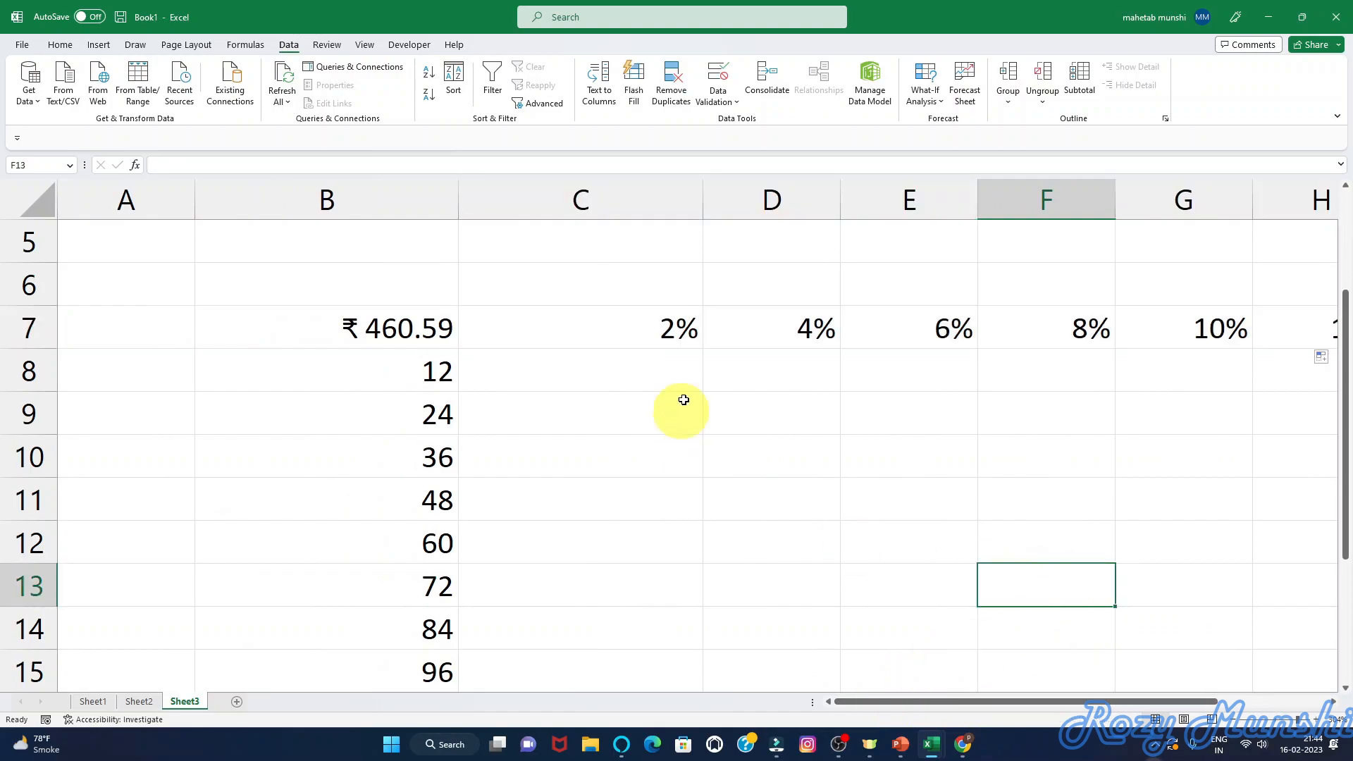
- Review the interest rates across row 7 and the payment counts down column B
{"action": "left_click", "coordinate": [655, 327]}
{"action": "left_click", "coordinate": [743, 340]}
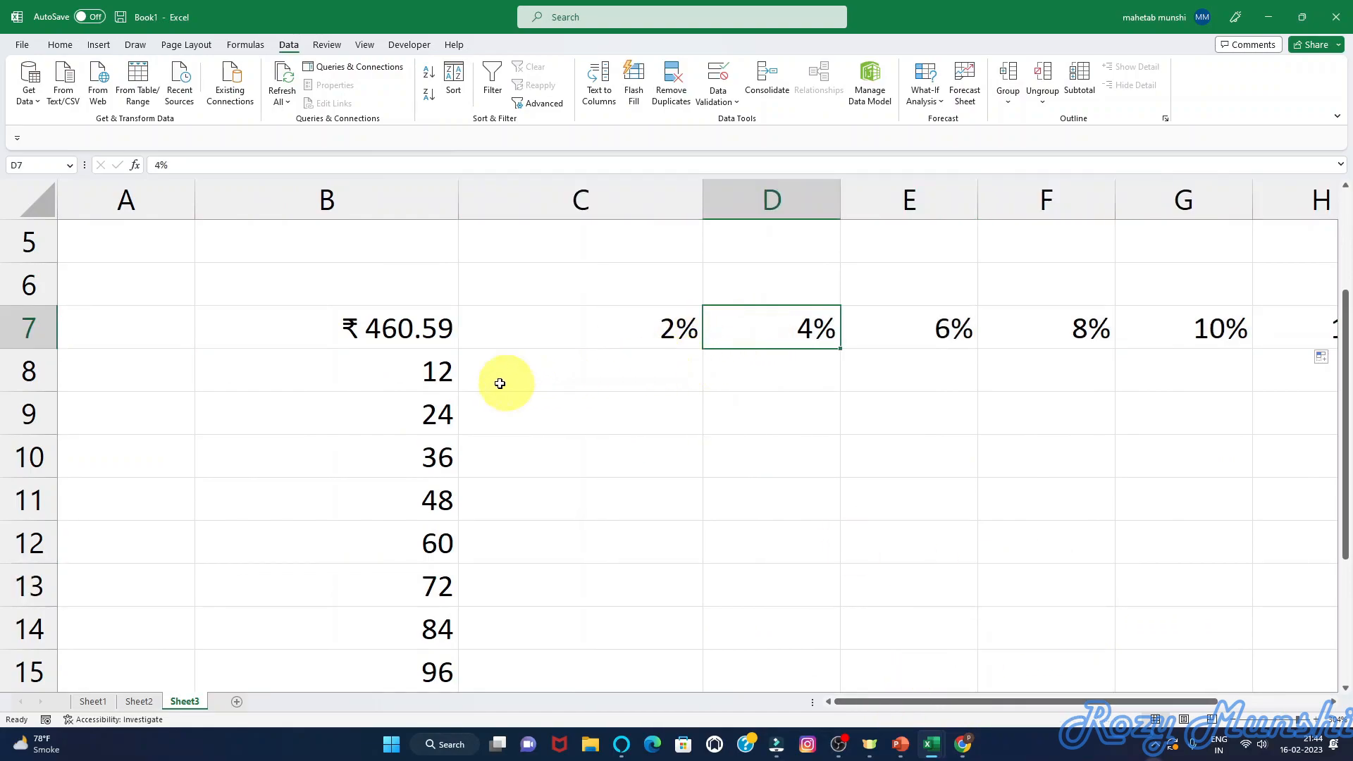
{"action": "left_click", "coordinate": [438, 374]}
{"action": "left_click", "coordinate": [434, 454]}
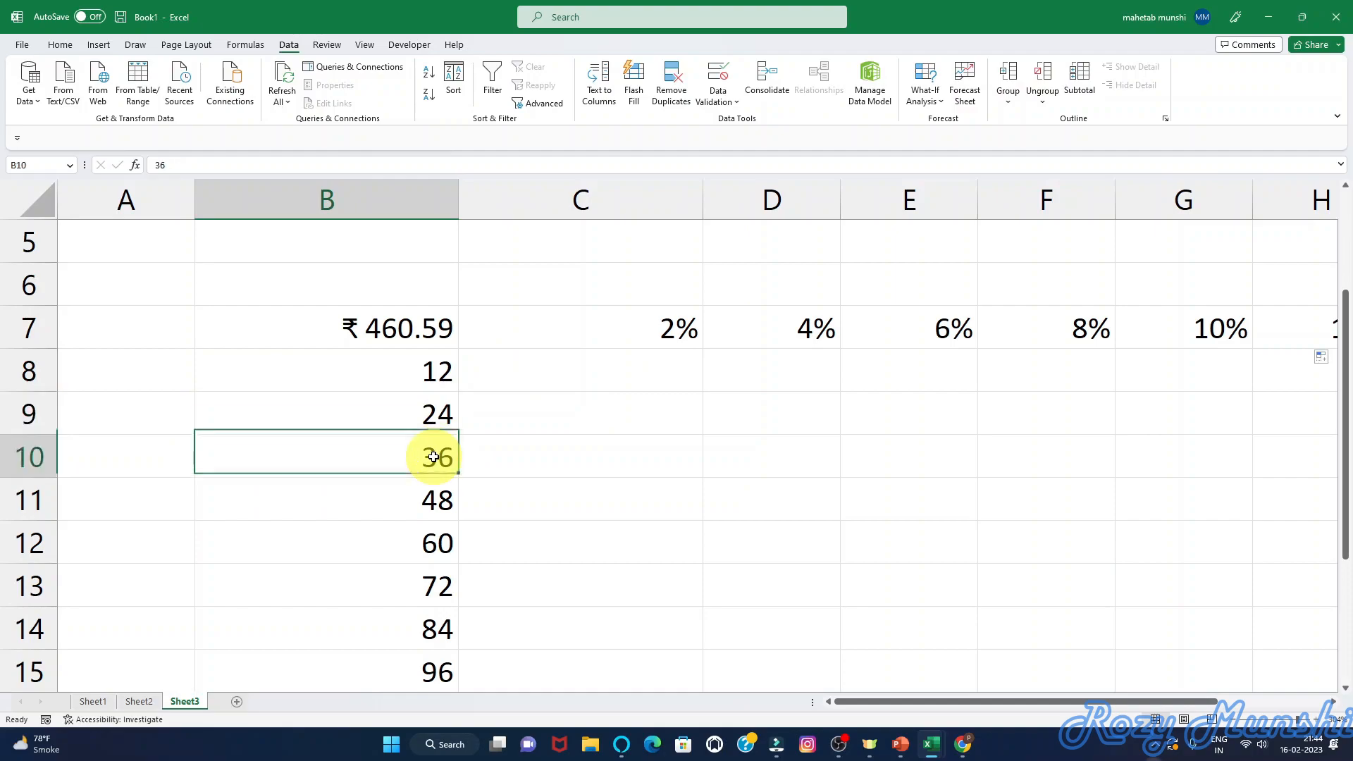
{"action": "left_click", "coordinate": [435, 498]}
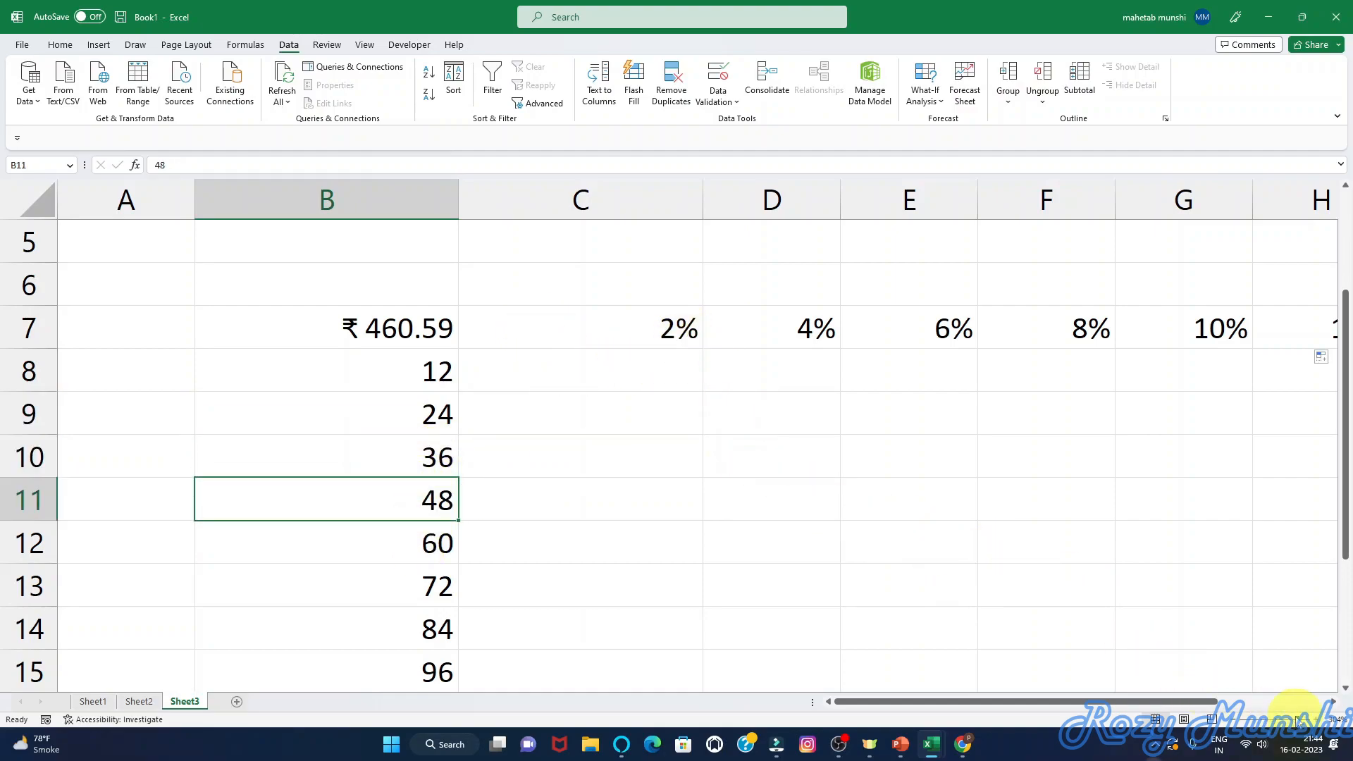
{"action": "left_click_drag", "start_coordinate": [1296, 719], "coordinate": [1281, 719]}
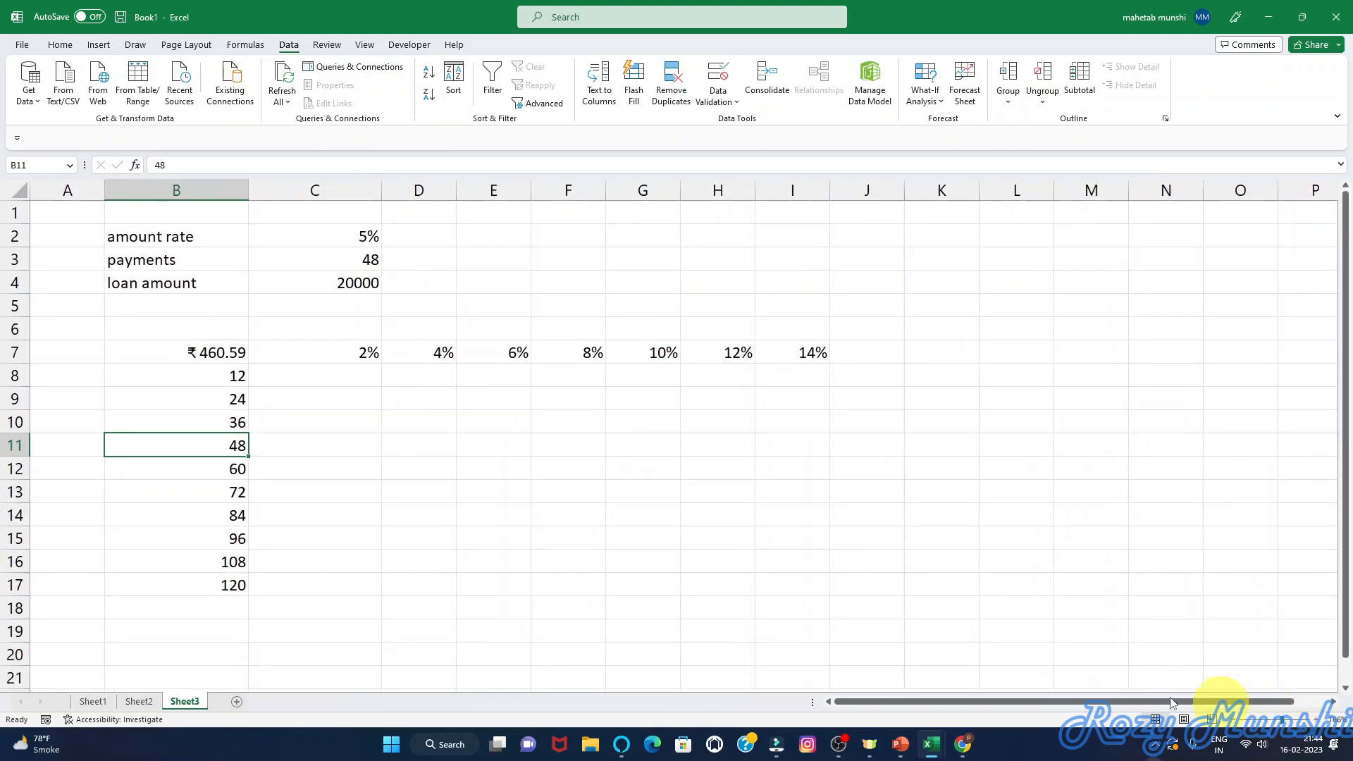
{"action": "left_click", "coordinate": [423, 519]}
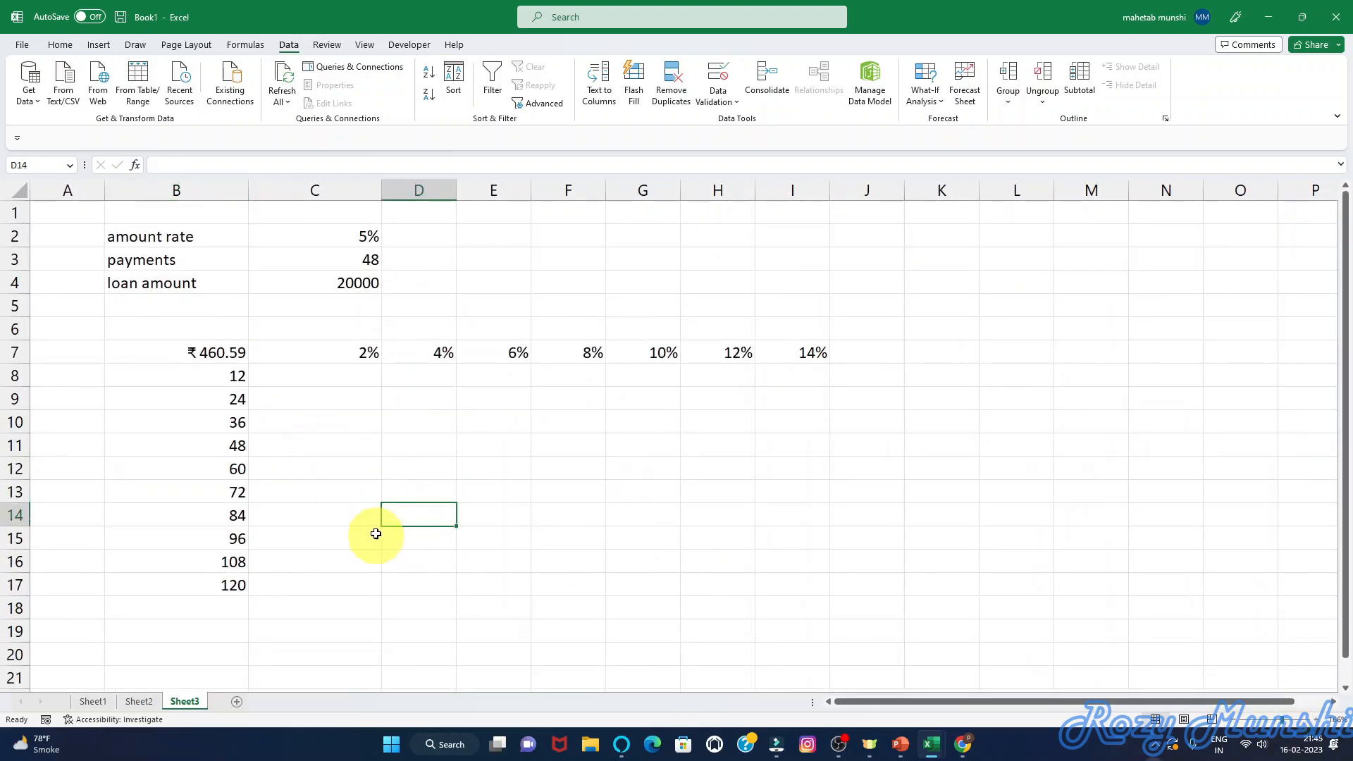
- Start a What-If data table for the range B7:I17, keeping the input cells in view
{"action": "left_click", "coordinate": [217, 353]}
{"action": "mouse_move", "coordinate": [217, 353]}
{"action": "left_mouse_down"}
{"action": "mouse_move", "coordinate": [393, 432]}
{"action": "mouse_move", "coordinate": [712, 523]}
{"action": "mouse_move", "coordinate": [780, 559]}
{"action": "mouse_move", "coordinate": [780, 578]}
{"action": "left_mouse_up"}
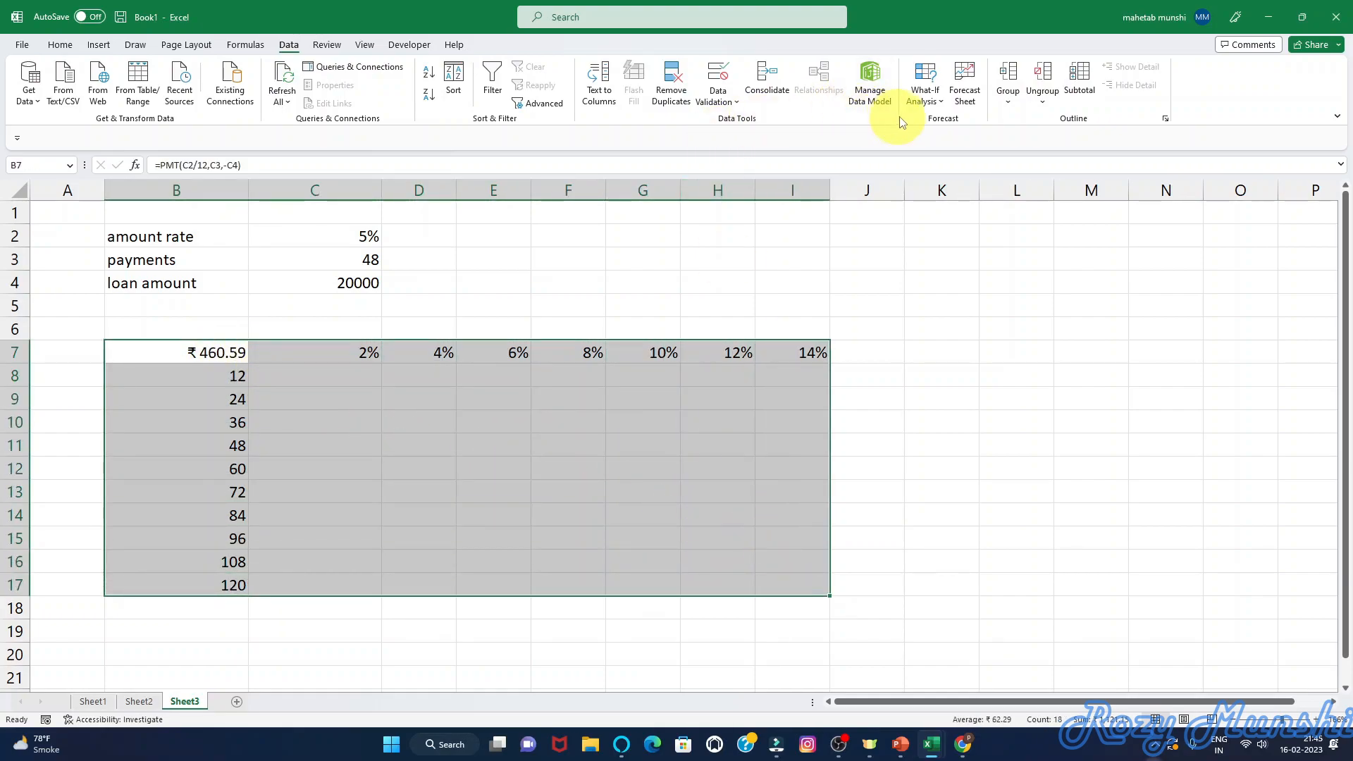
{"action": "left_click", "coordinate": [922, 103]}
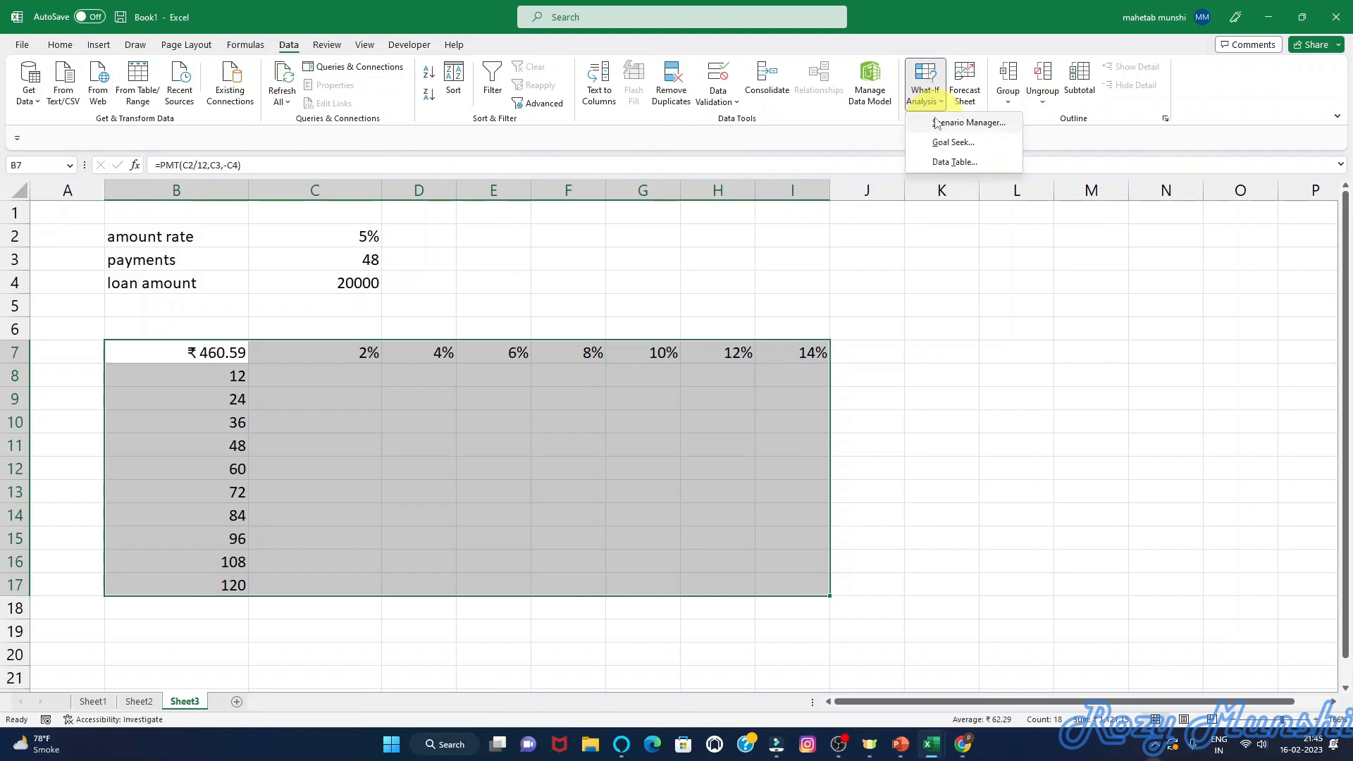
{"action": "left_click", "coordinate": [956, 163]}
{"action": "left_click_drag", "start_coordinate": [988, 400], "coordinate": [492, 382]}
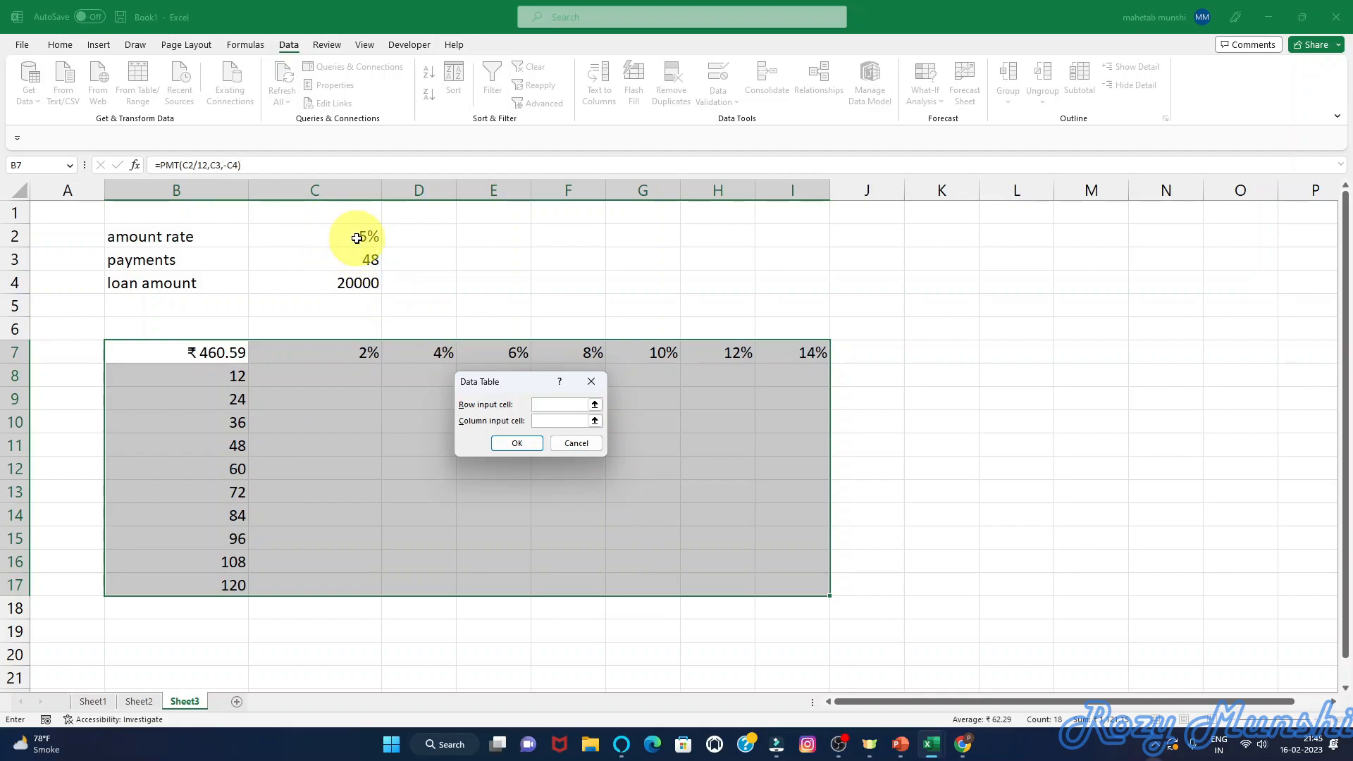
- Set the data table's row input cell to C2 and column input cell to C3, and generate the table
{"action": "left_click", "coordinate": [595, 405]}
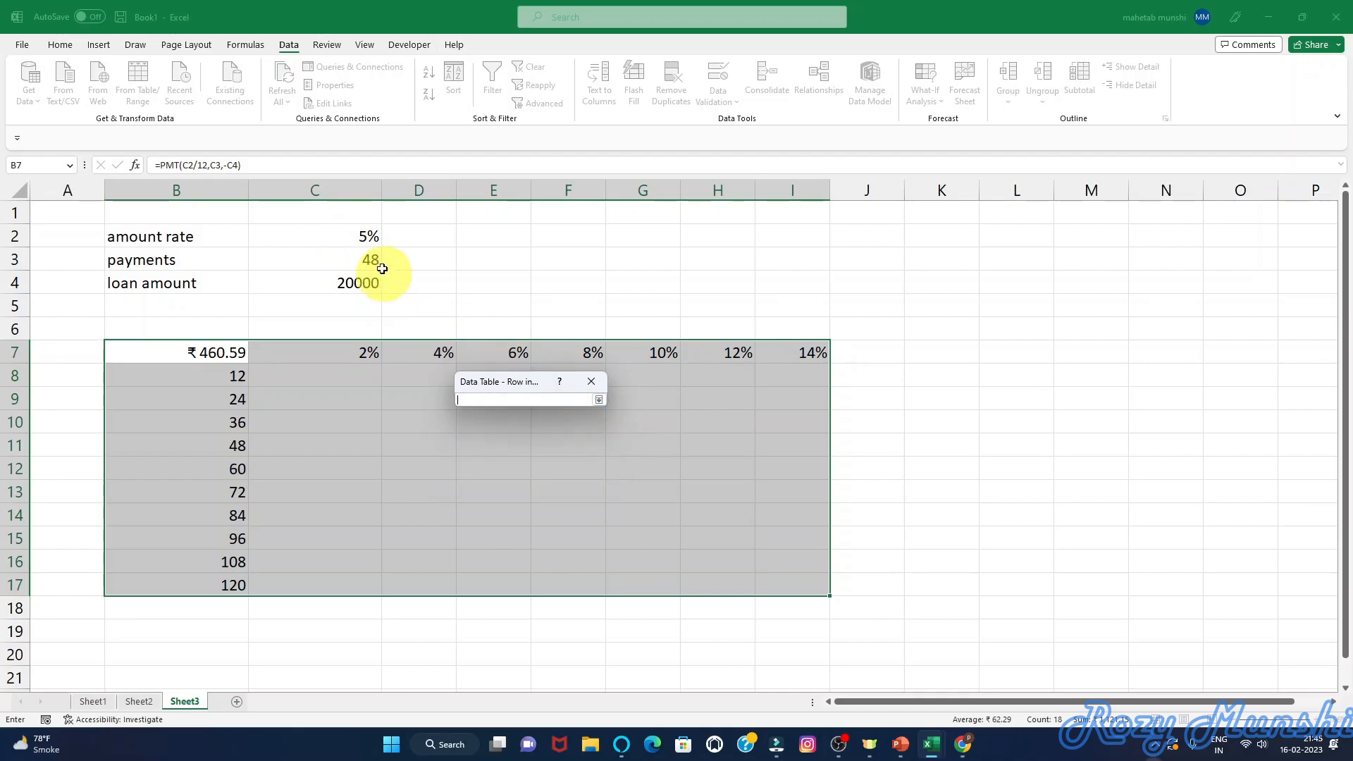
{"action": "left_click", "coordinate": [366, 237]}
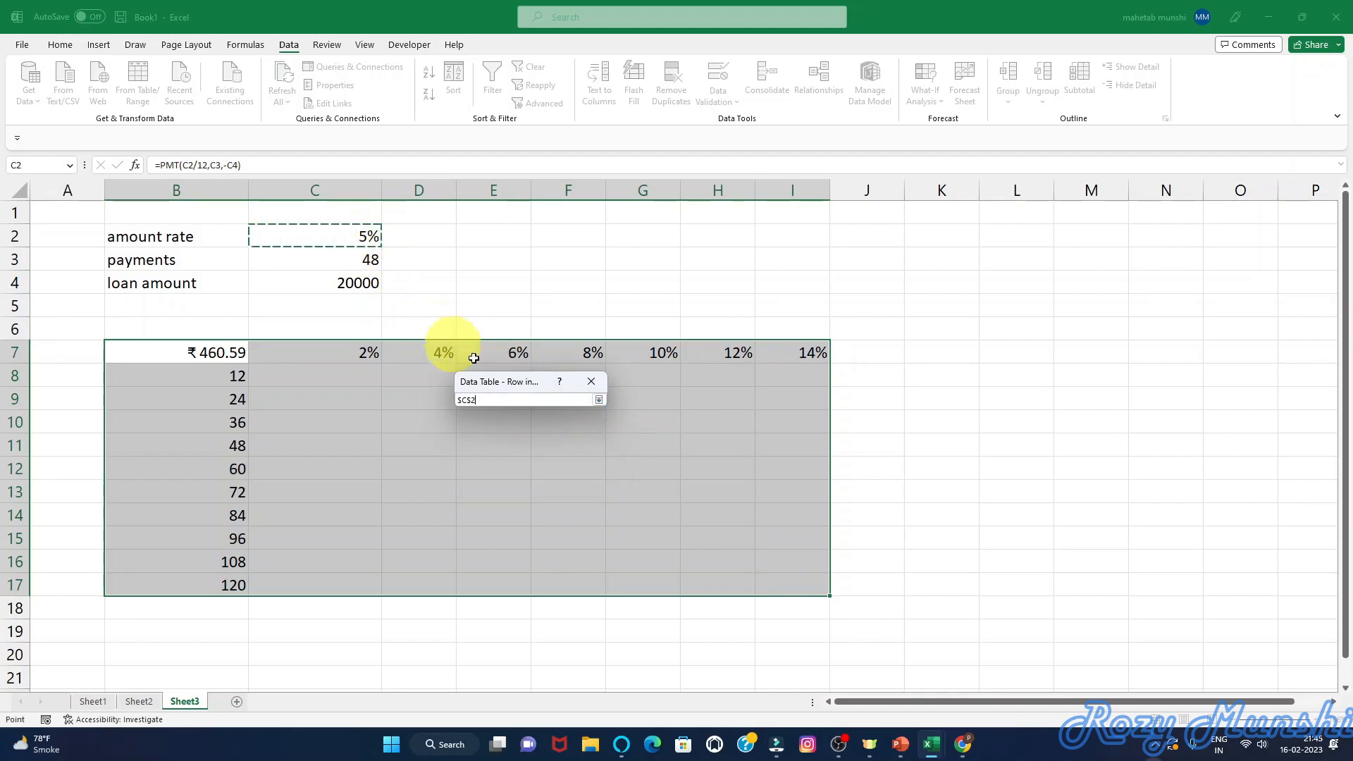
{"action": "left_click", "coordinate": [599, 399]}
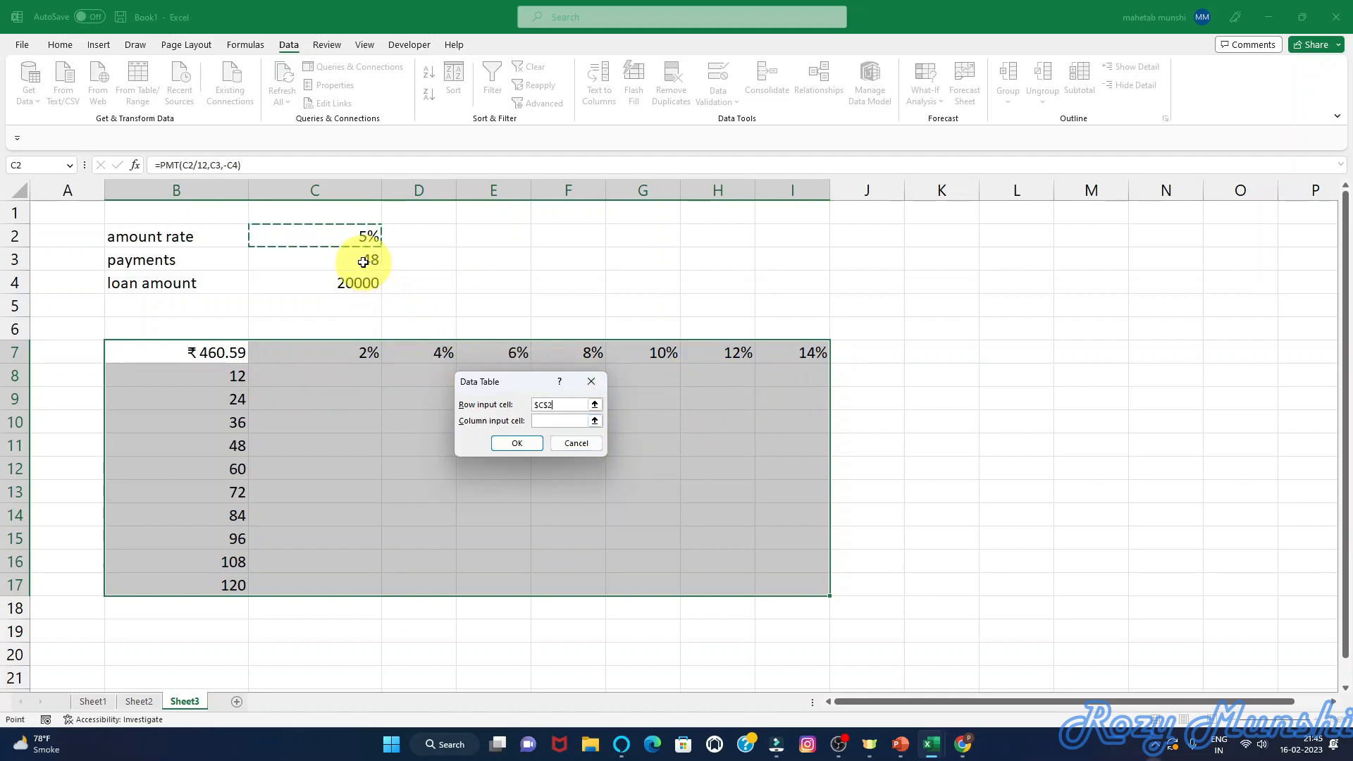
{"action": "left_click", "coordinate": [594, 421]}
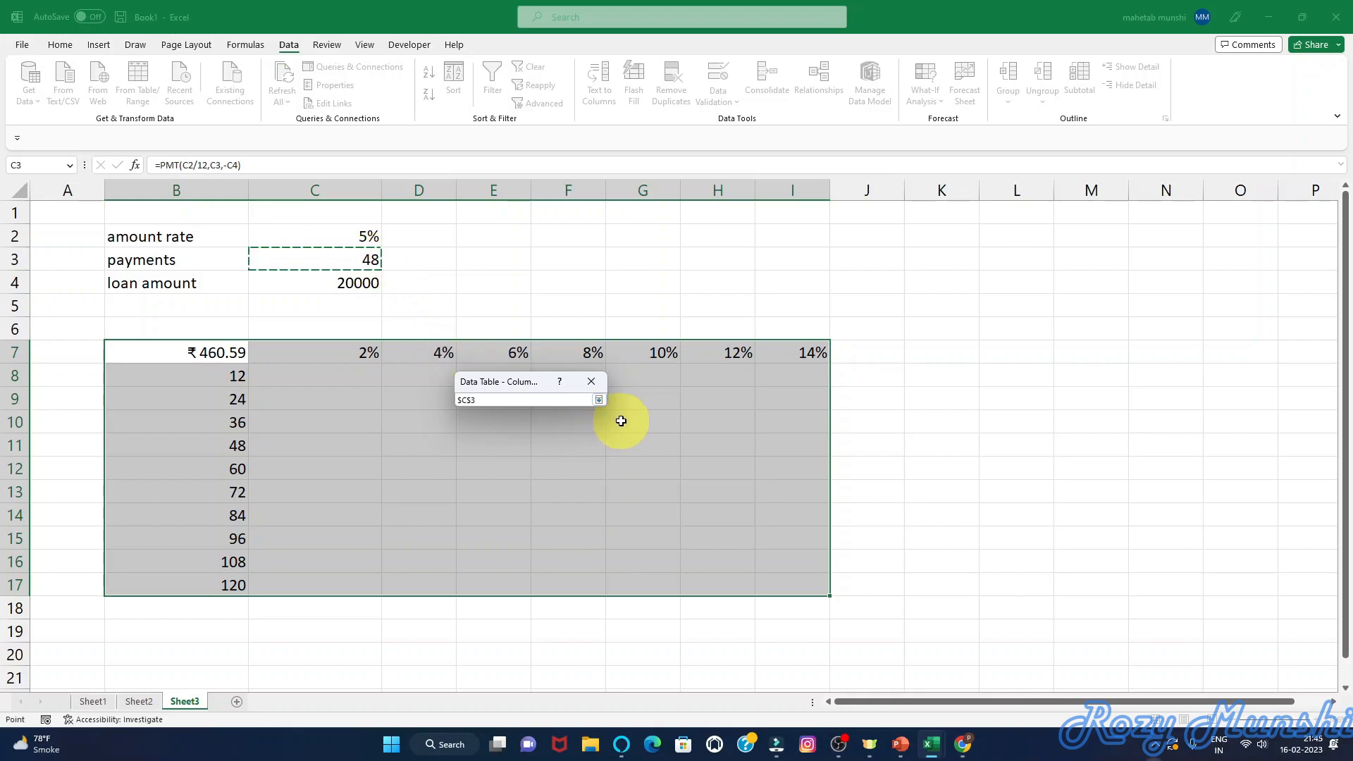
{"action": "left_click", "coordinate": [598, 399]}
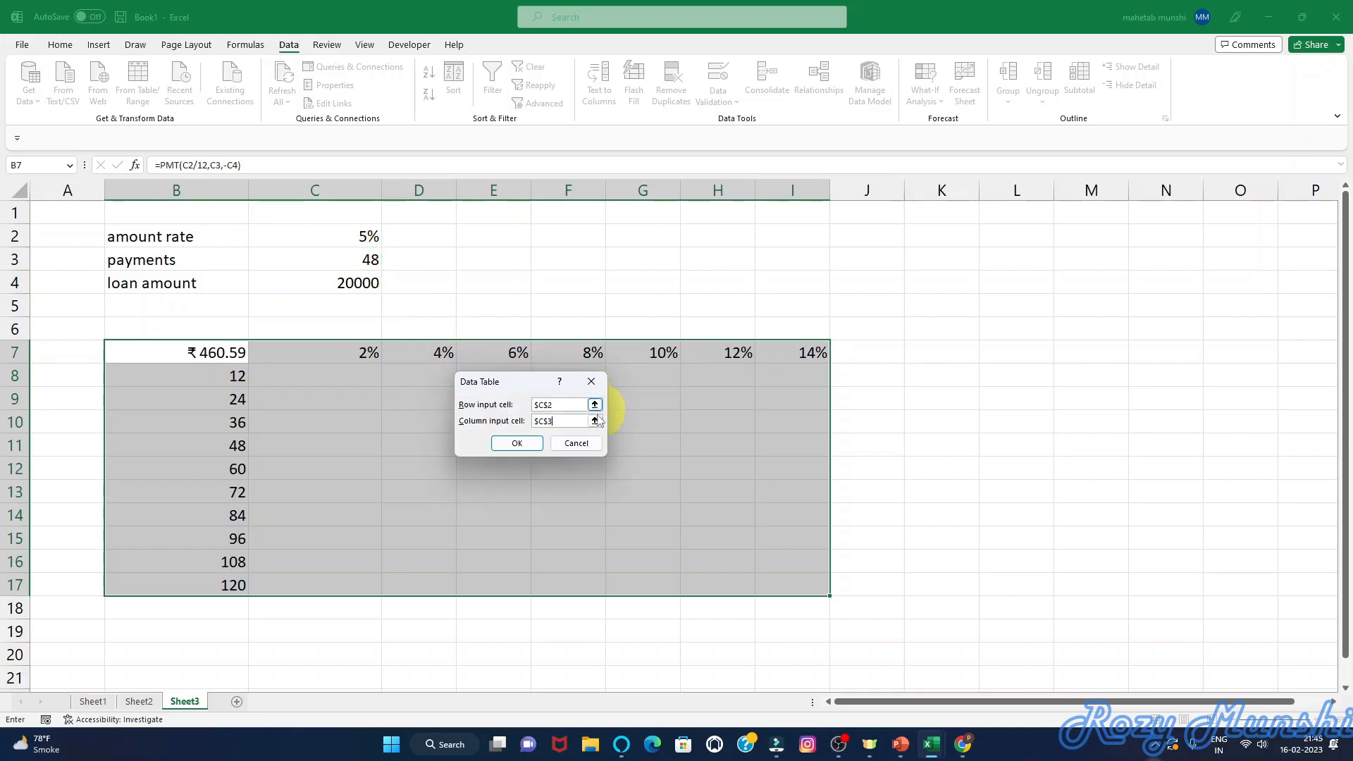
{"action": "left_click", "coordinate": [517, 444]}
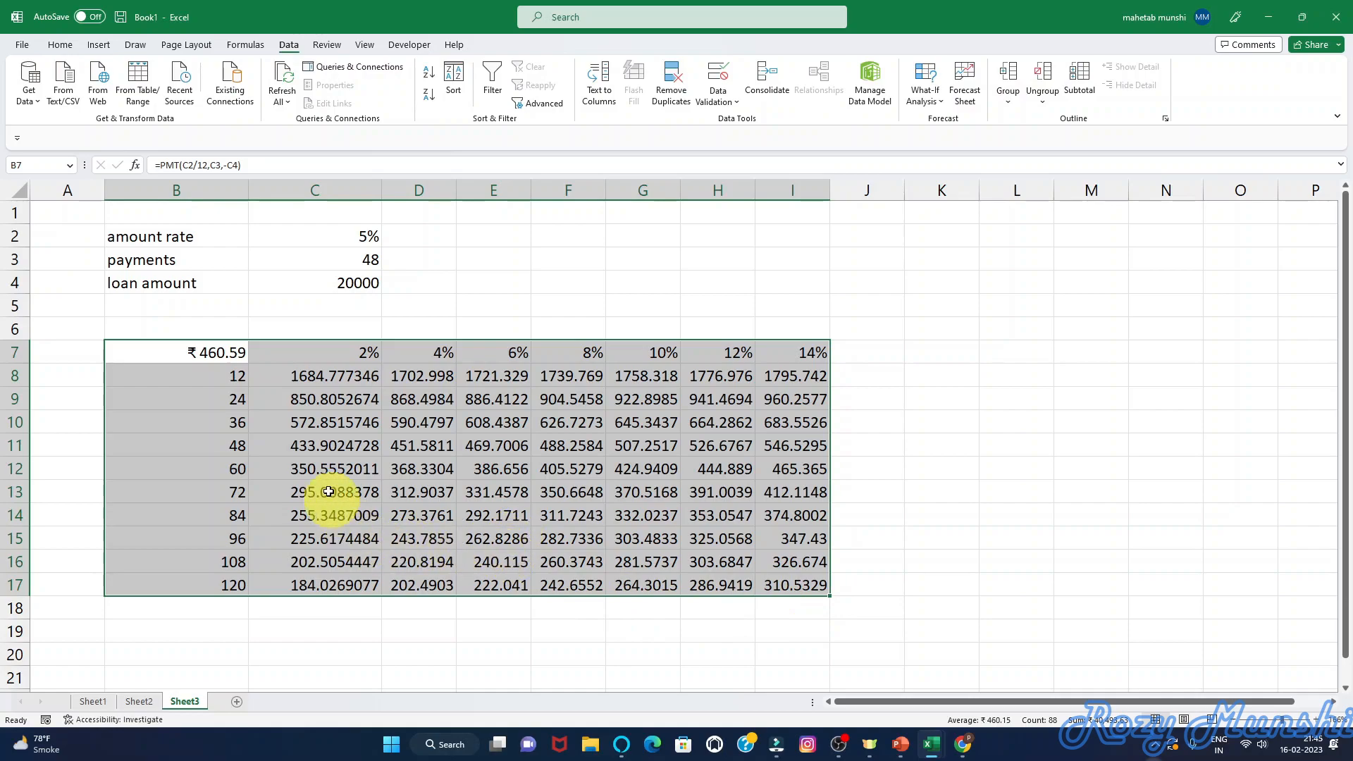
- Examine the 12-payment instalments in row 8 under the 2%, 4% and 14% rates
{"action": "left_click", "coordinate": [324, 351]}
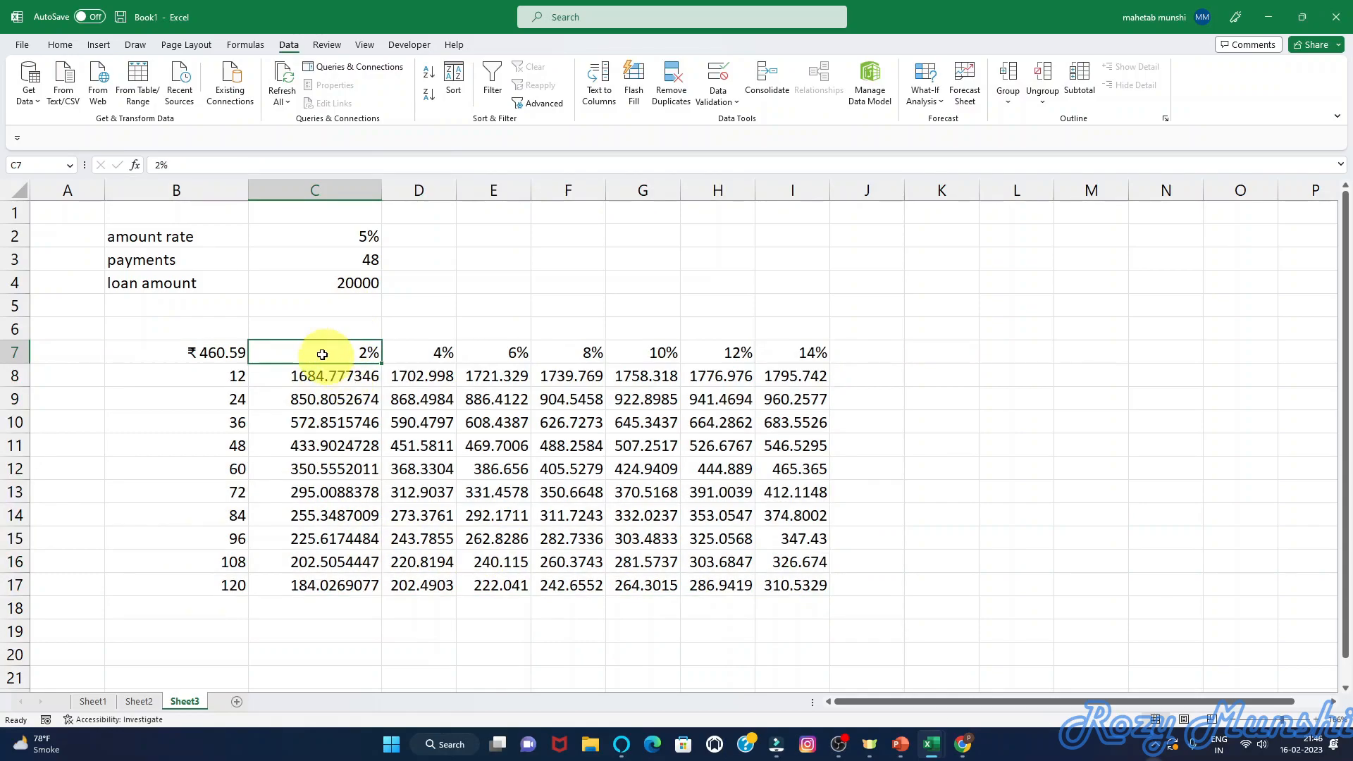
{"action": "left_click", "coordinate": [228, 376]}
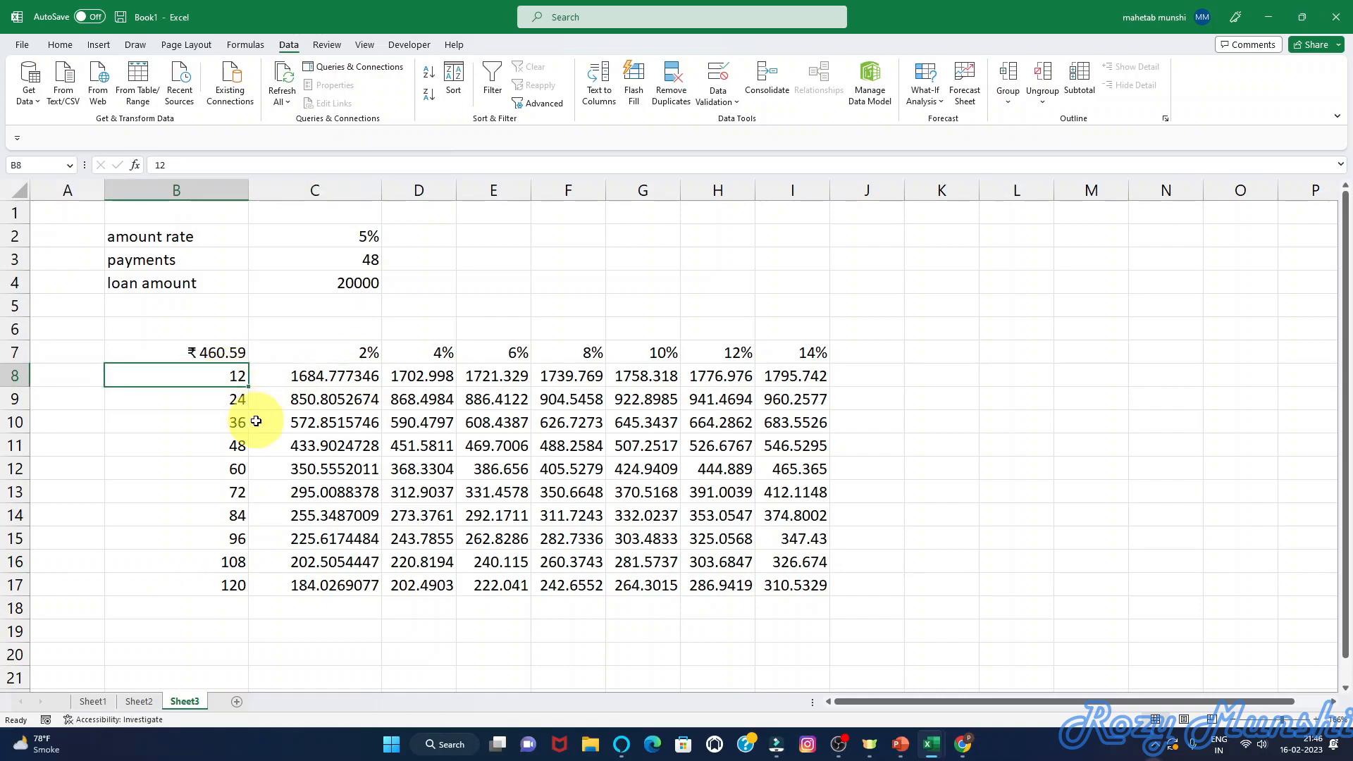
{"action": "left_click", "coordinate": [293, 377]}
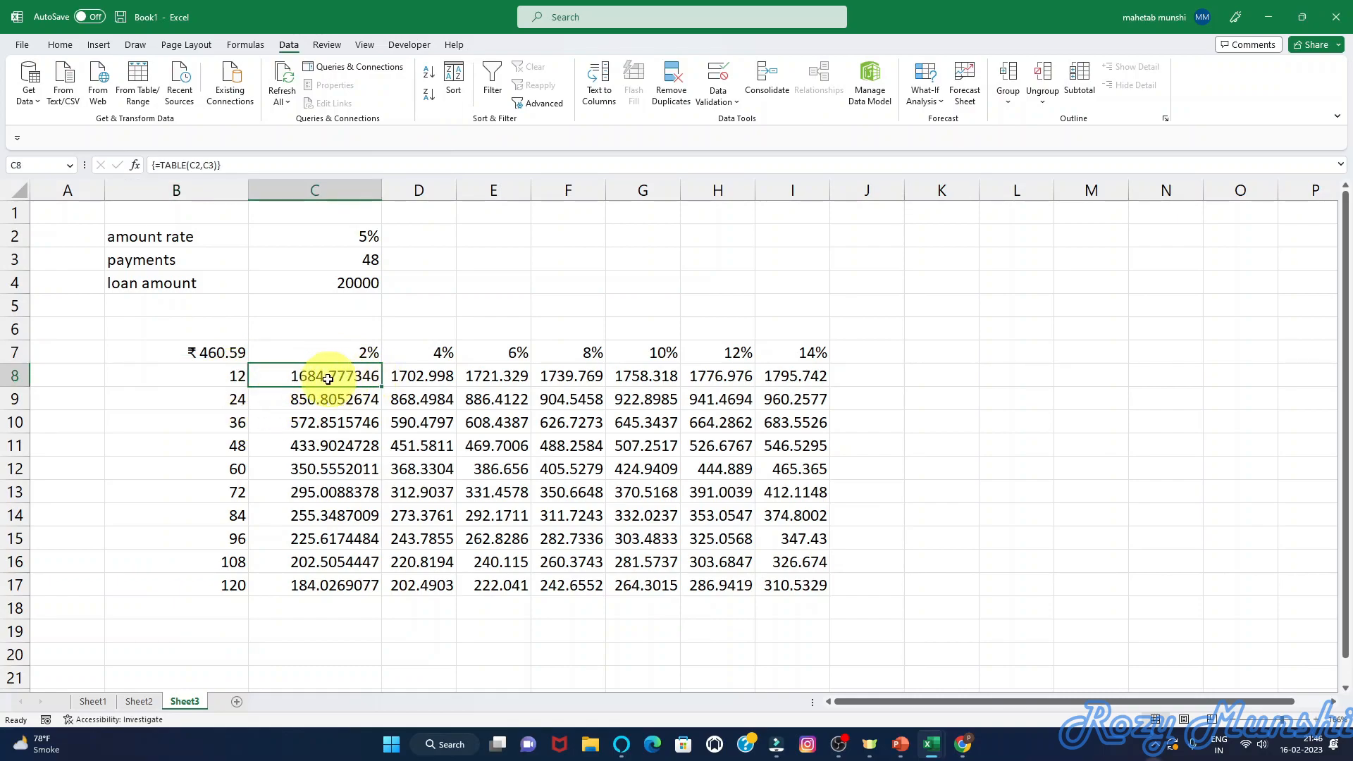
{"action": "left_click", "coordinate": [439, 352]}
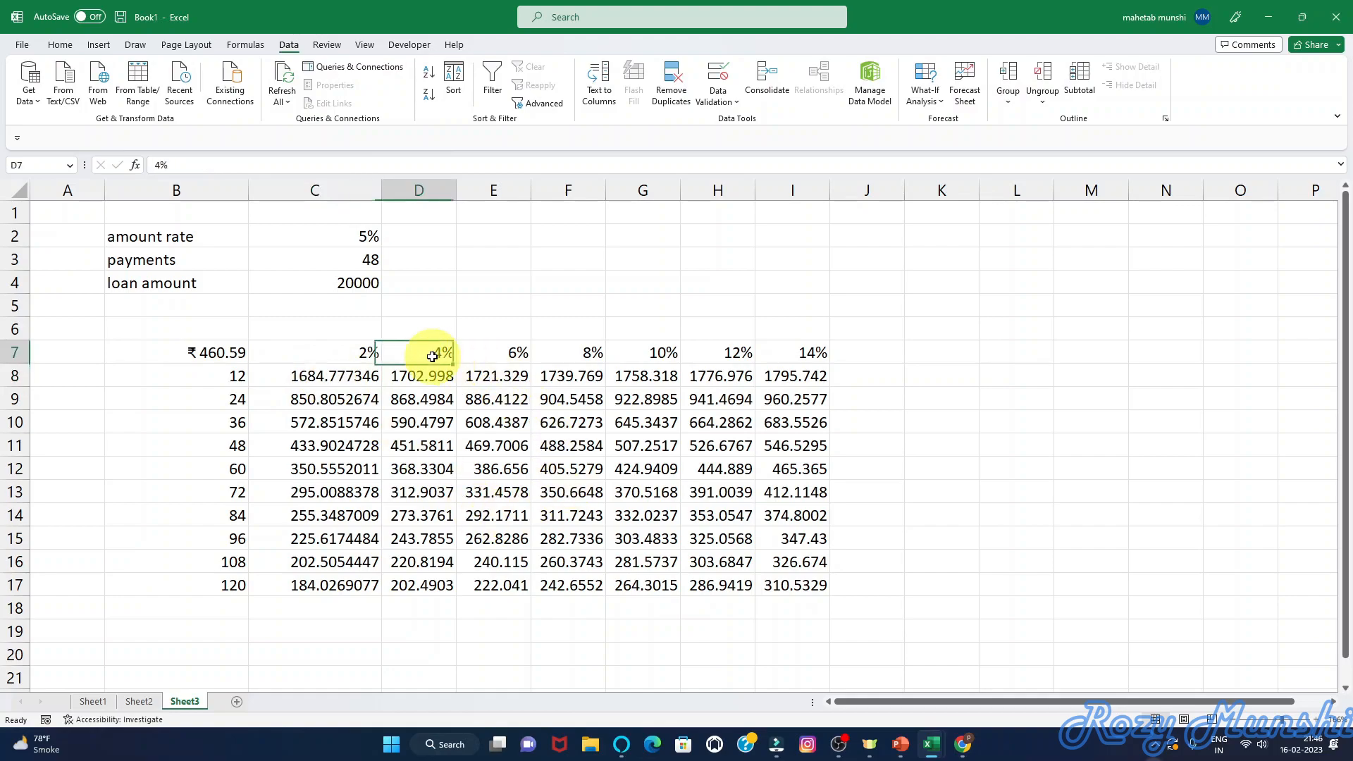
{"action": "left_click", "coordinate": [408, 378]}
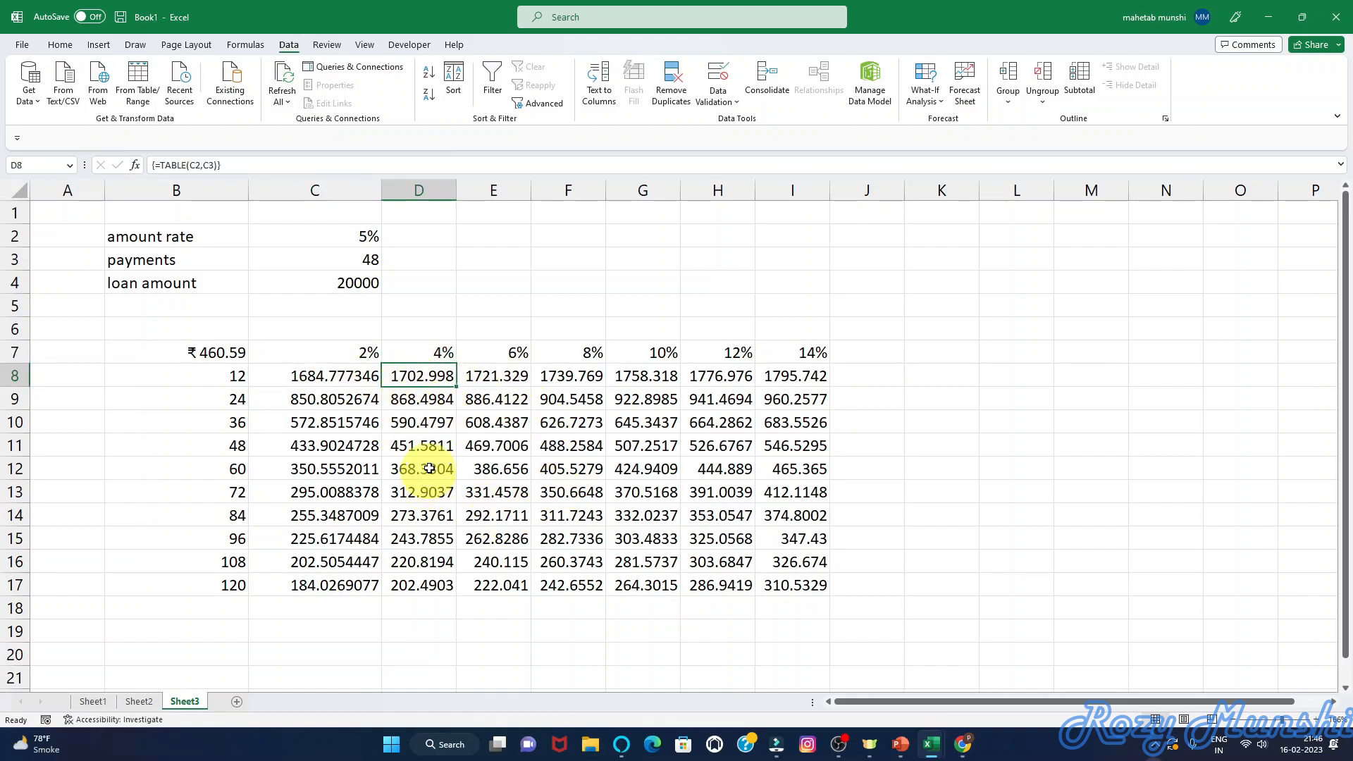
{"action": "left_click", "coordinate": [798, 351]}
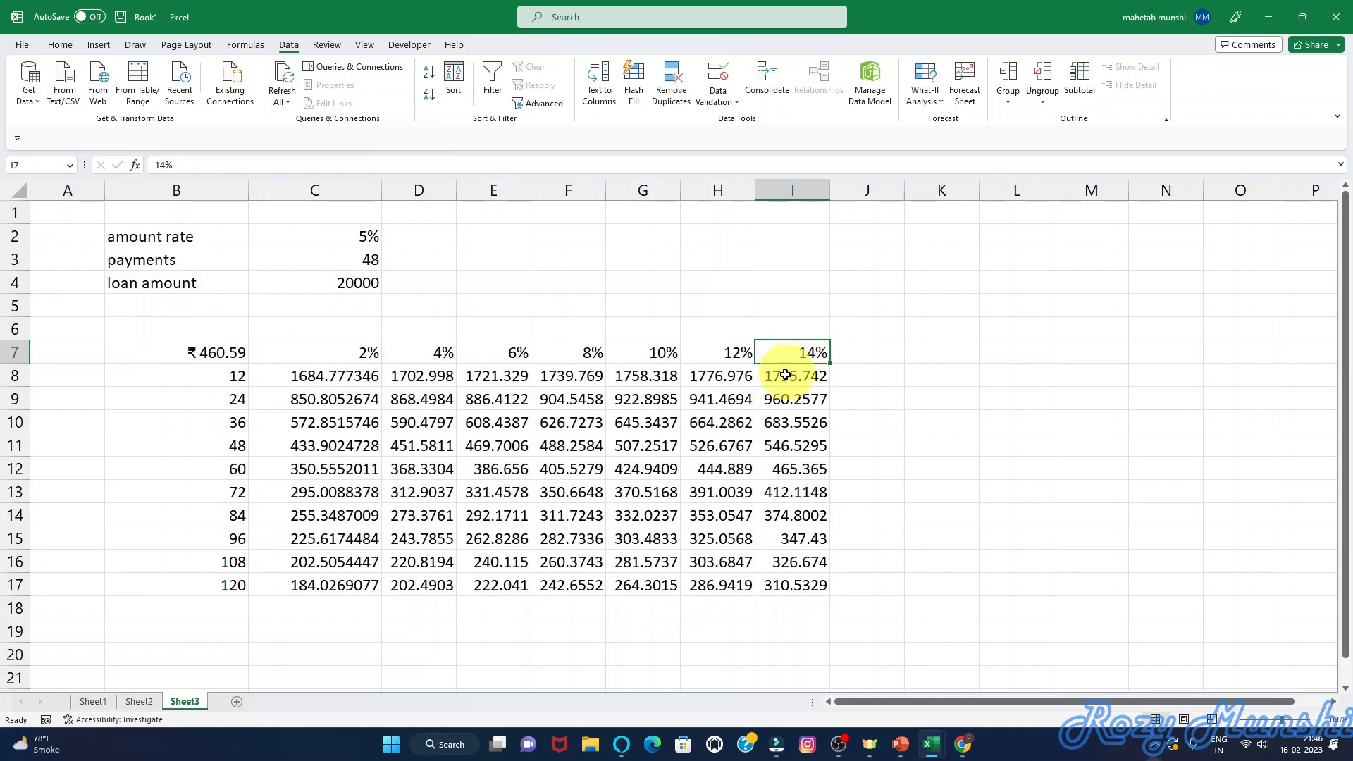
{"action": "left_click", "coordinate": [794, 378]}
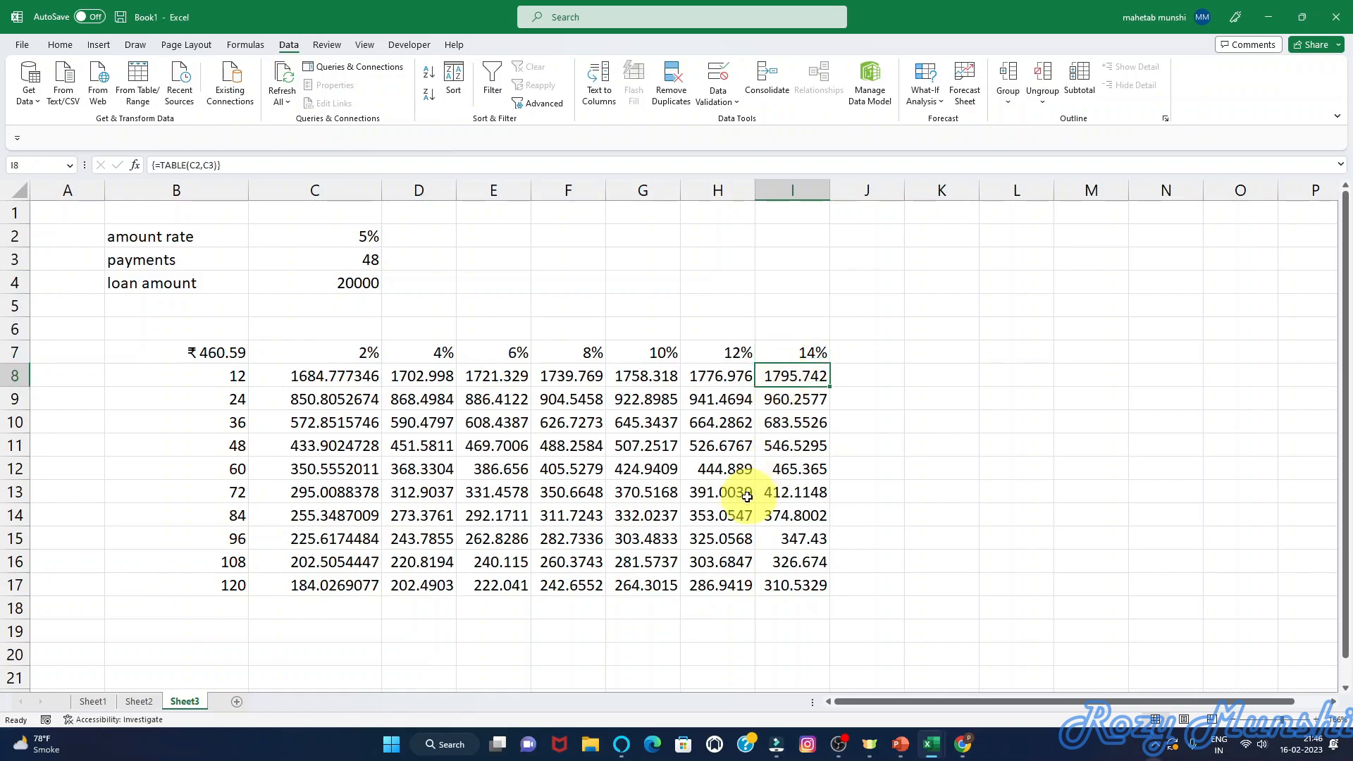
- Compare the instalments for 24 payments in row 9 with those for 120 payments in row 17 across the rates
{"action": "left_click", "coordinate": [234, 399]}
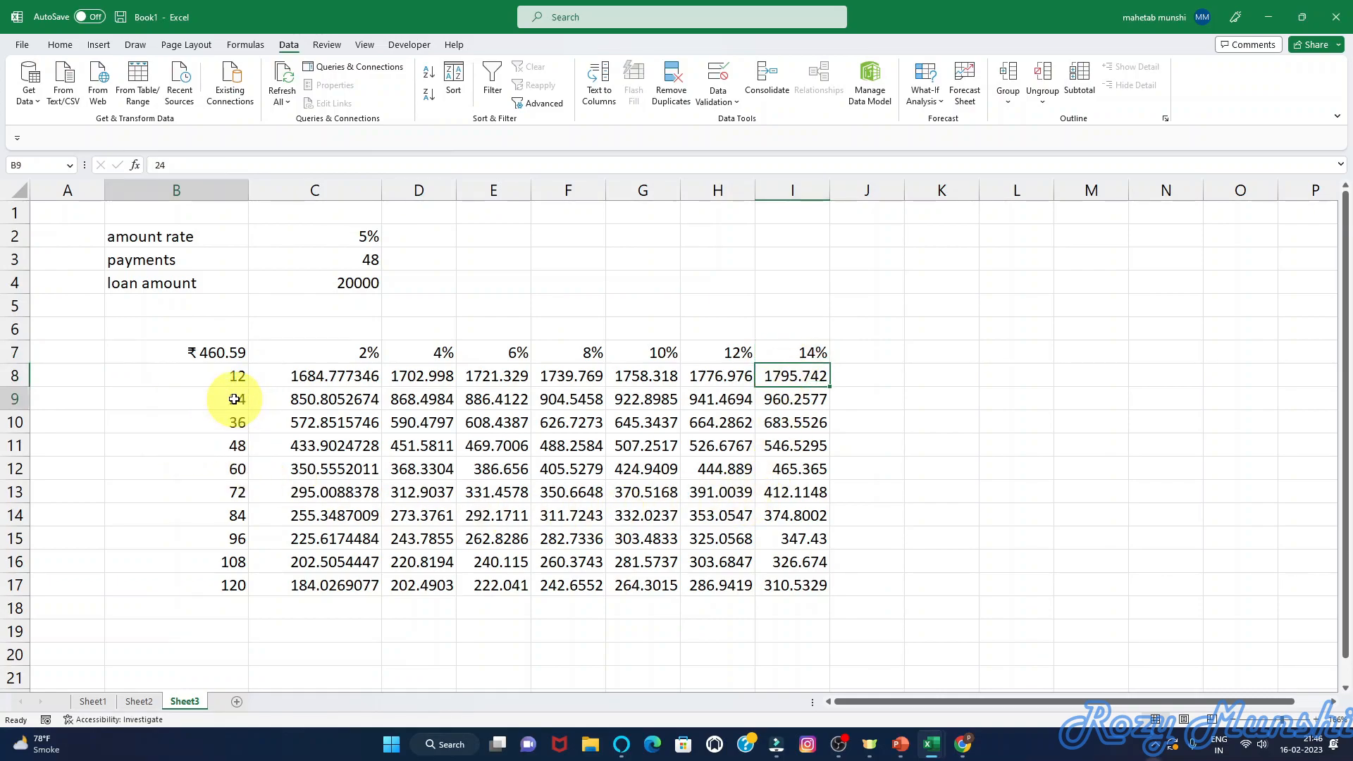
{"action": "left_click", "coordinate": [303, 401]}
{"action": "left_click", "coordinate": [401, 401]}
{"action": "left_click", "coordinate": [495, 399]}
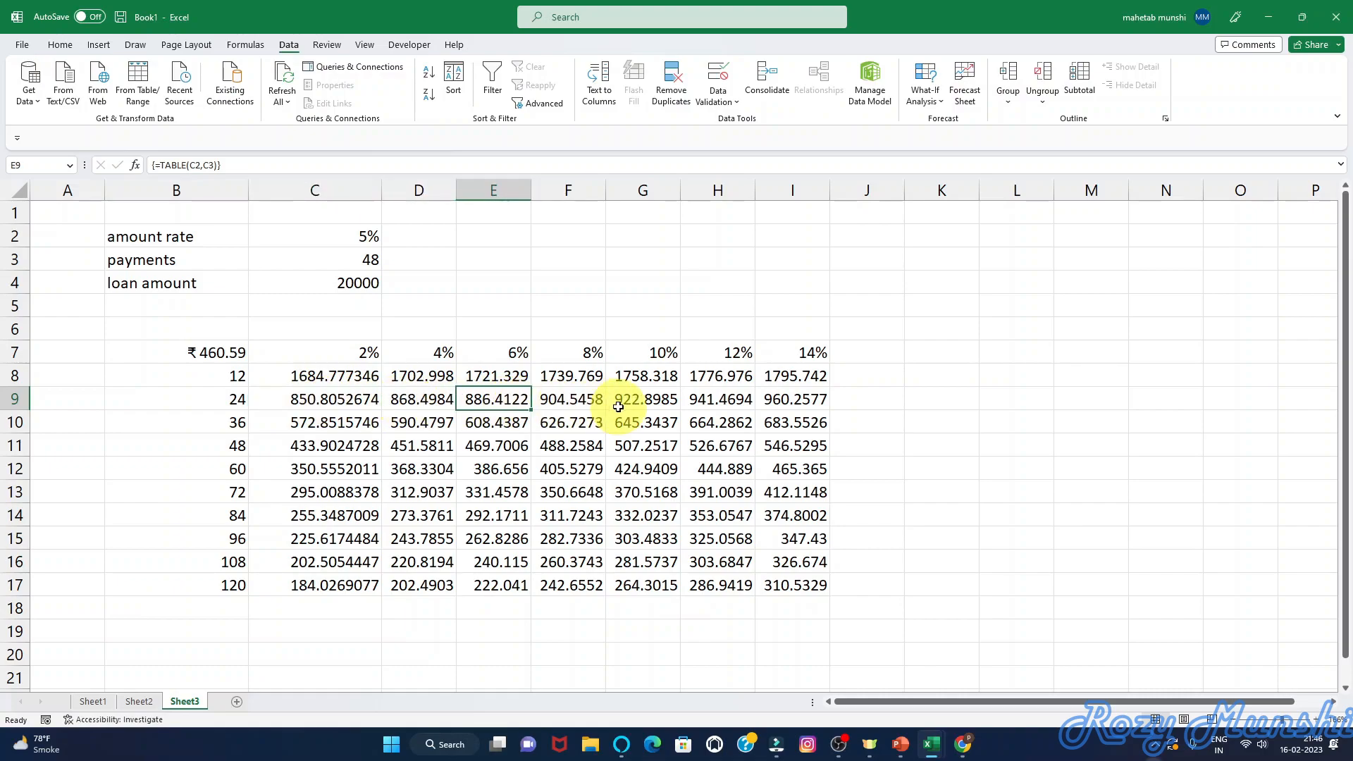
{"action": "left_click", "coordinate": [634, 400]}
{"action": "left_click", "coordinate": [240, 423]}
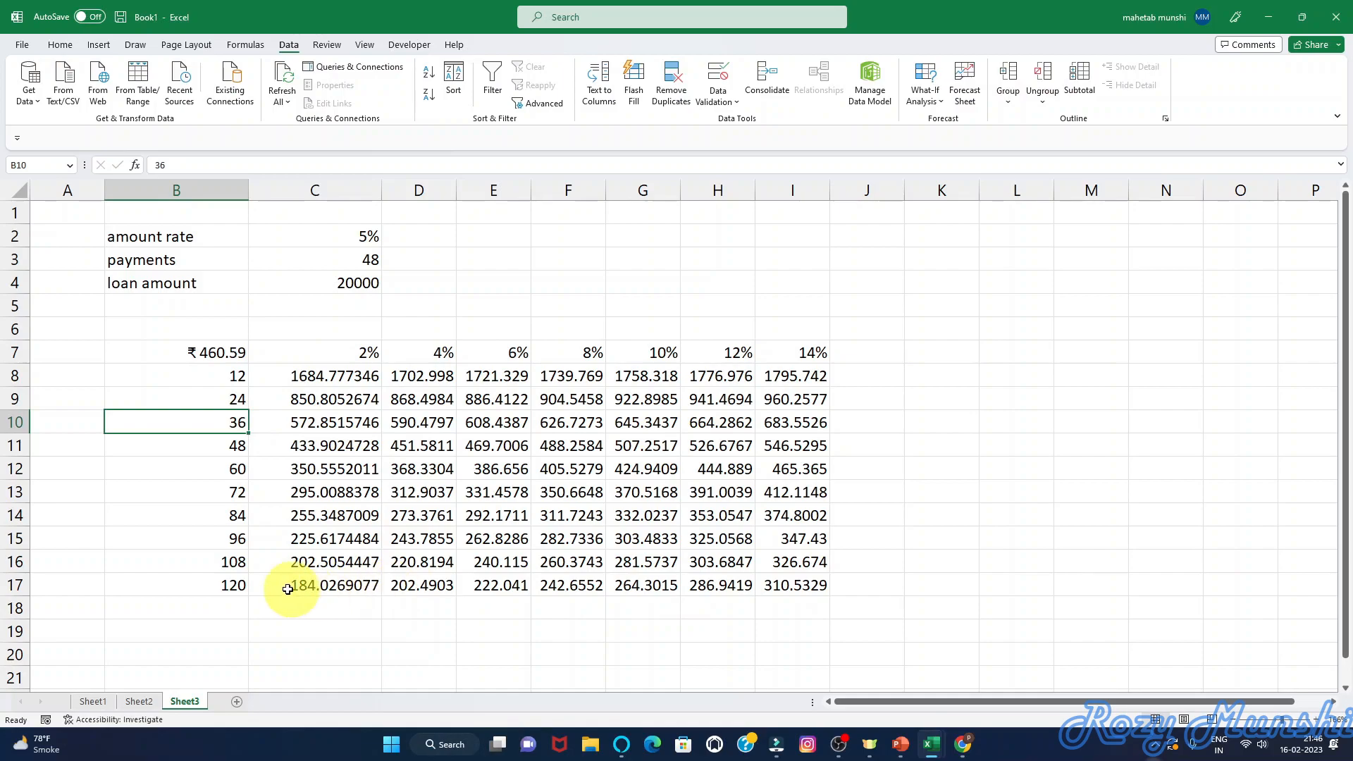
{"action": "left_click", "coordinate": [240, 585]}
{"action": "left_click", "coordinate": [304, 584]}
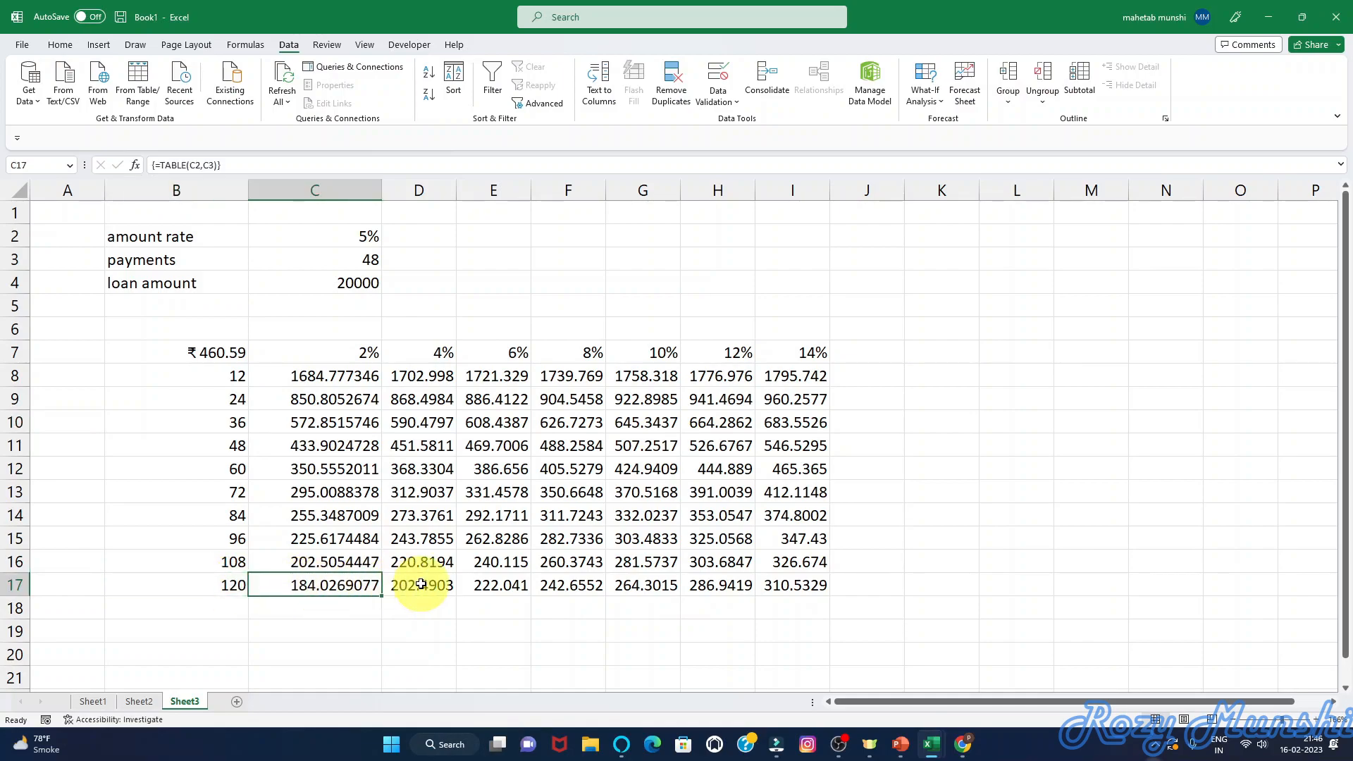
{"action": "left_click", "coordinate": [423, 582]}
{"action": "left_click", "coordinate": [498, 582]}
{"action": "left_click", "coordinate": [750, 579]}
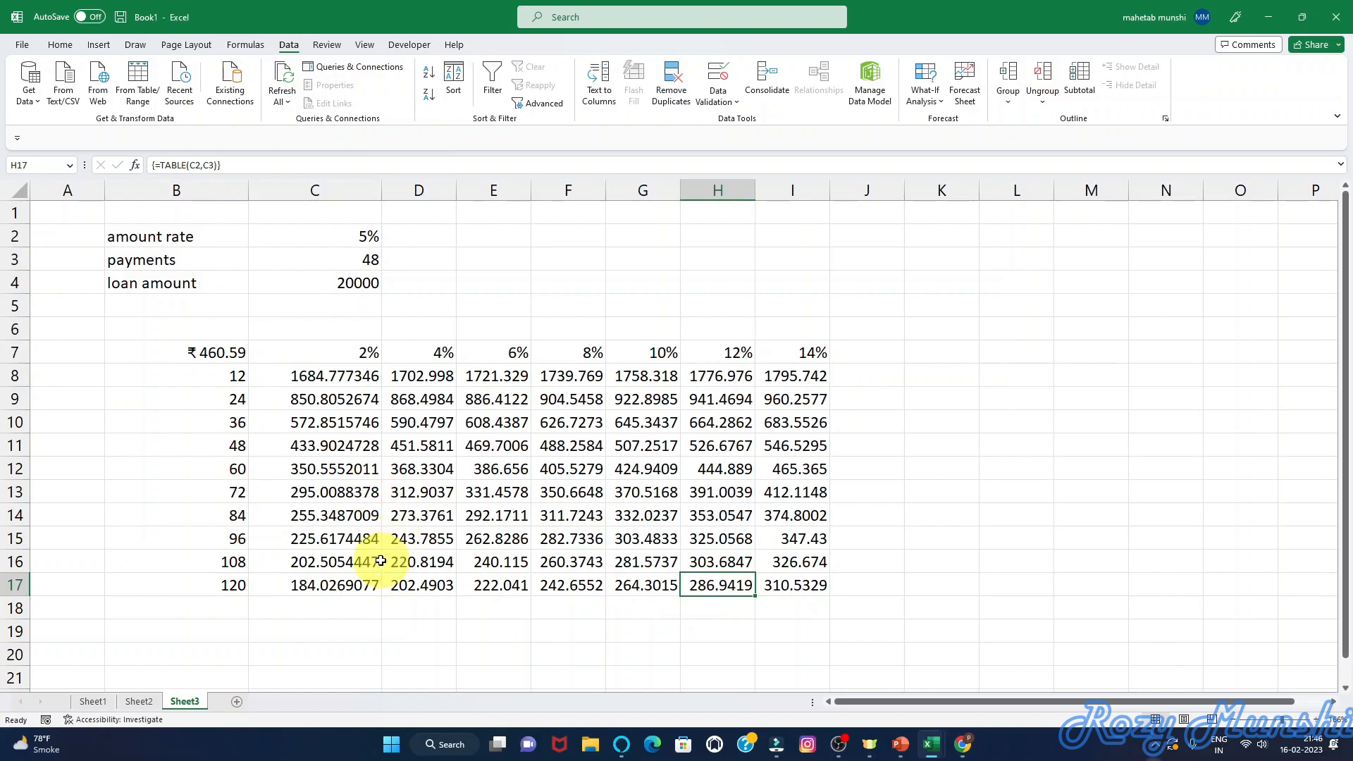
- Set the loan amount in C4 to 100000 to recalculate the payment table
{"action": "left_click", "coordinate": [349, 285]}
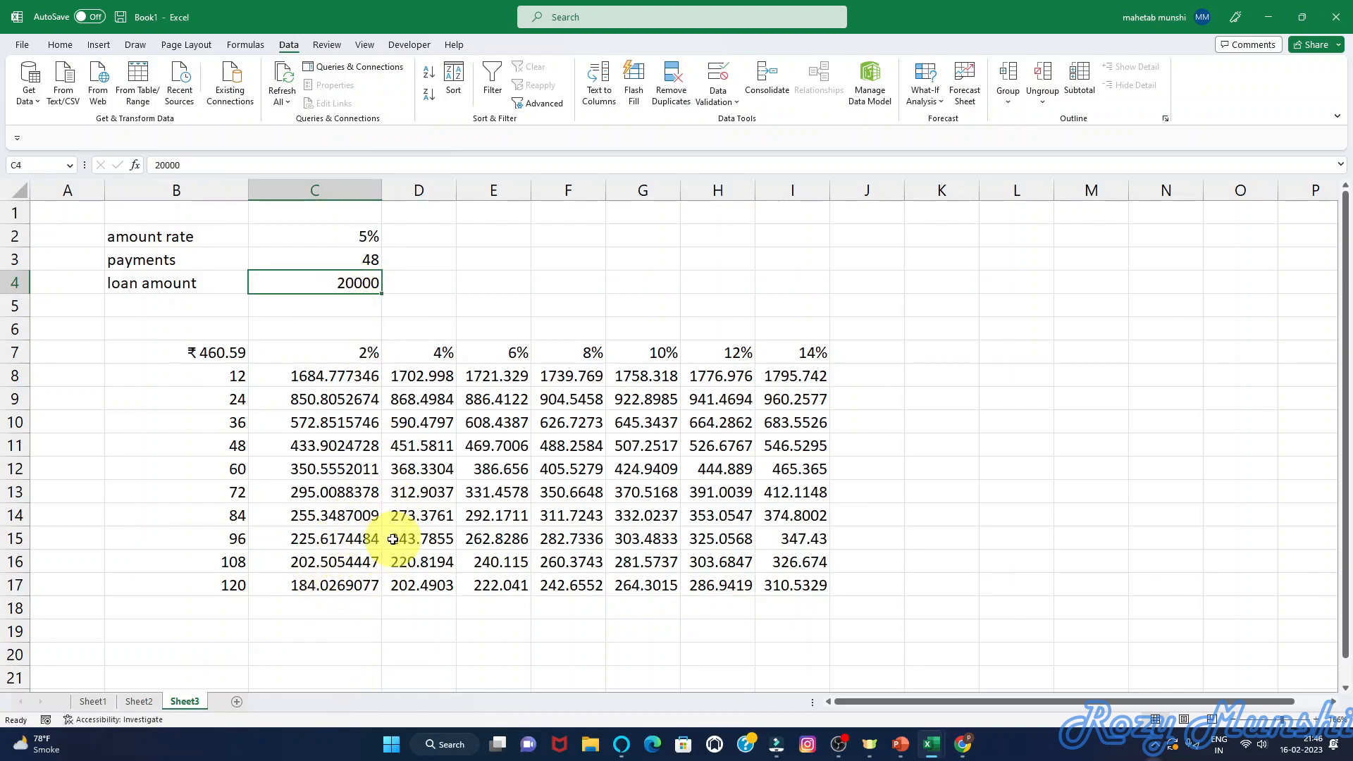
{"action": "type", "text": "1"}
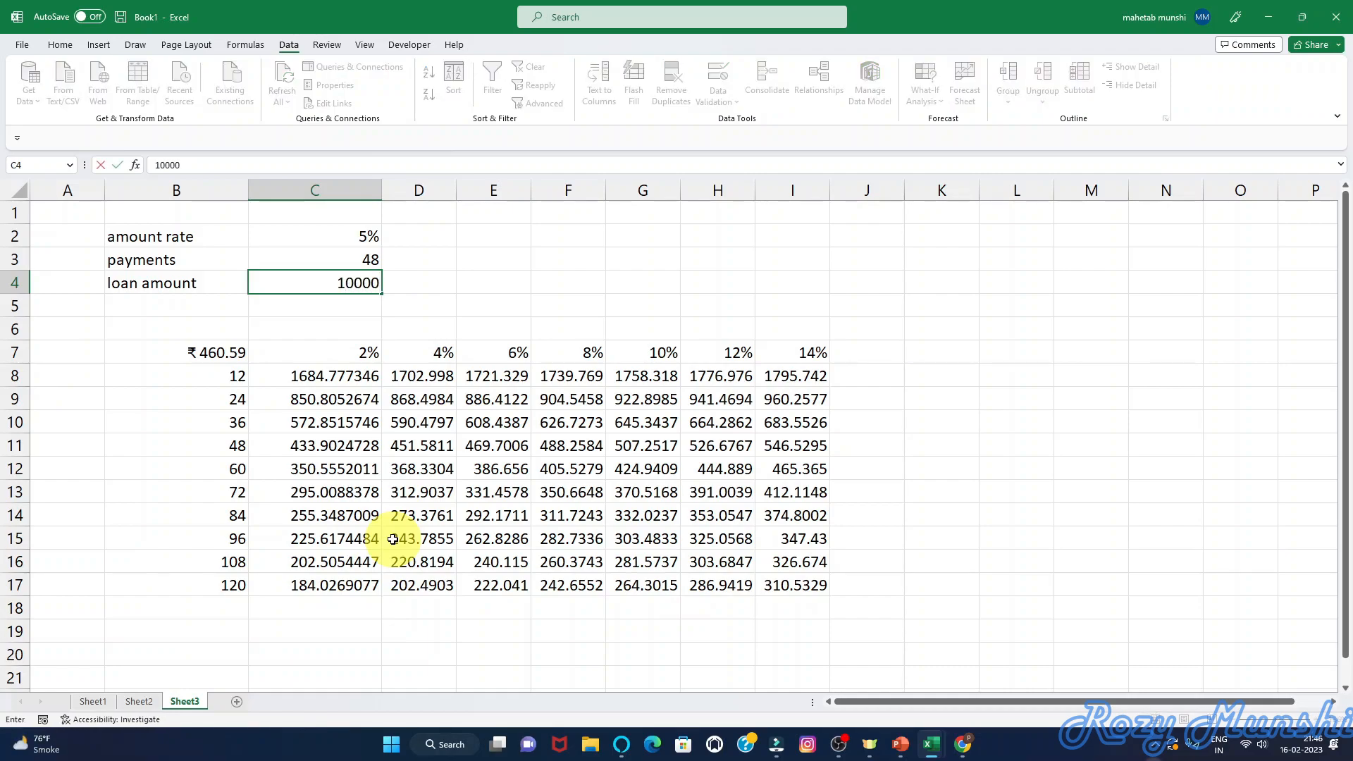
{"action": "key", "text": "Return"}
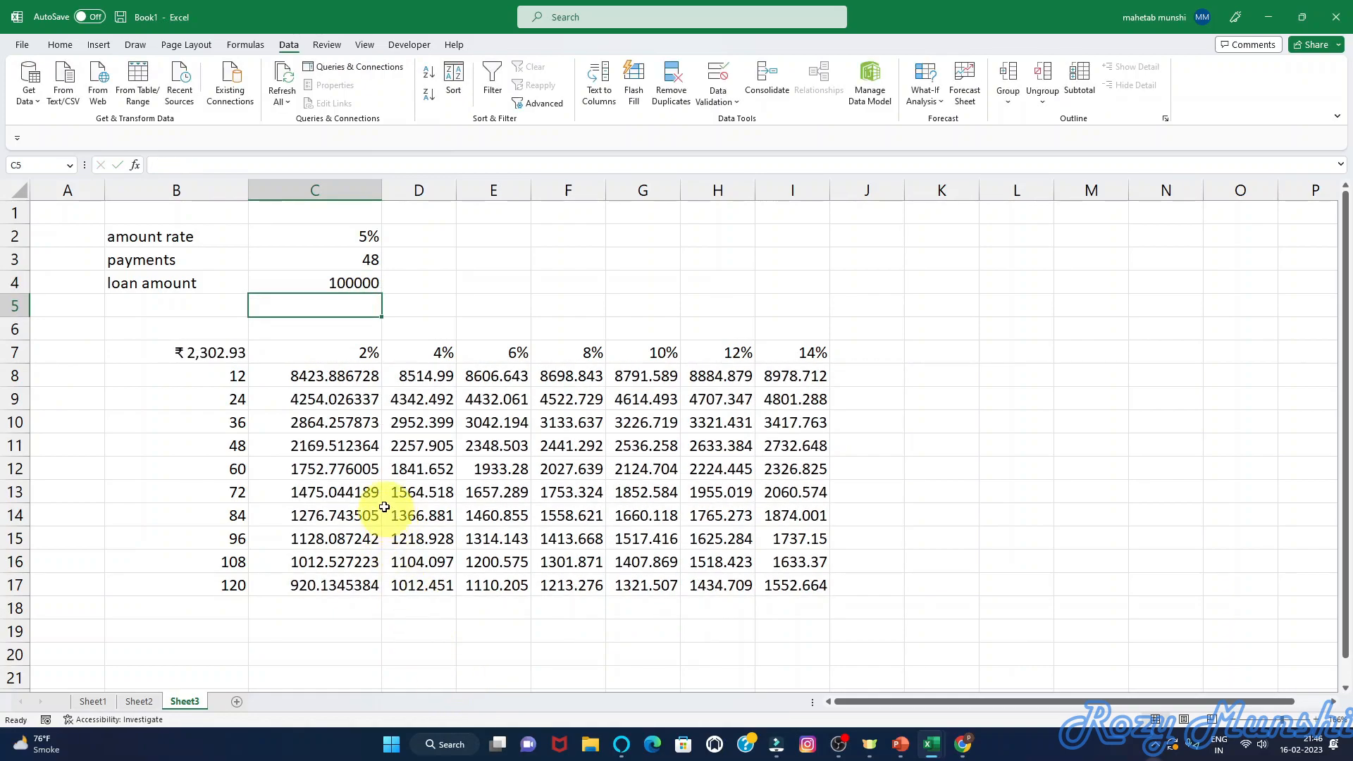